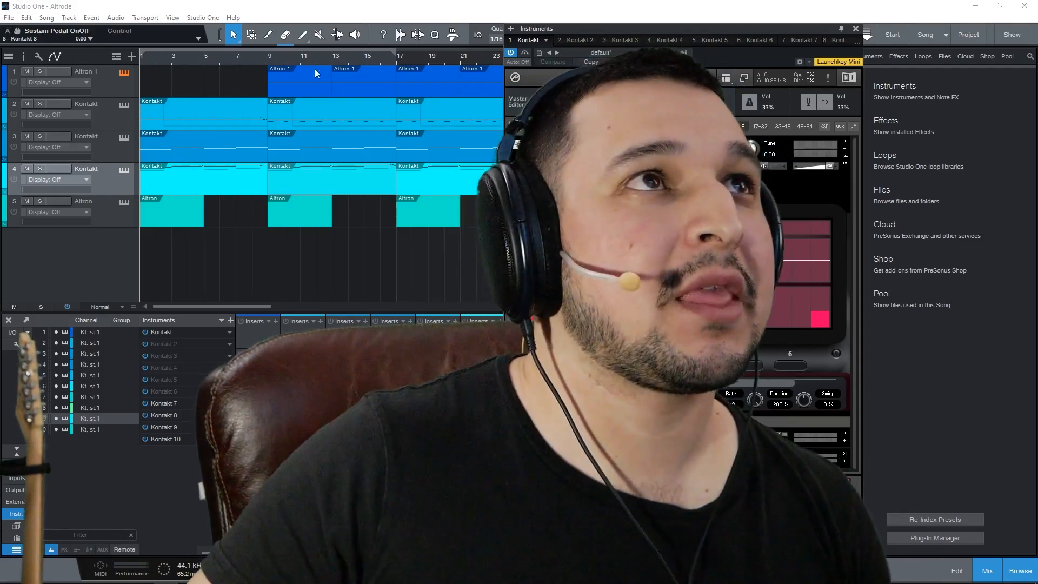
# Step: Look through the first Kontakt instrument's Altron pages and return to its Smart Sequencer page
pyautogui.moveTo(270, 57); pyautogui.dragTo(251, 47)
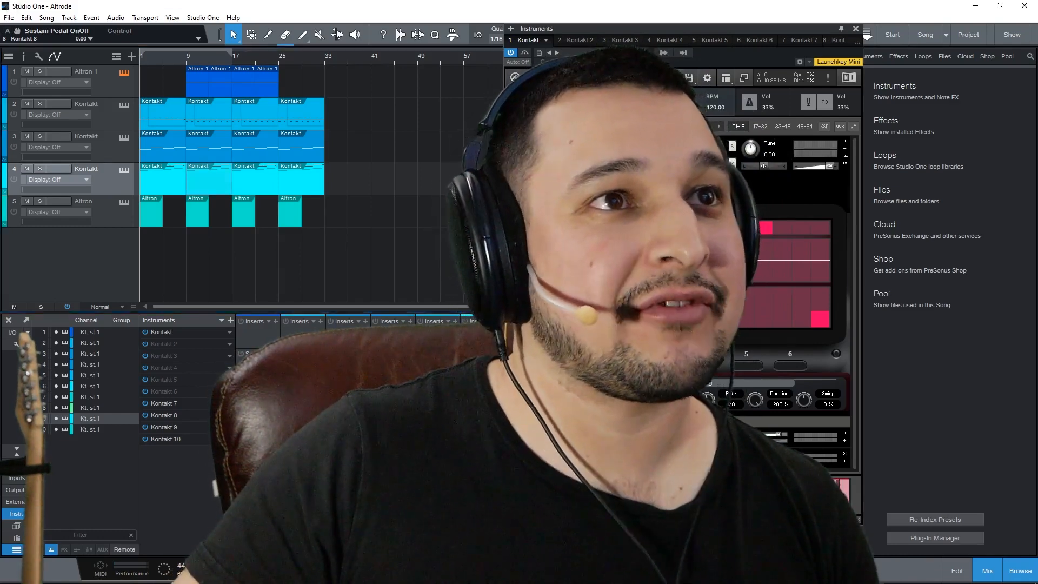
pyautogui.click(546, 421)
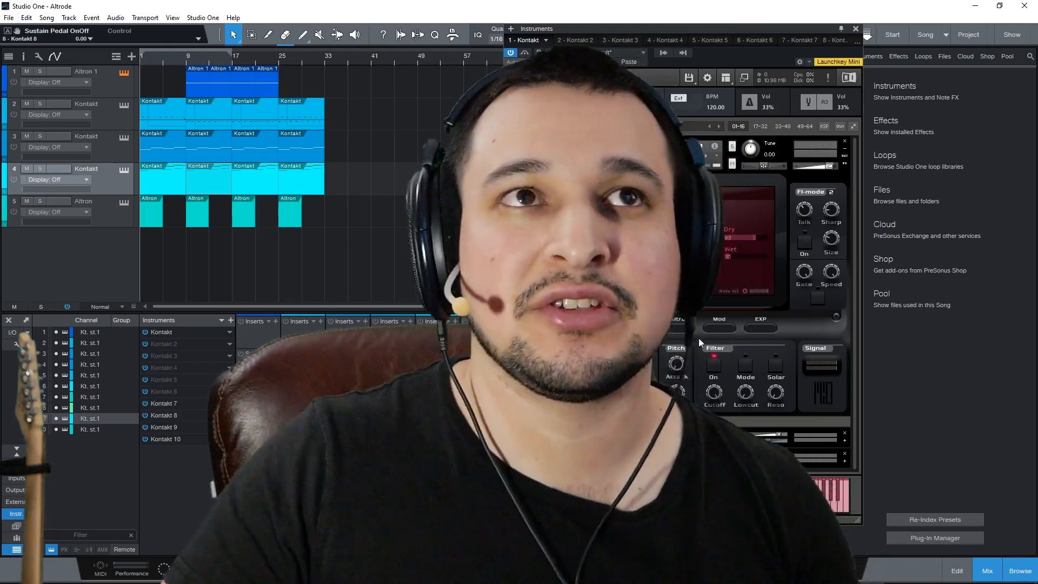
pyautogui.click(730, 325)
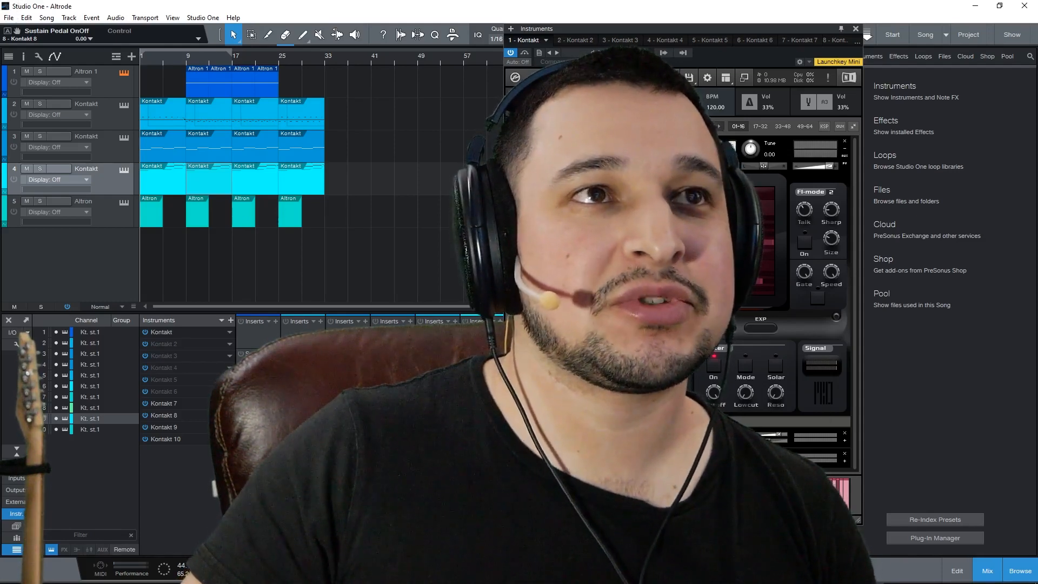
pyautogui.click(562, 421)
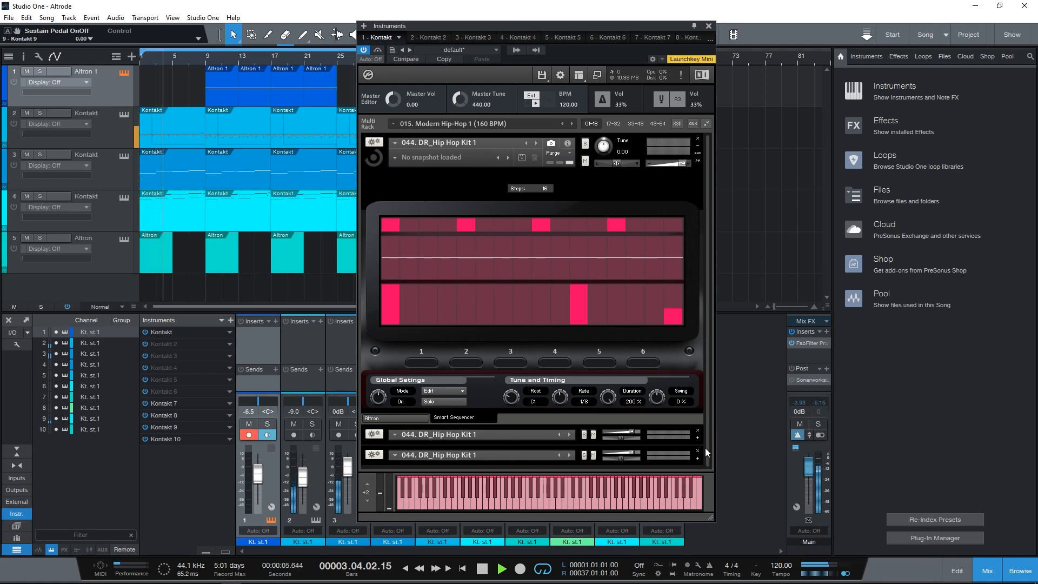
# Step: Examine the Smart Sequencer patterns of the drum kits on the Altron 1 track and the Kontakt track 2 during playback
pyautogui.moveTo(706, 266); pyautogui.dragTo(709, 449)
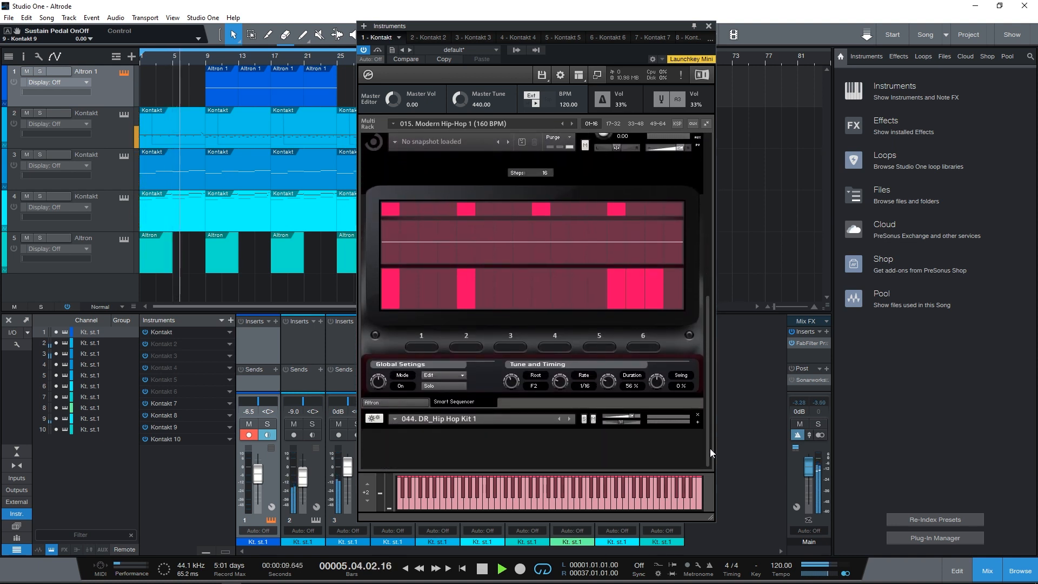
pyautogui.click(697, 421)
pyautogui.moveTo(704, 273); pyautogui.dragTo(726, 155)
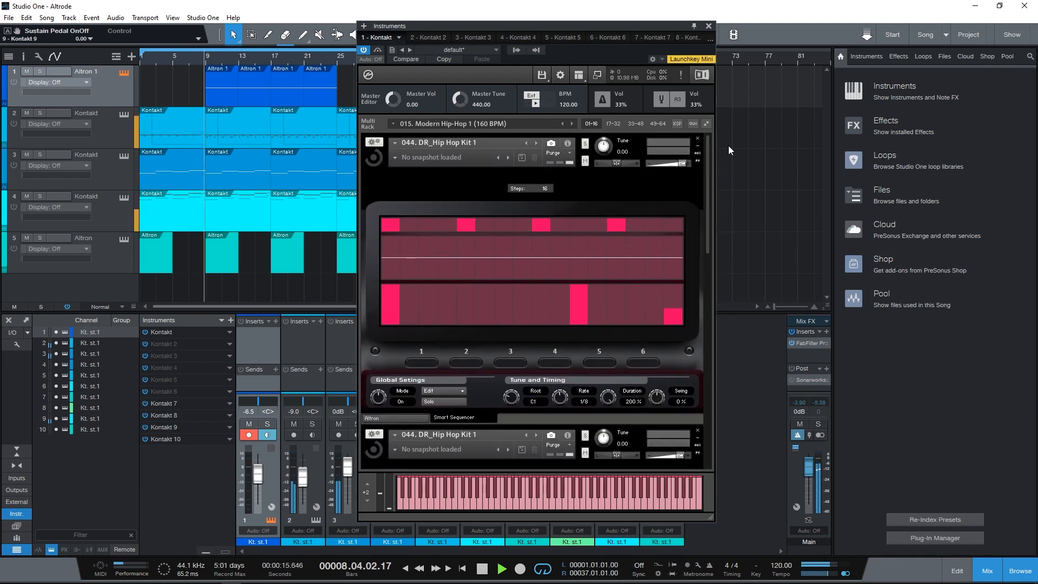
pyautogui.click(122, 117)
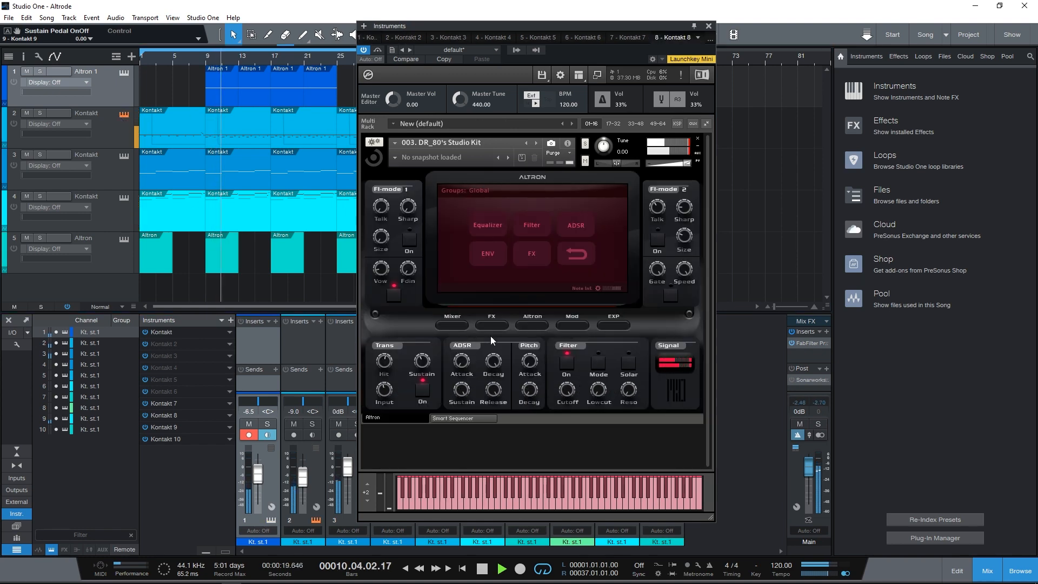
pyautogui.click(465, 418)
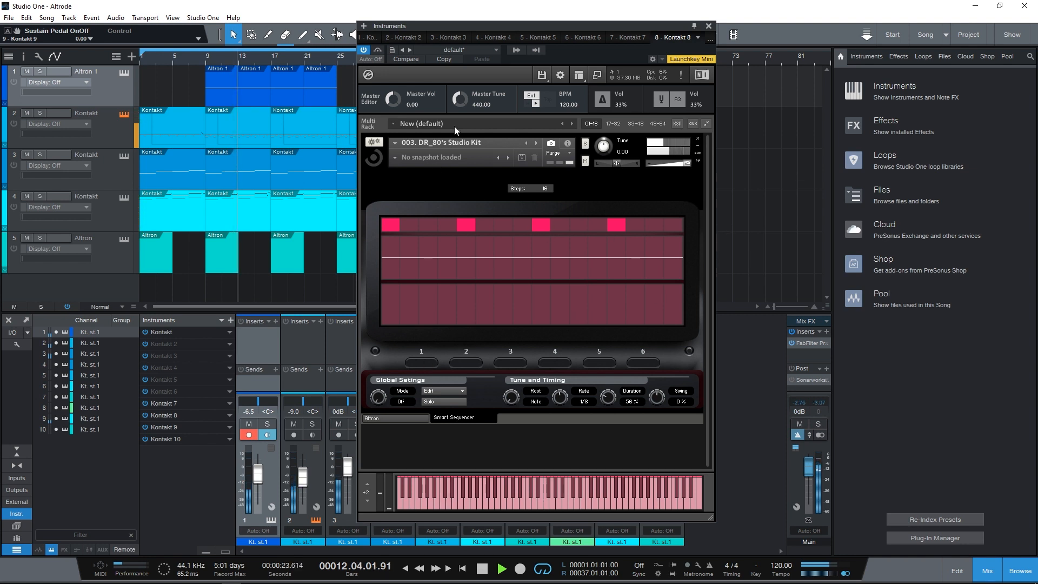
# Step: Open the Kontakt instrument of track 3 and examine the Smart Sequencer patterns of its layers
pyautogui.click(124, 161)
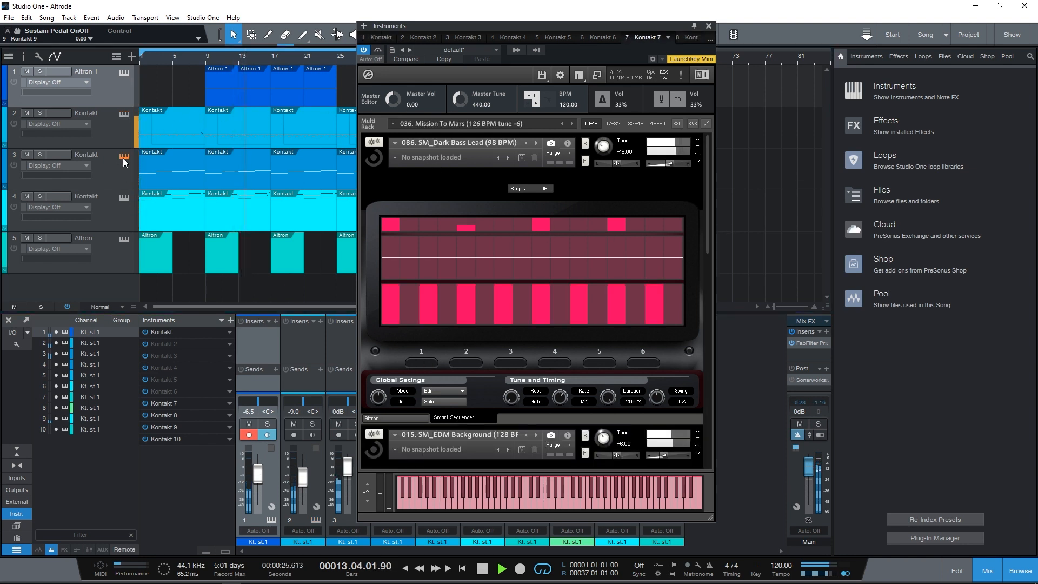
pyautogui.moveTo(708, 197); pyautogui.dragTo(719, 306)
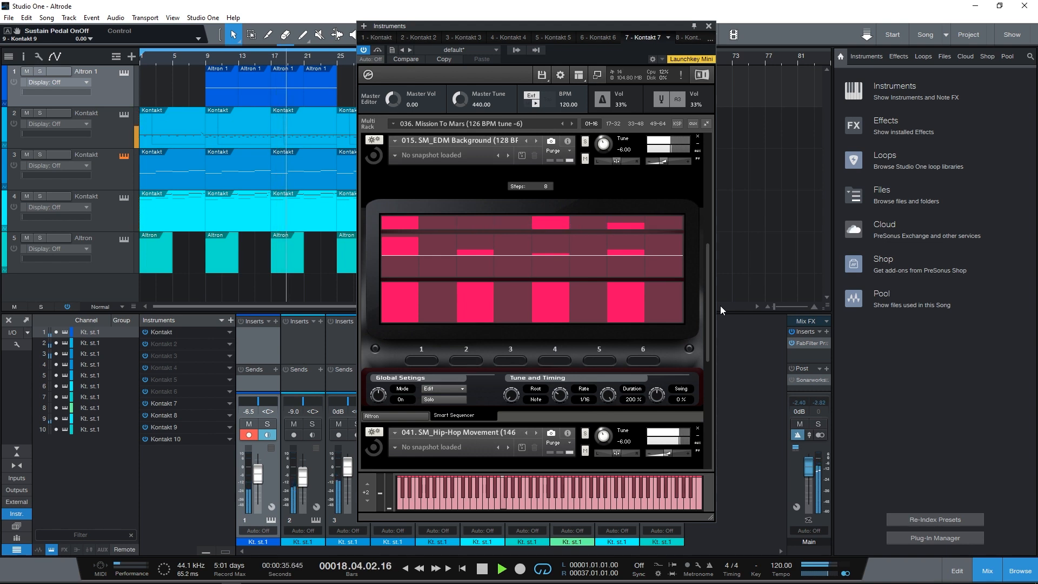
pyautogui.moveTo(720, 304); pyautogui.dragTo(721, 407)
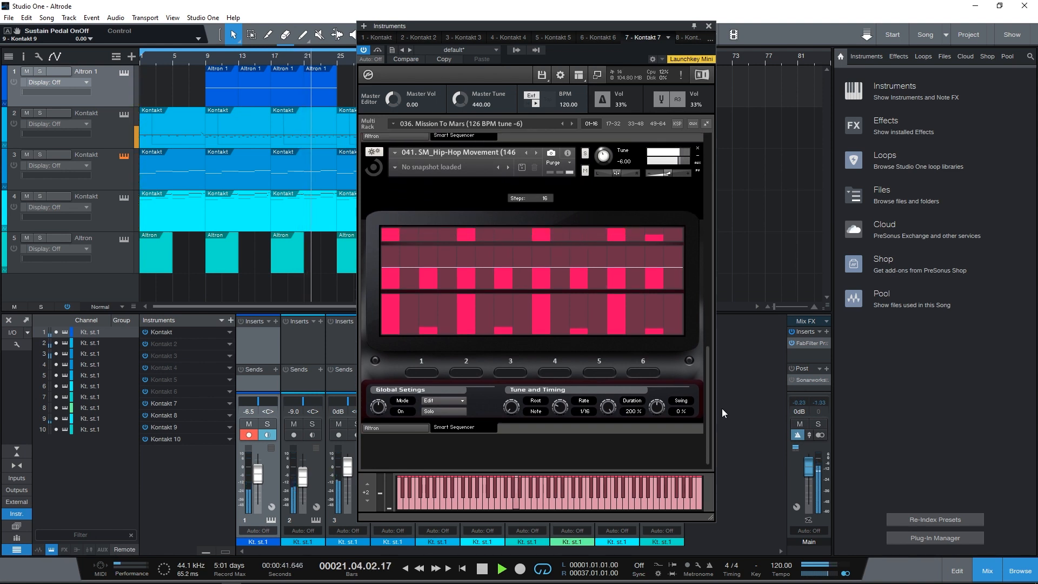
# Step: Open the Kontakt instrument of track 4 and examine its layers, including the Smart Sequencer page of One Vocal Hit
pyautogui.click(124, 198)
pyautogui.moveTo(709, 197); pyautogui.dragTo(729, 274)
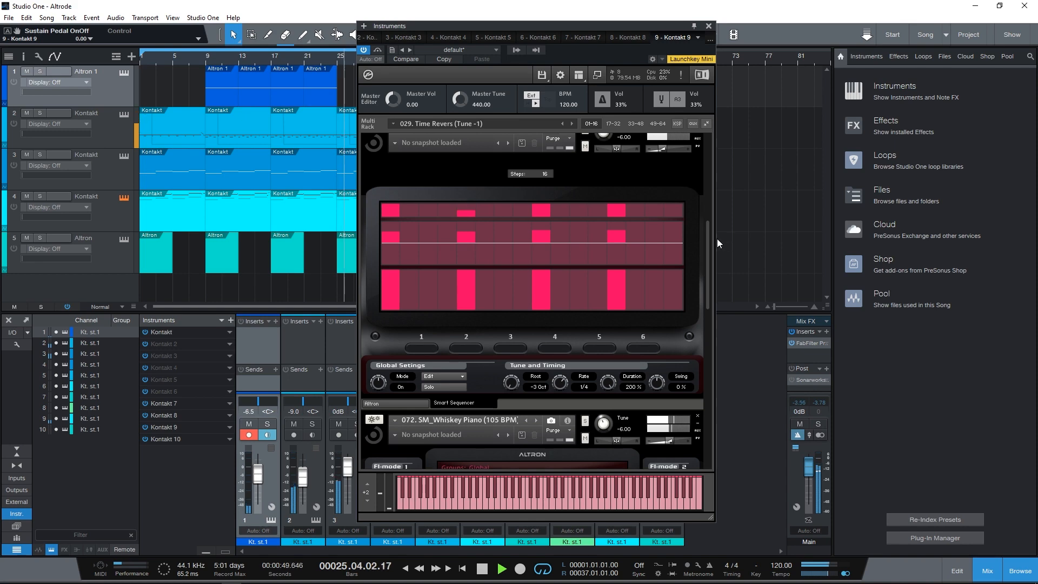
pyautogui.scroll(-1, 705, 301)
pyautogui.scroll(-5, 699, 367)
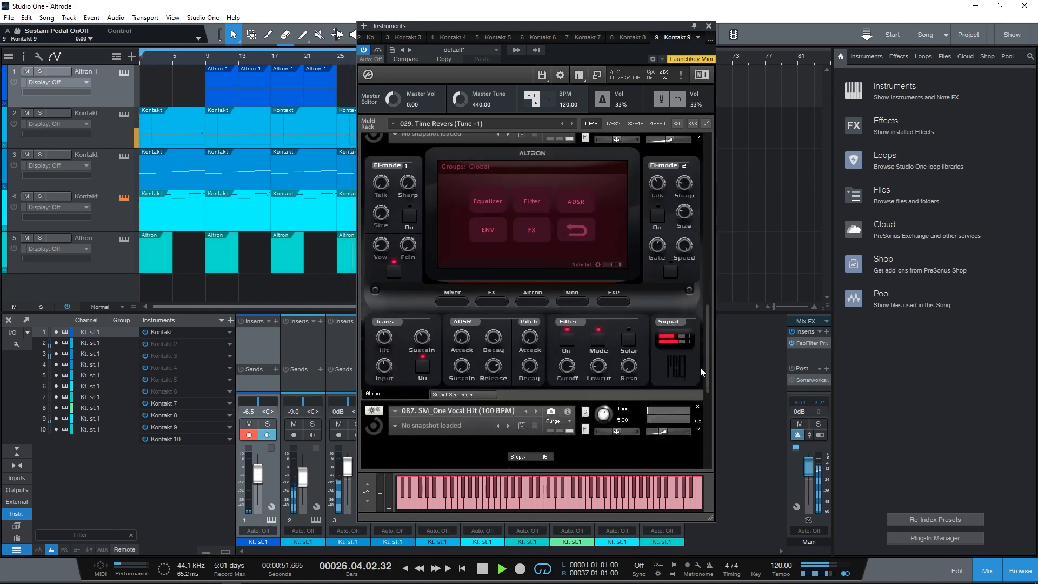
pyautogui.click(450, 396)
pyautogui.moveTo(712, 326); pyautogui.dragTo(702, 411)
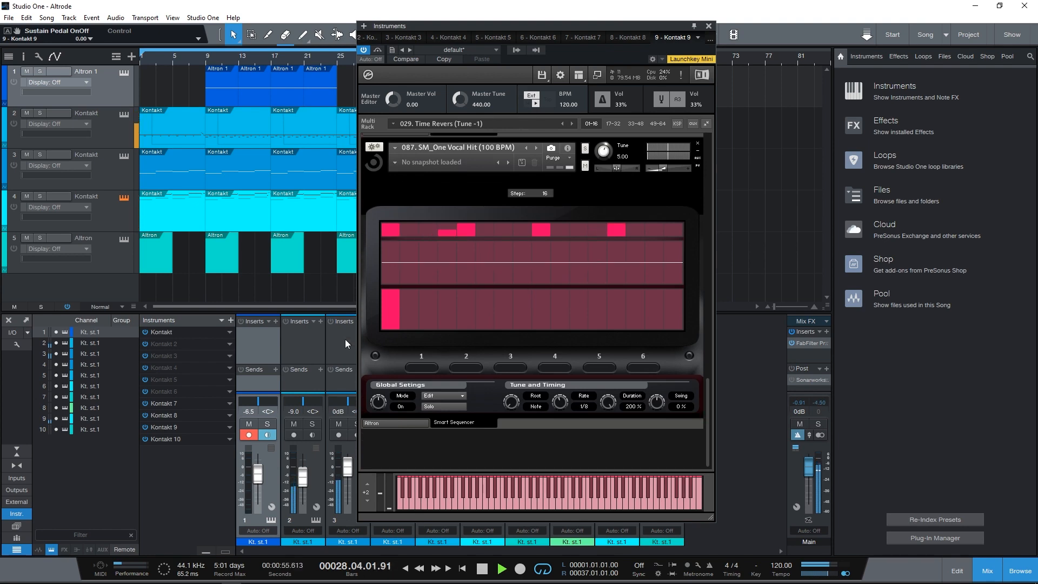
# Step: Check the Kontakt instruments assigned to tracks 5, 1 and 3
pyautogui.click(127, 251)
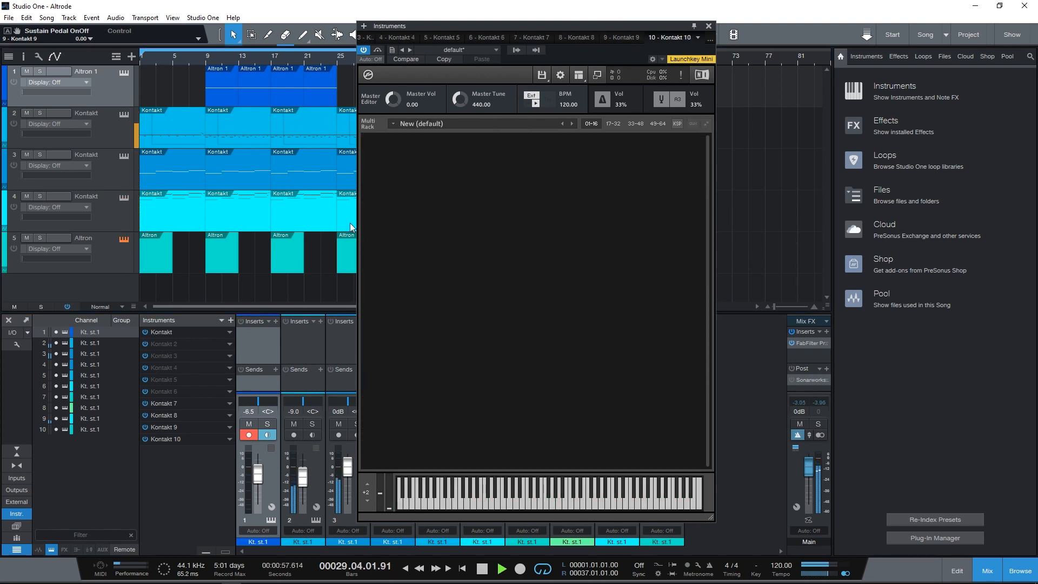
pyautogui.click(124, 74)
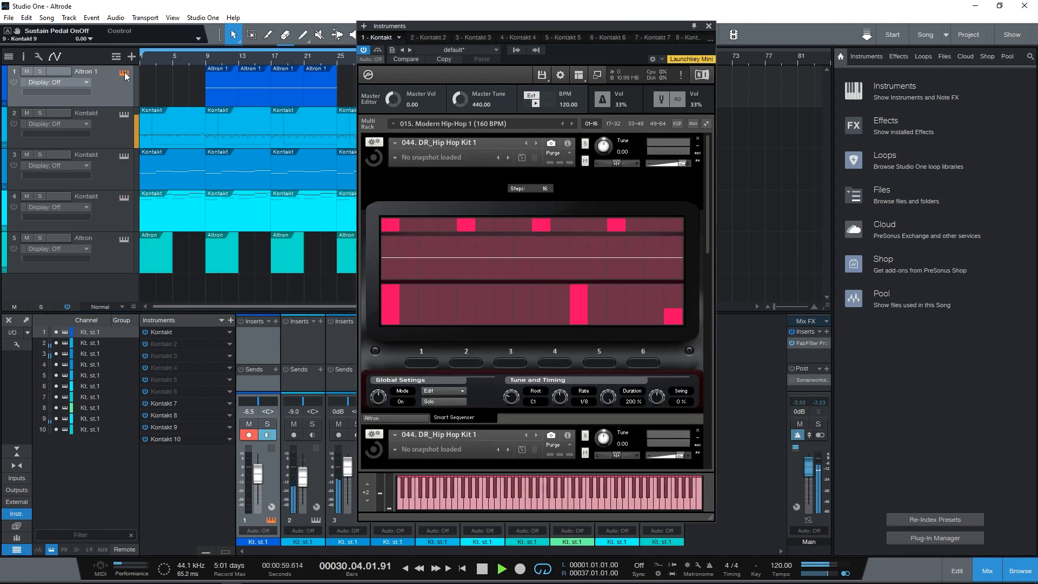
pyautogui.click(124, 158)
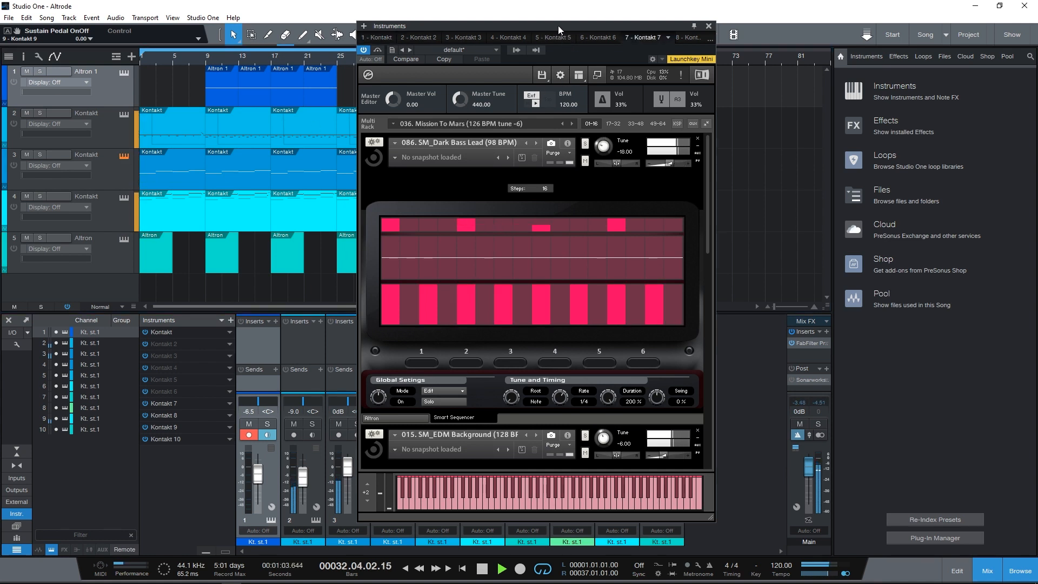
pyautogui.moveTo(558, 25); pyautogui.dragTo(573, 71)
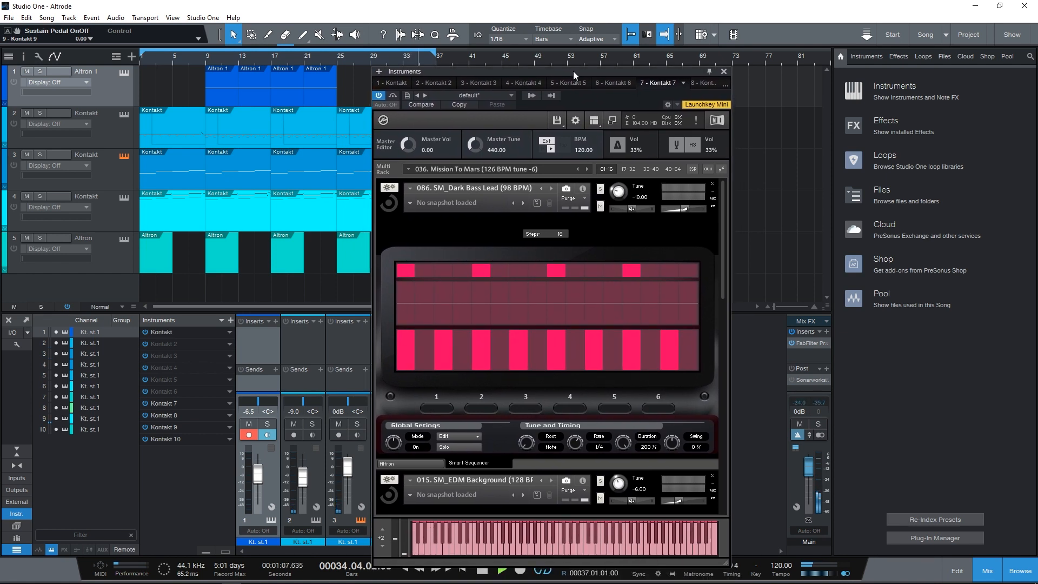
pyautogui.moveTo(573, 70); pyautogui.dragTo(557, 36)
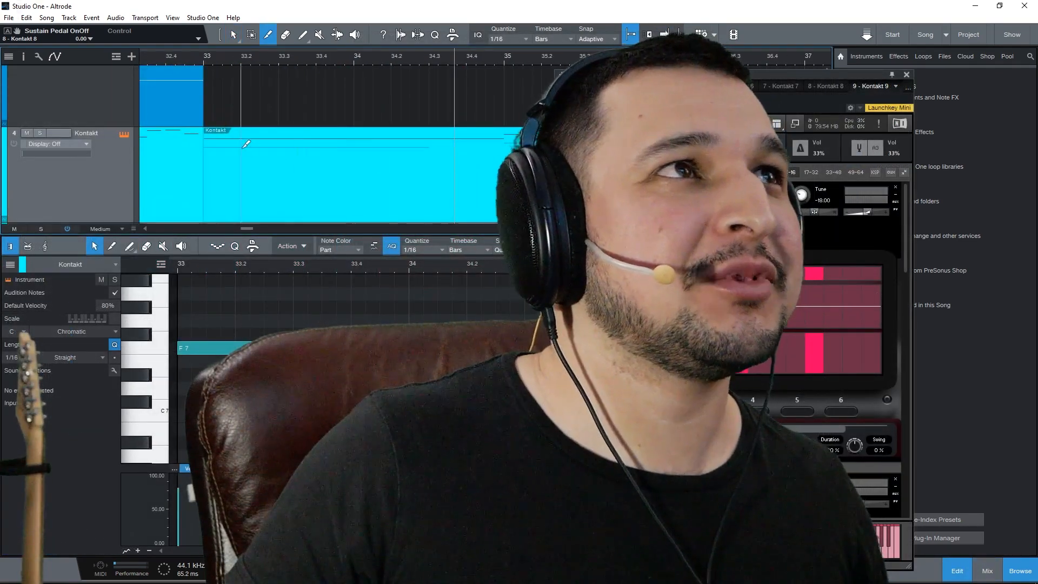
# Step: Split the last Kontakt clip on track 4 at about bar 33.2 and delete the part after the cut
pyautogui.click(246, 144)
pyautogui.press('2')
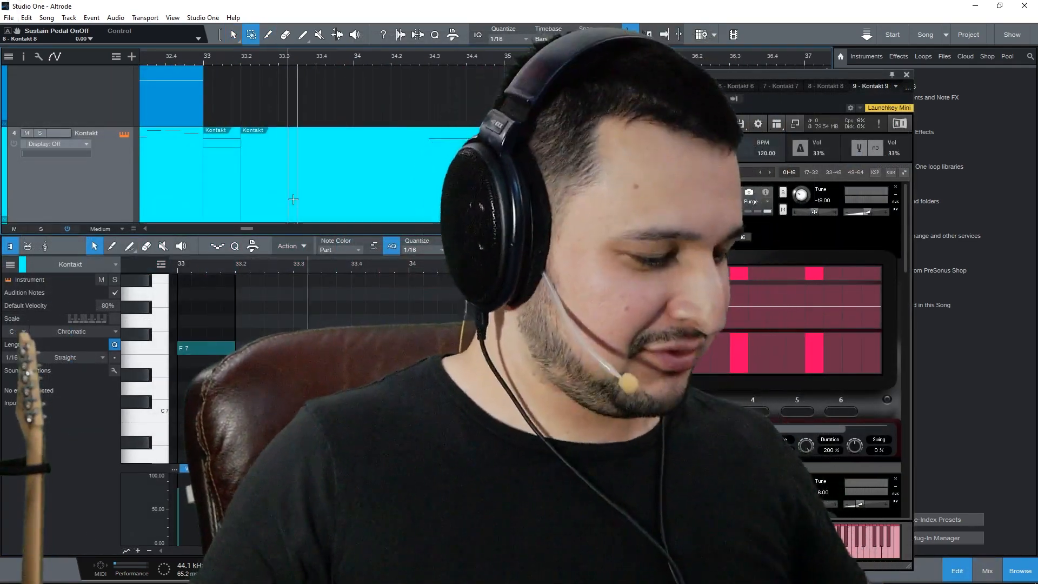
pyautogui.press('1')
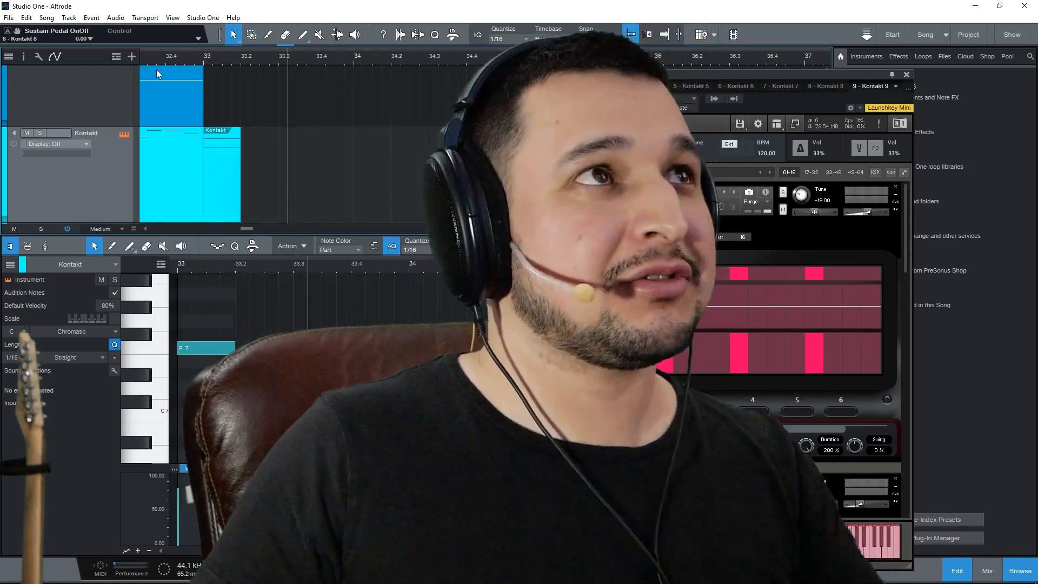
# Step: Return the stopped song to its start and enlarge the arrangement area to show tracks 1 to 4
pyautogui.press('space')
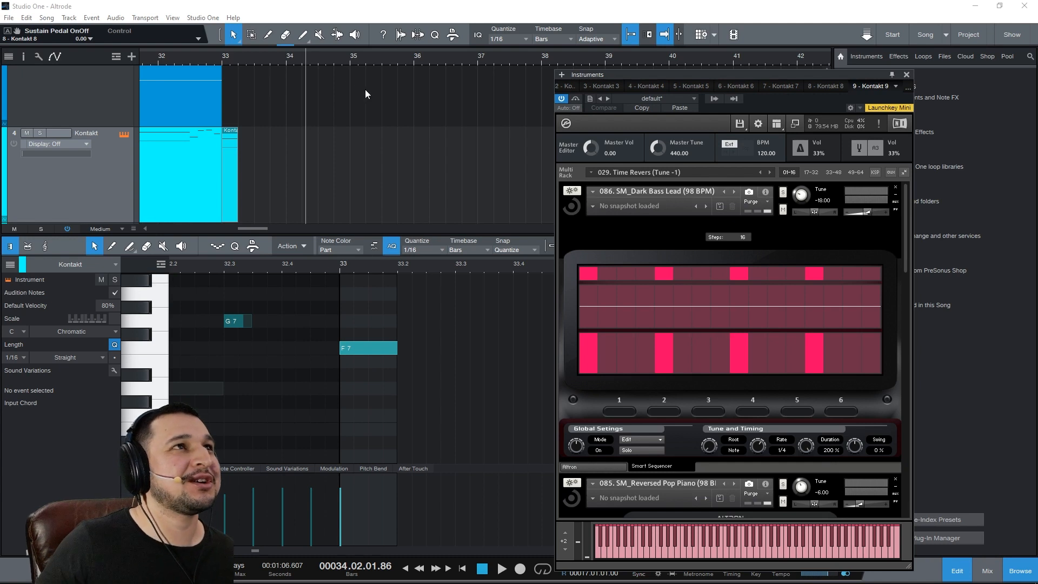
pyautogui.moveTo(318, 64); pyautogui.dragTo(526, 12)
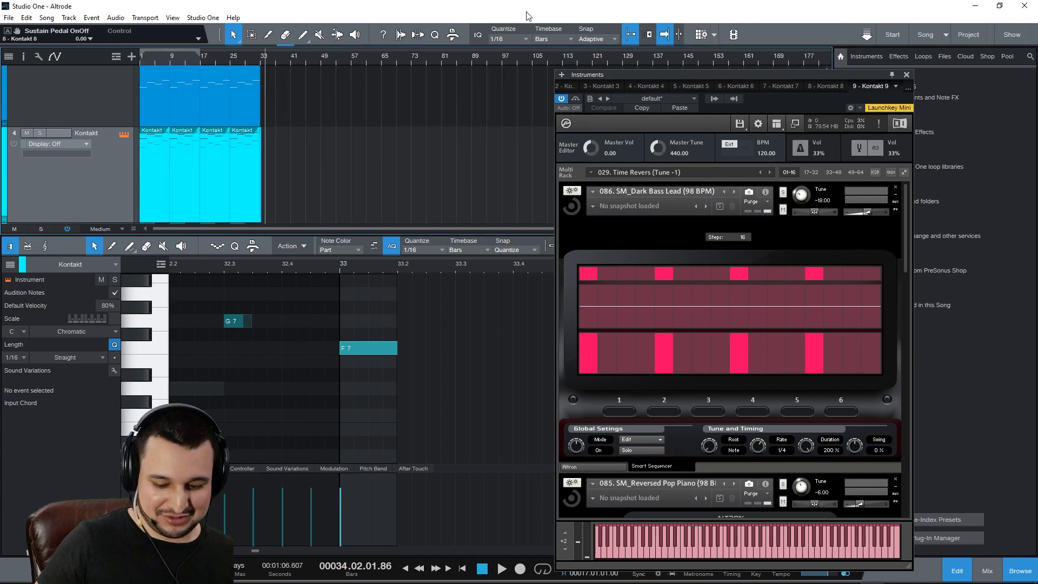
pyautogui.press(',')
pyautogui.scroll(4, 287, 188)
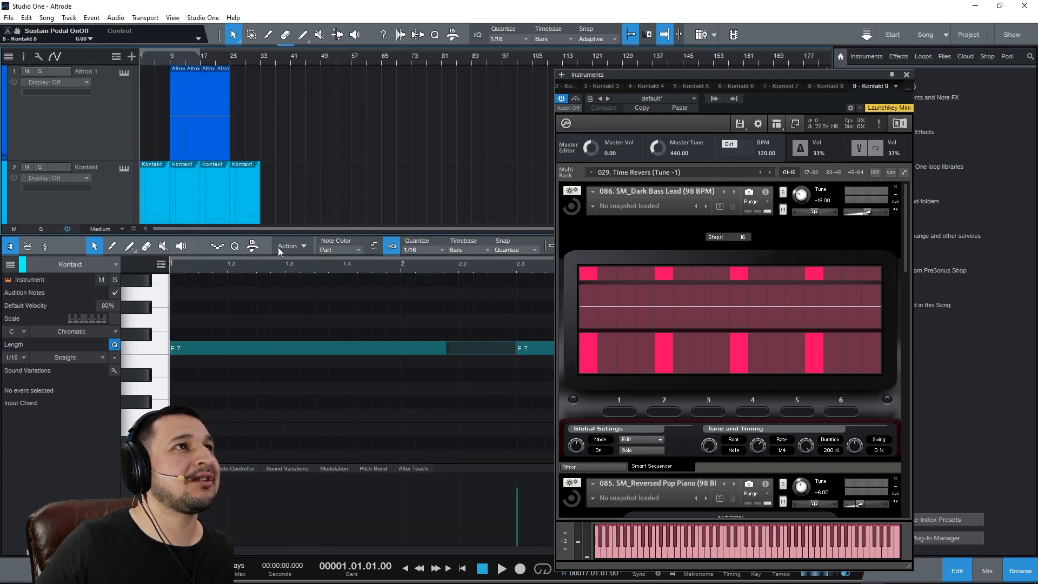
pyautogui.moveTo(263, 234); pyautogui.dragTo(263, 404)
pyautogui.moveTo(155, 64); pyautogui.dragTo(373, 70)
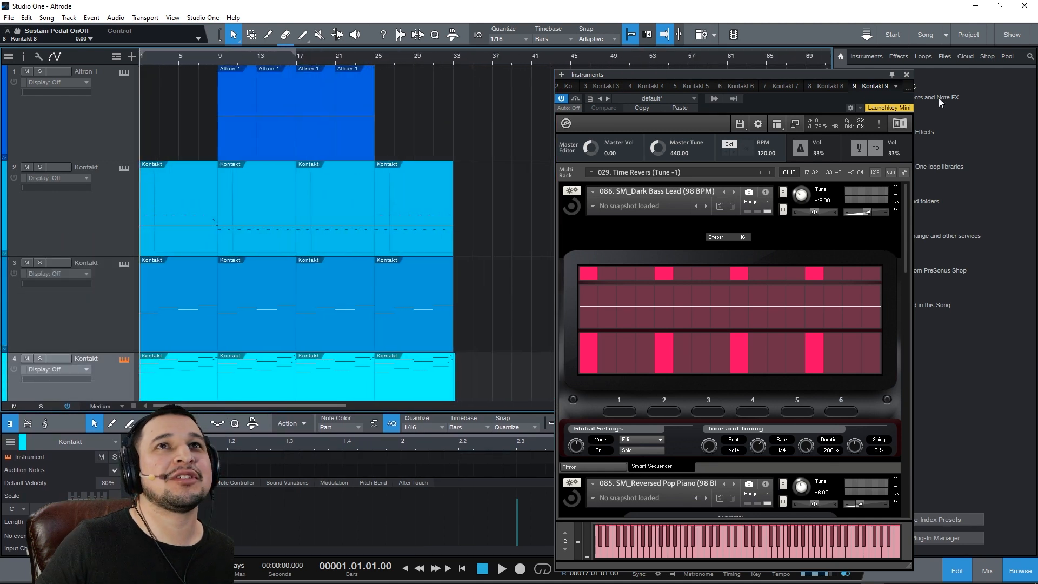
# Step: Open the Altron 1 track's instrument and play the track soloed from bar 9
pyautogui.click(130, 85)
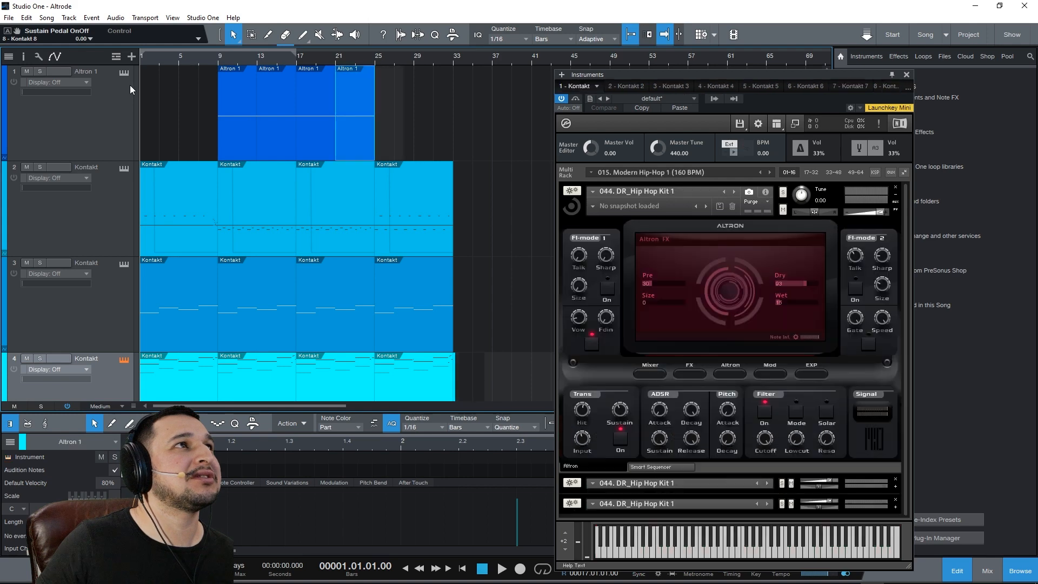
pyautogui.click(224, 110)
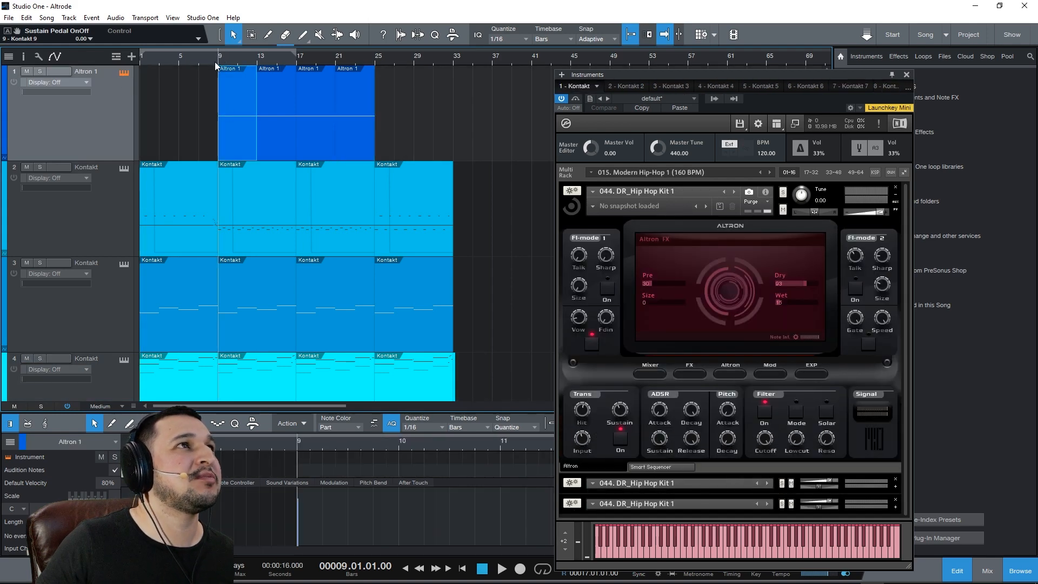
pyautogui.press('space')
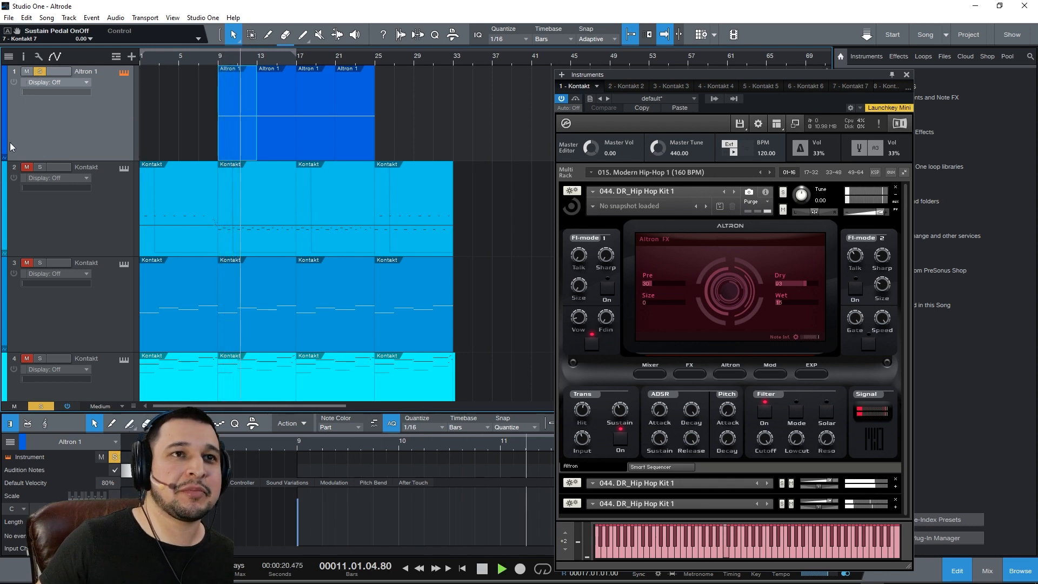
pyautogui.press('space')
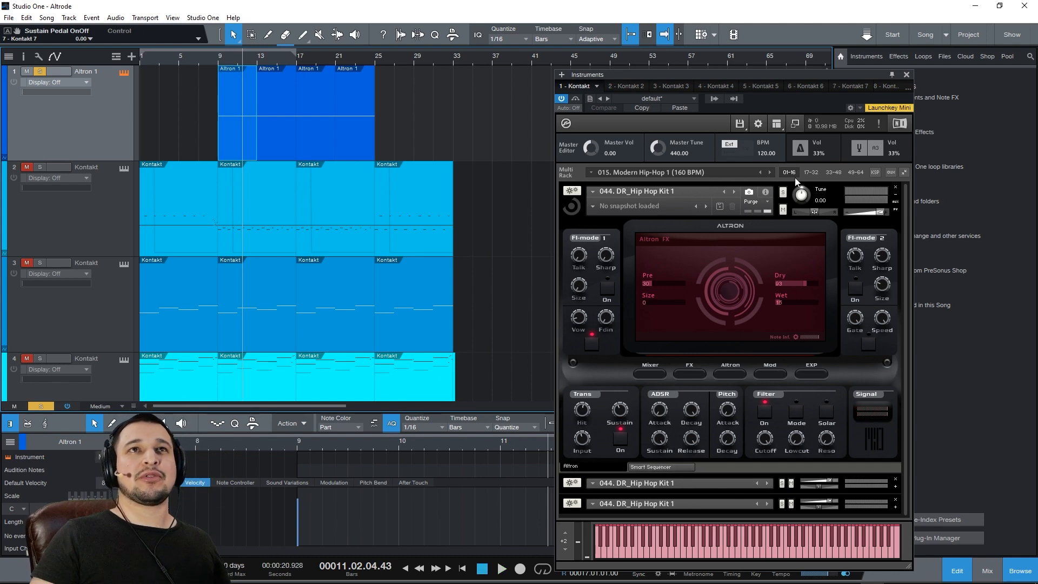
# Step: Show the library browser in Kontakt with the Altron multis listed, and move the instrument window fully into view
pyautogui.click(776, 129)
pyautogui.click(780, 137)
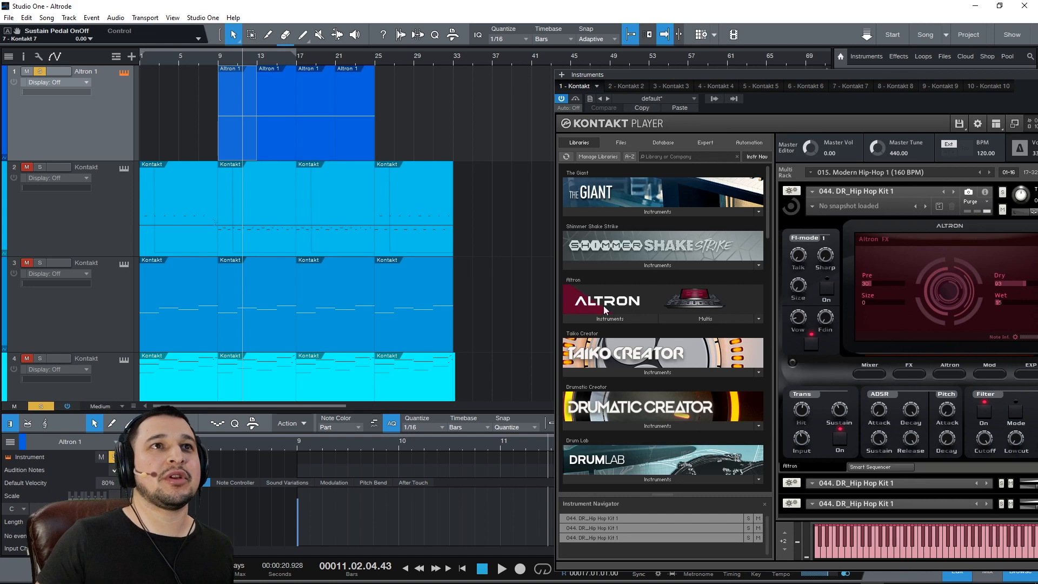
pyautogui.click(686, 319)
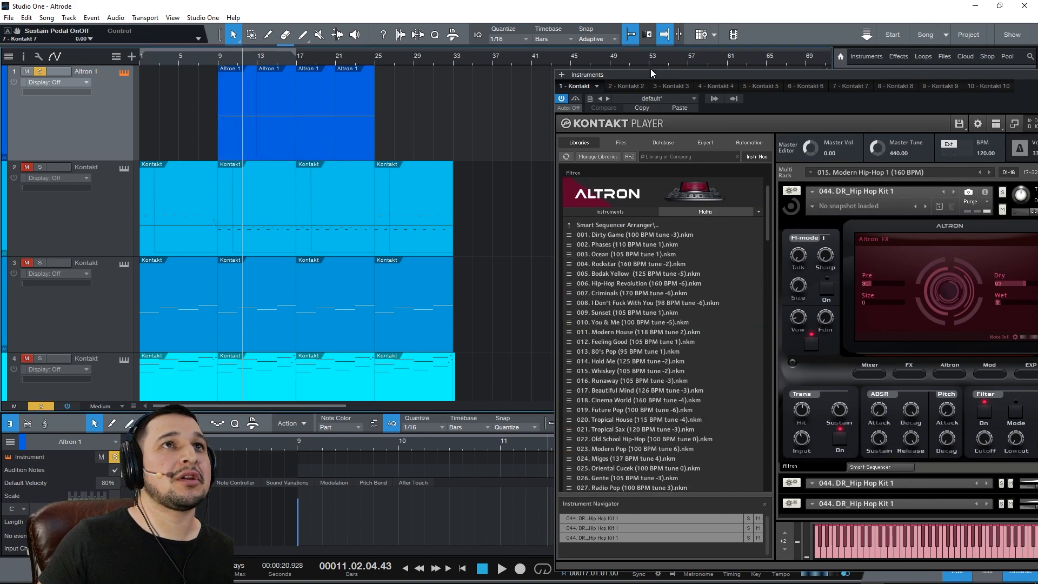
pyautogui.moveTo(656, 70); pyautogui.dragTo(506, 18)
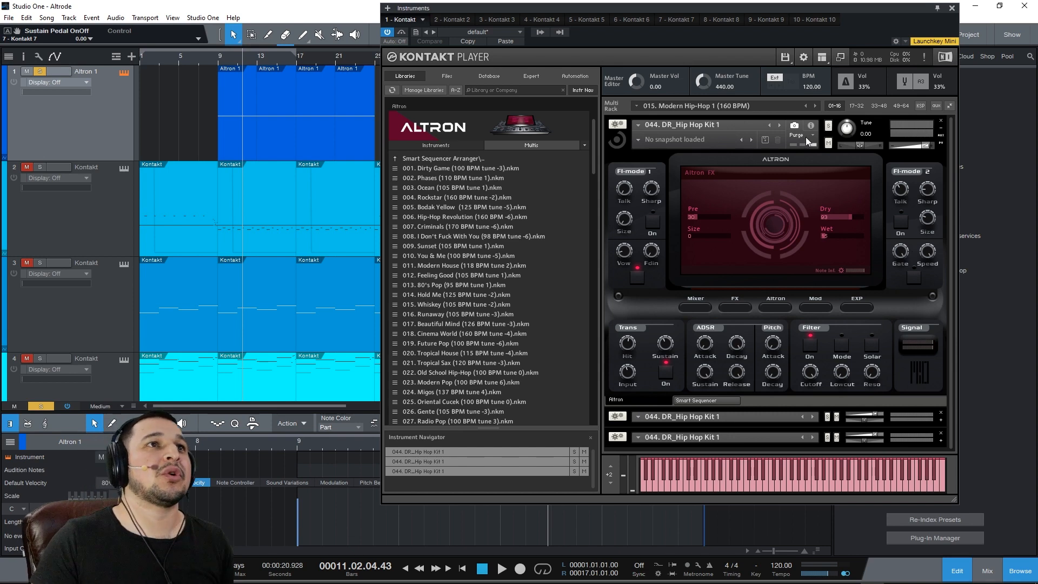
# Step: Set the playhead to bar 9 and open the Arranger Drums folder of the Altron multis
pyautogui.click(220, 56)
pyautogui.scroll(-6, 477, 297)
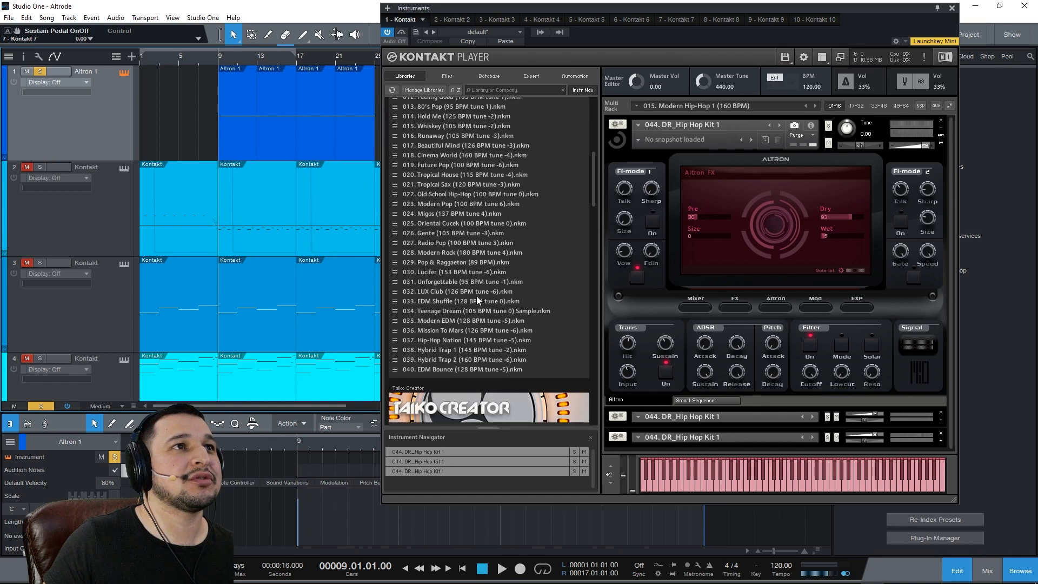
pyautogui.scroll(7, 474, 292)
pyautogui.click(408, 264)
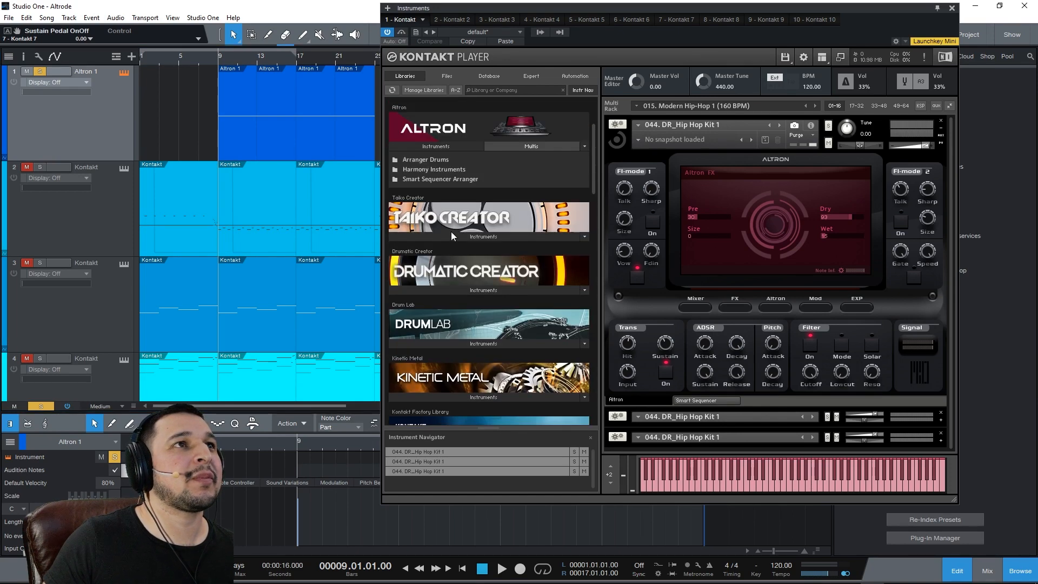
pyautogui.click(423, 159)
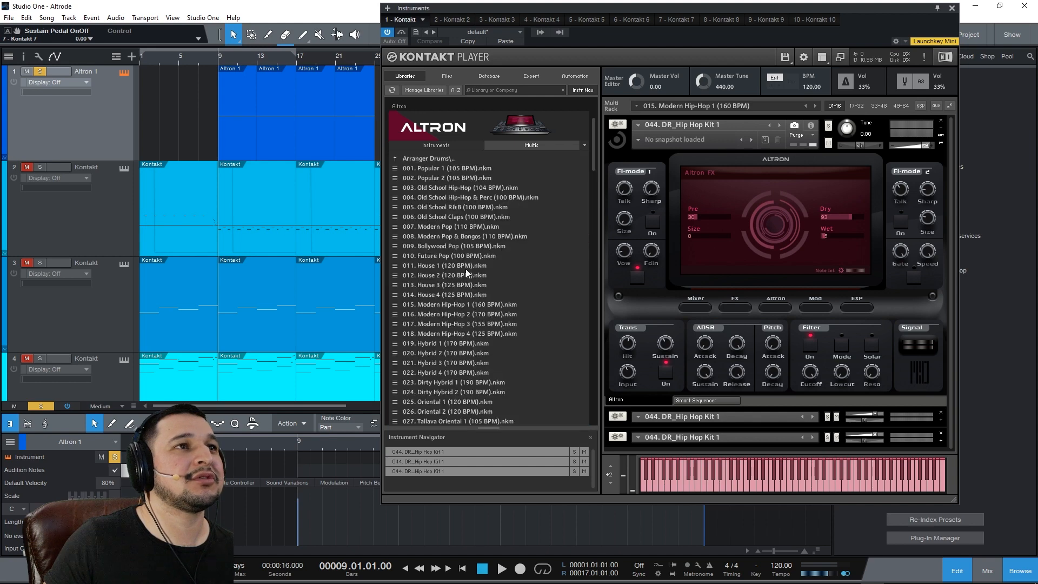
# Step: Play the soloed Altron 1 track from bar 9 with the 015. Modern Hip-Hop 1 multi, browsing the other multis
pyautogui.scroll(-2, 465, 268)
pyautogui.scroll(-2, 479, 268)
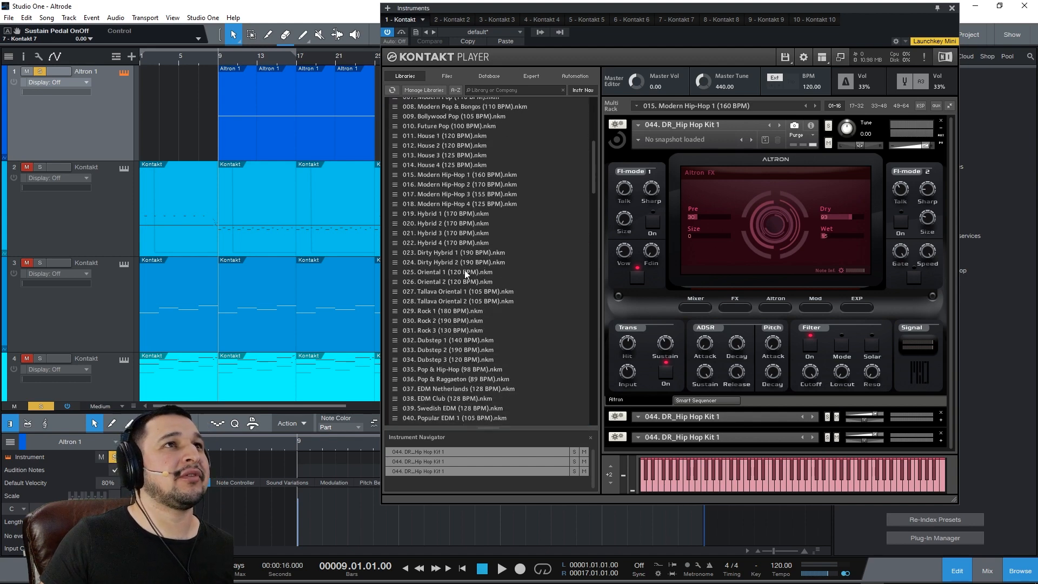
pyautogui.press('space')
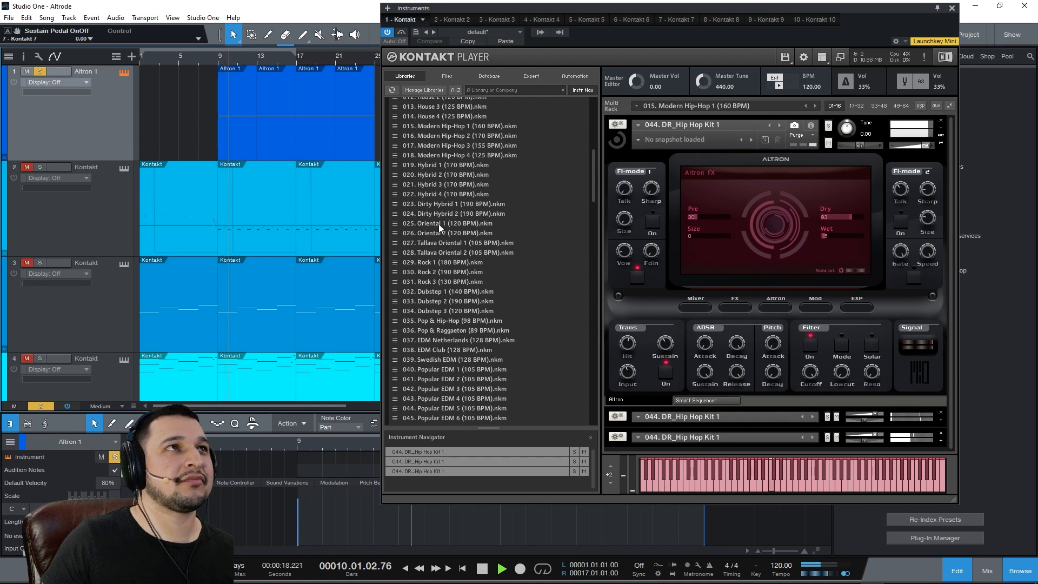
pyautogui.press('space')
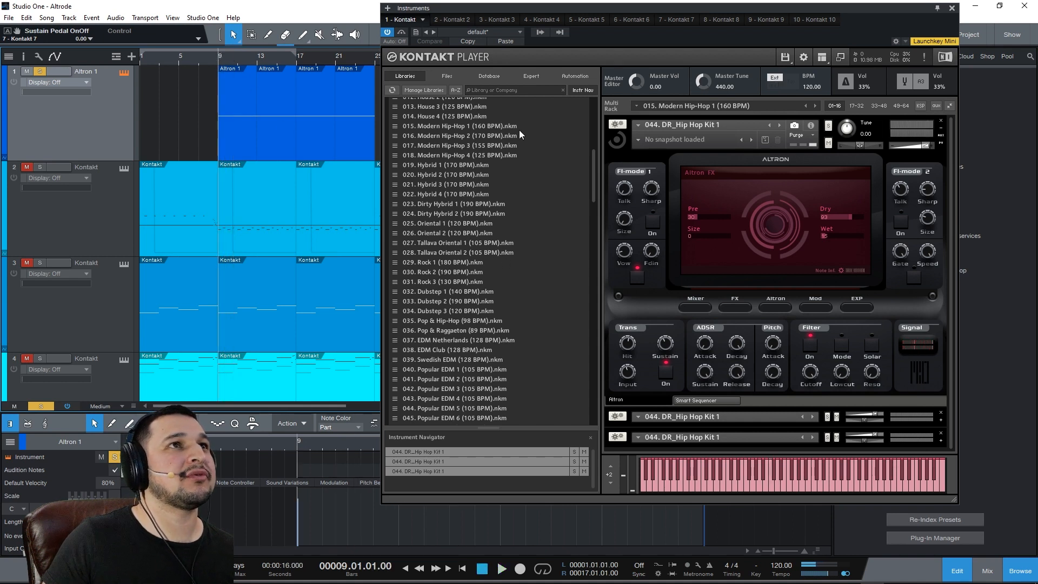
# Step: Replace the loaded Altron multi with 030. Rock 2 (190 BPM)
pyautogui.scroll(-2, 475, 222)
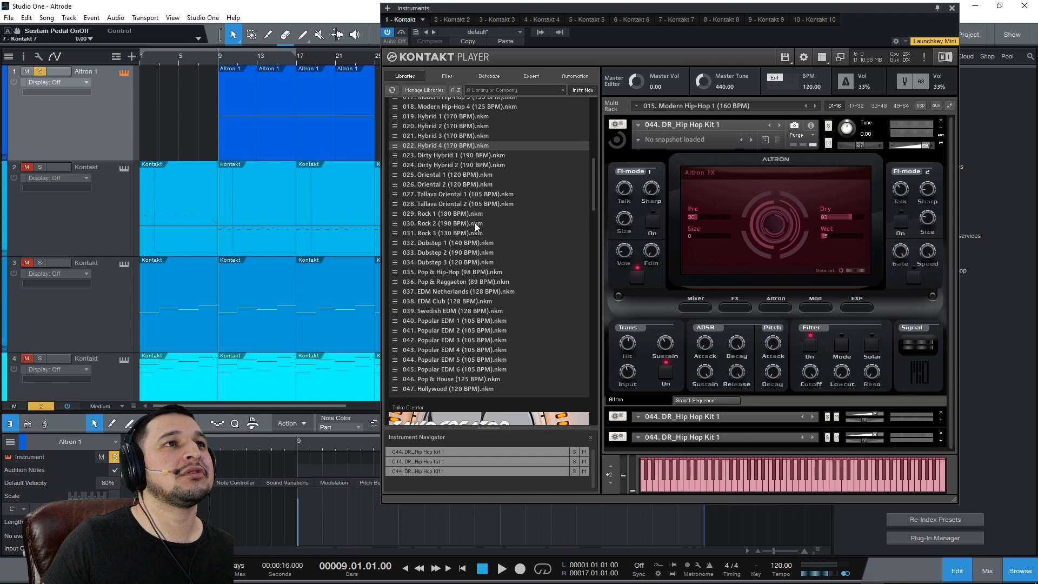
pyautogui.scroll(2, 446, 259)
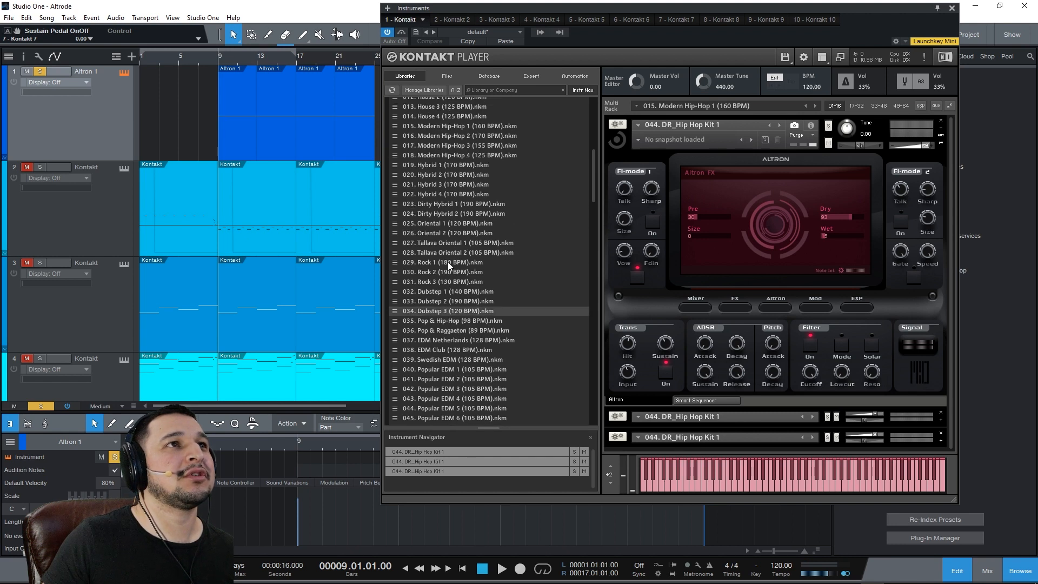
pyautogui.doubleClick(431, 275)
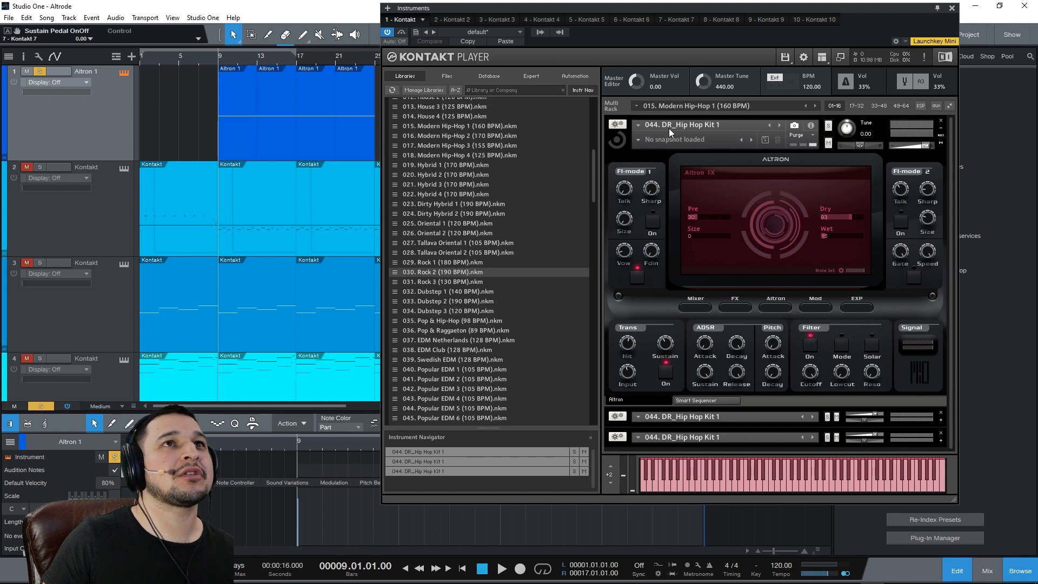
pyautogui.click(500, 336)
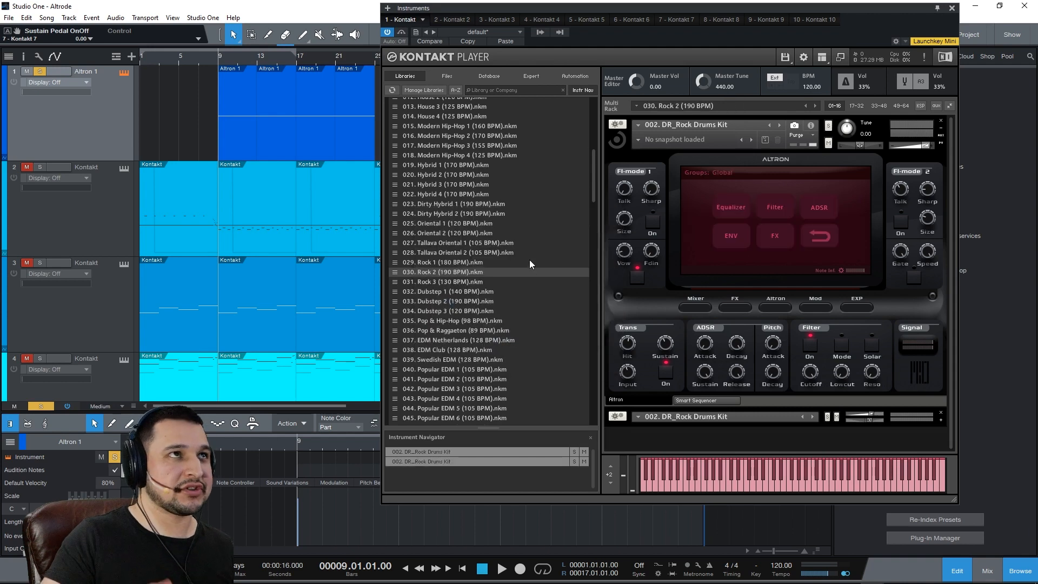
# Step: Audition the Rock 2 drums soloed, unsolo the Altron 1 track, and play them together with the other tracks
pyautogui.press('space')
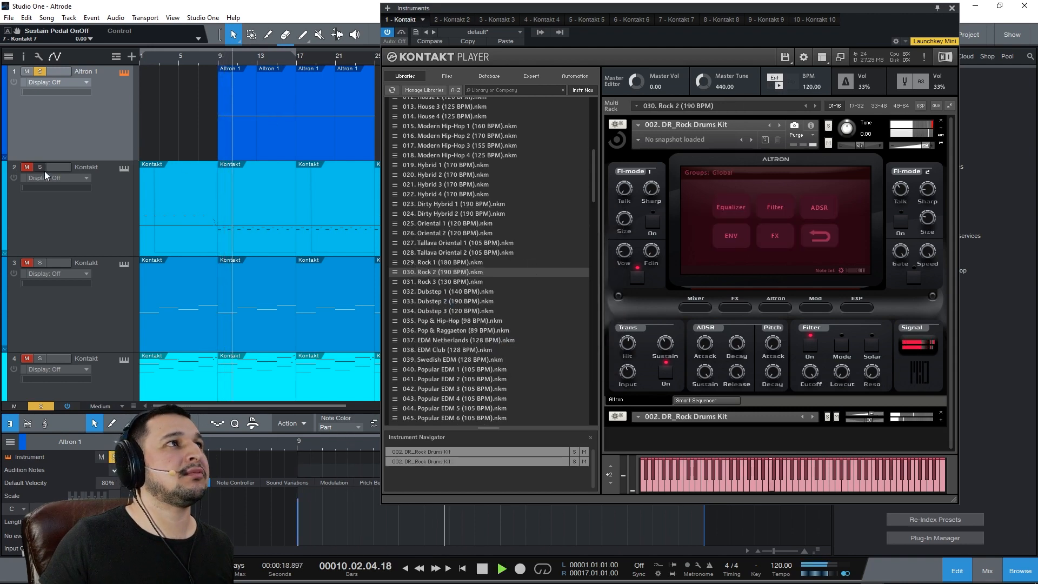
pyautogui.press('space')
pyautogui.click(39, 72)
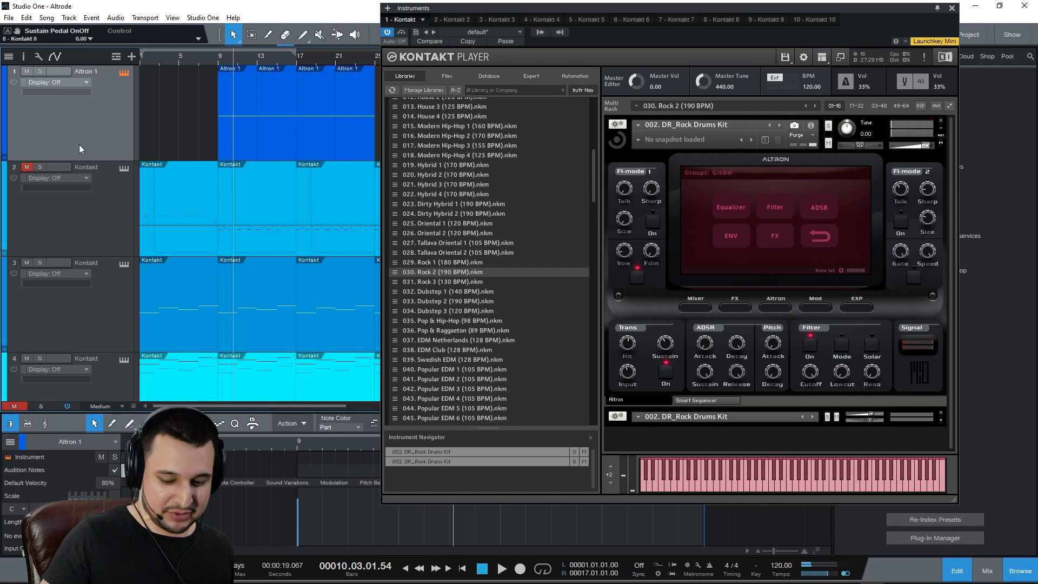
pyautogui.press('space')
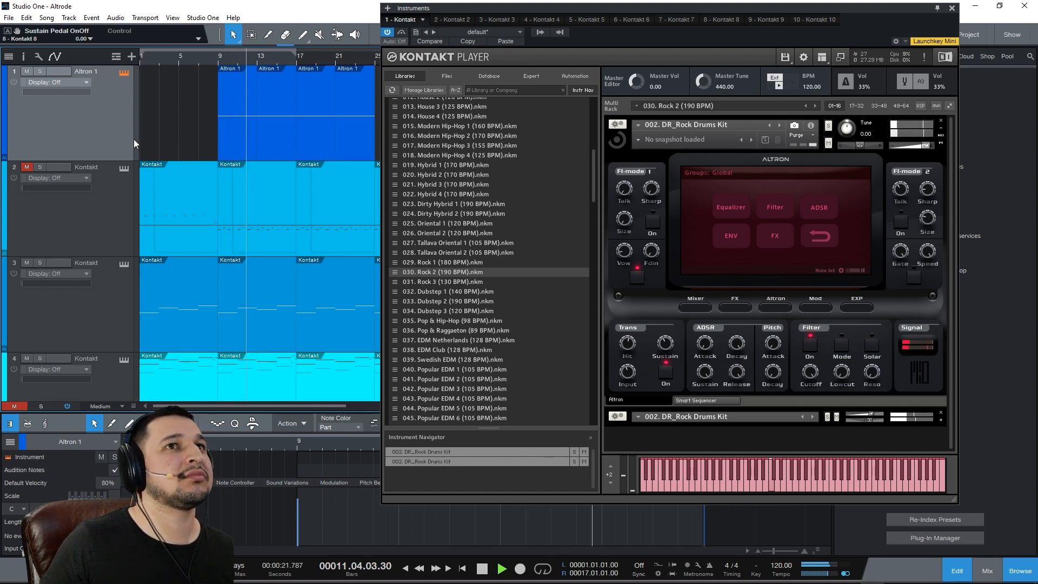
pyautogui.press('space')
# Step: Replace the loaded multi with 005. Old School R&B (100 BPM) and play the song from bar 9
pyautogui.scroll(5, 543, 290)
pyautogui.scroll(1, 543, 291)
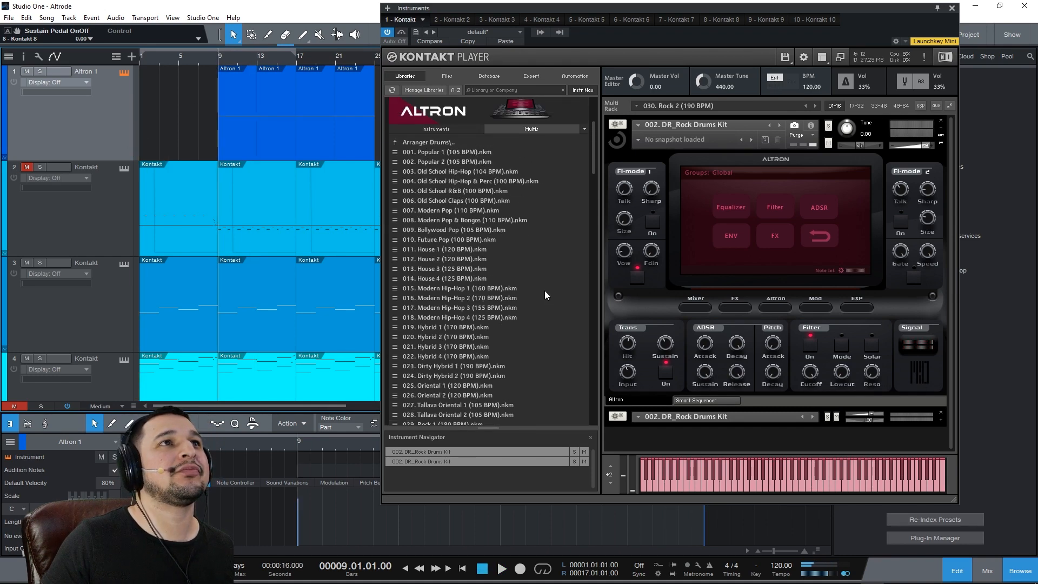
pyautogui.click(474, 190)
pyautogui.moveTo(722, 119); pyautogui.dragTo(722, 119)
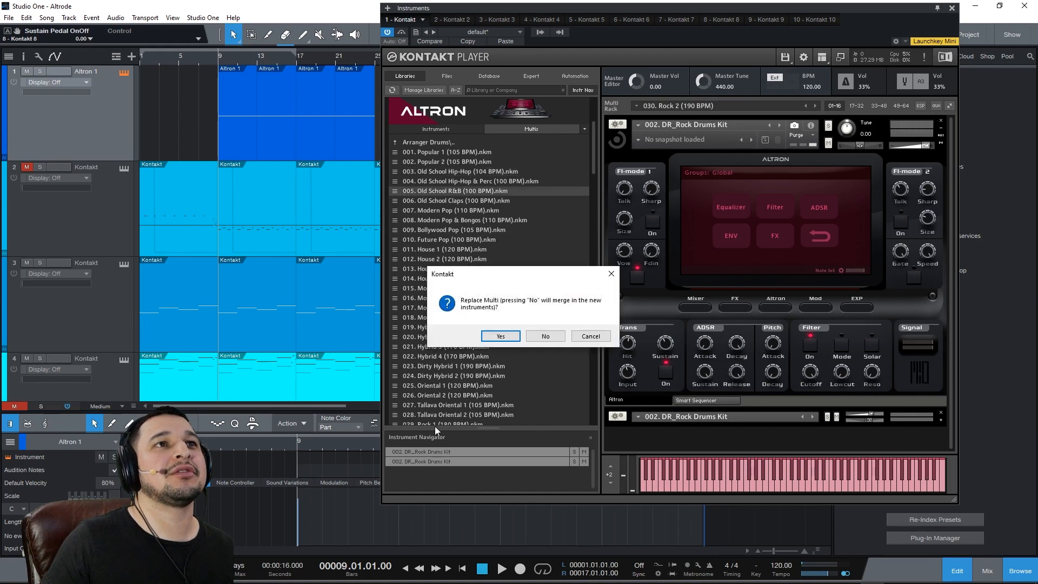
pyautogui.click(496, 336)
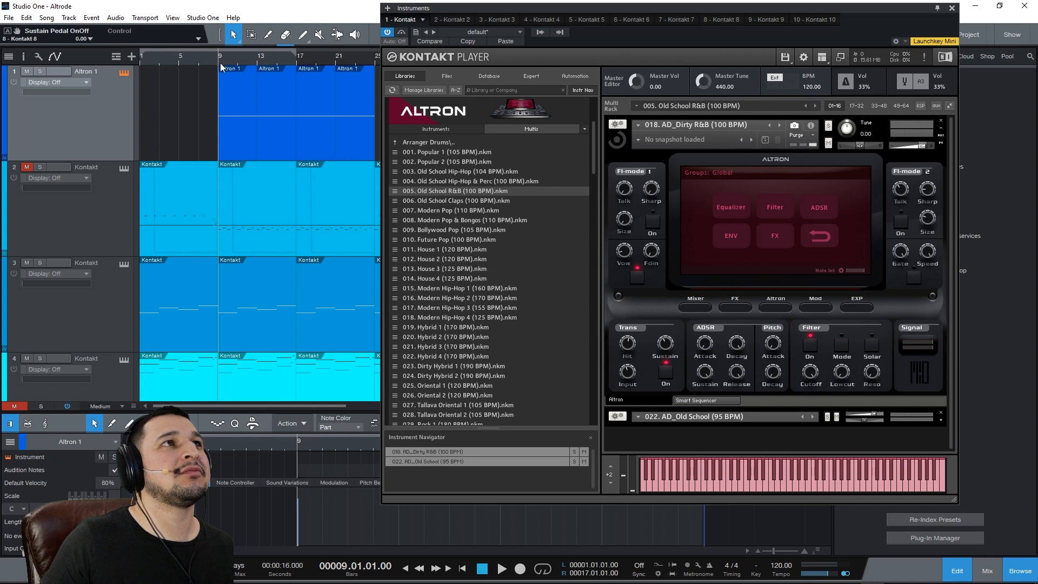
pyautogui.press('space')
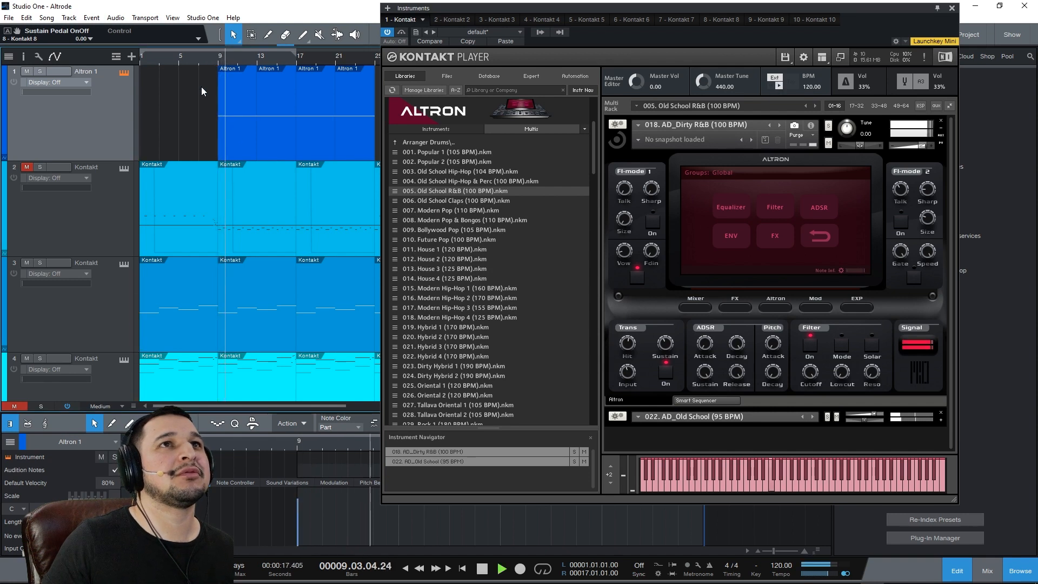
pyautogui.press('space')
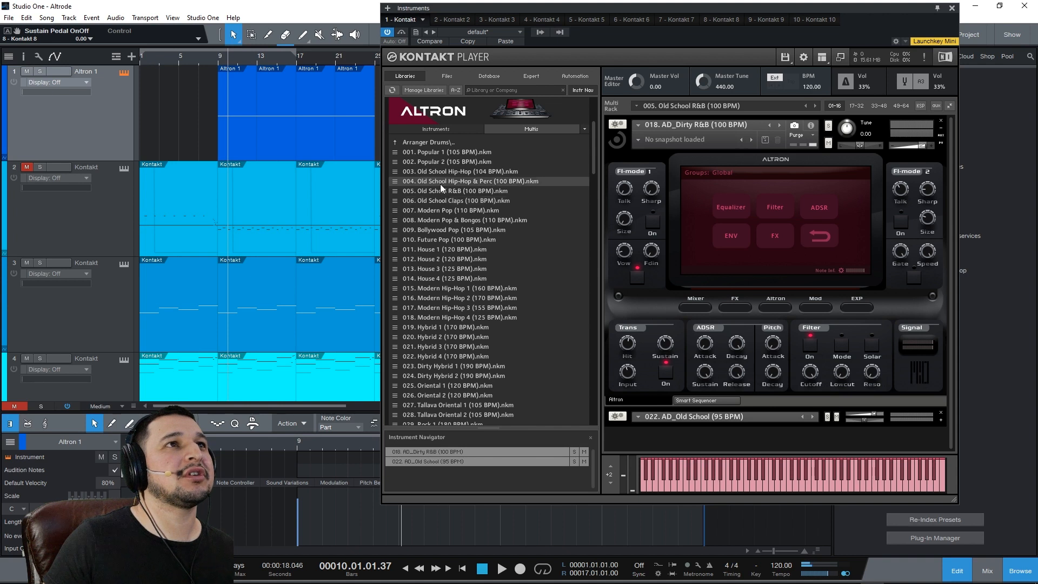
# Step: Lower the song tempo to 102 BPM and play the Old School R&B drums with the other tracks
pyautogui.moveTo(831, 574)
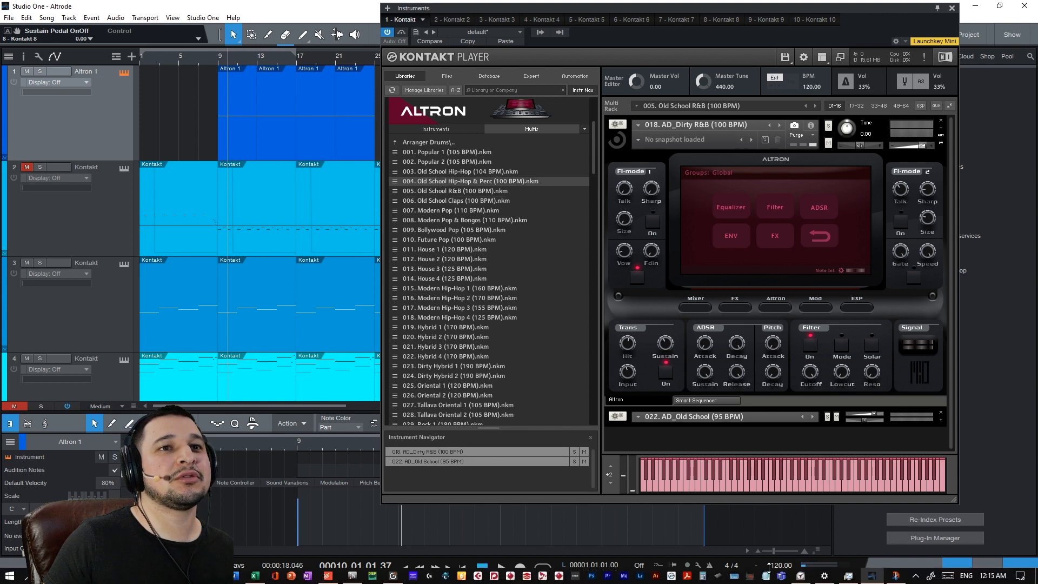
pyautogui.moveTo(780, 565); pyautogui.dragTo(777, 575)
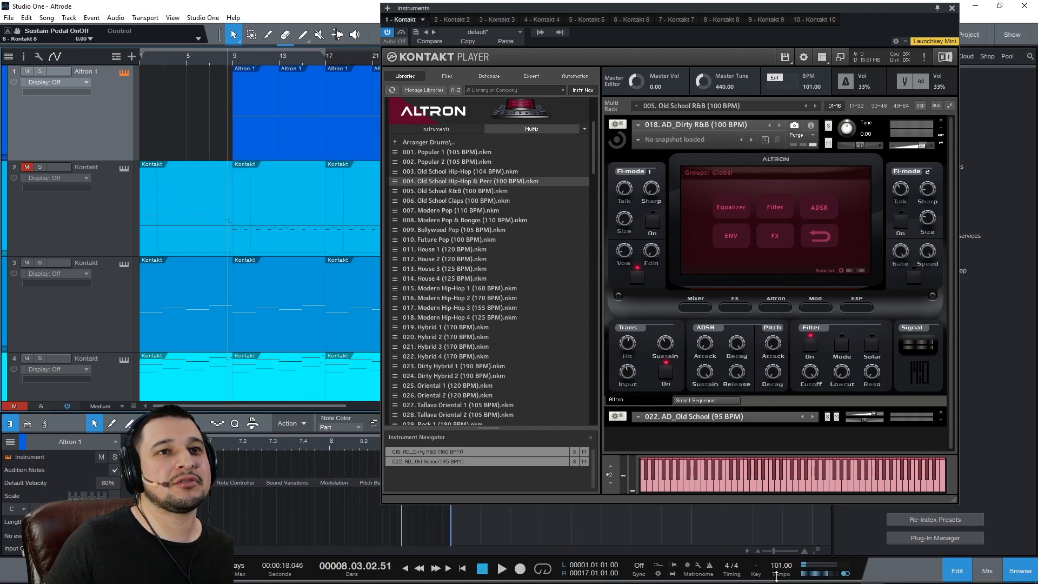
pyautogui.scroll(1, 777, 576)
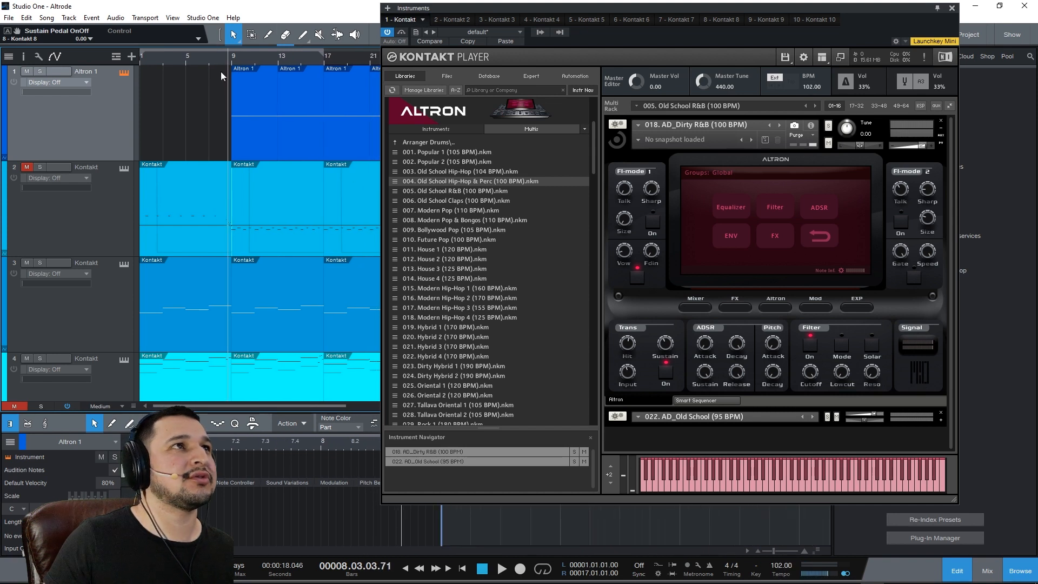
pyautogui.press('space')
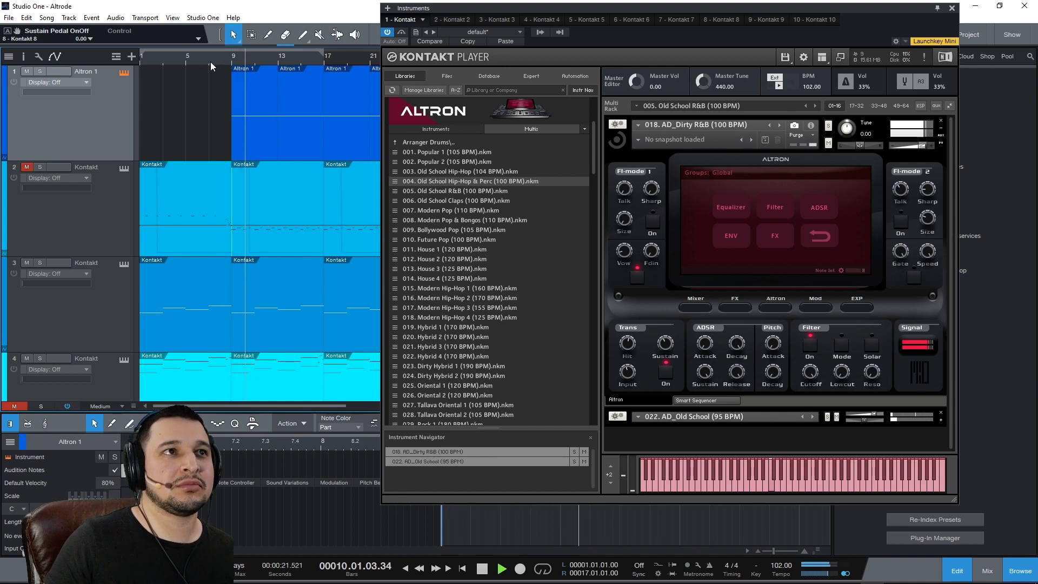
pyautogui.press('space')
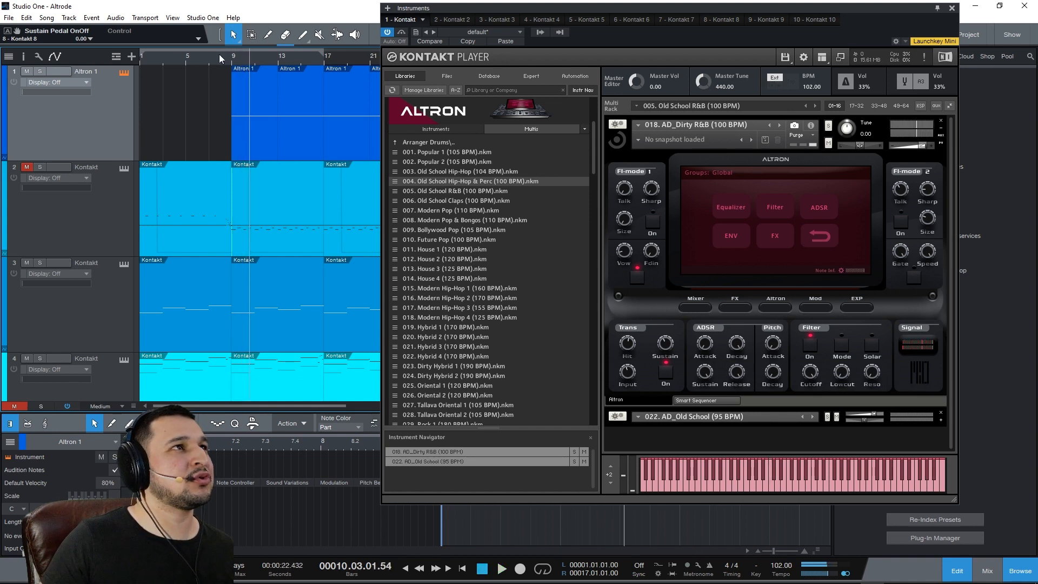
# Step: Undo the tempo changes and return the playhead to bar 9
pyautogui.hotkey('ctrl', 'z')
pyautogui.hotkey('ctrl', 'z')
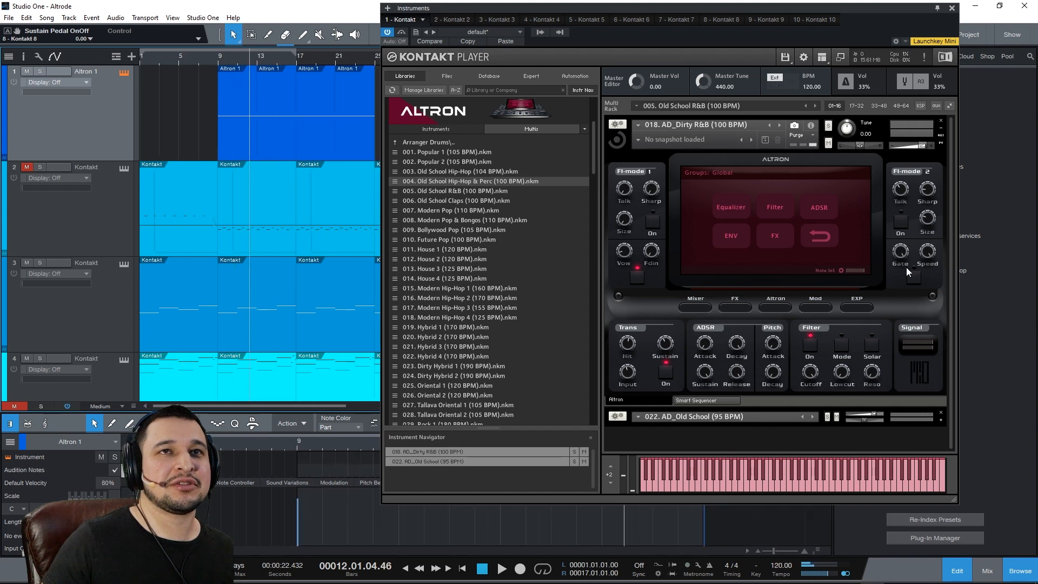
pyautogui.click(215, 59)
# Step: Replace the loaded multi with 046. Pop & House (125 BPM) and play the song from bar 9
pyautogui.scroll(-1, 487, 308)
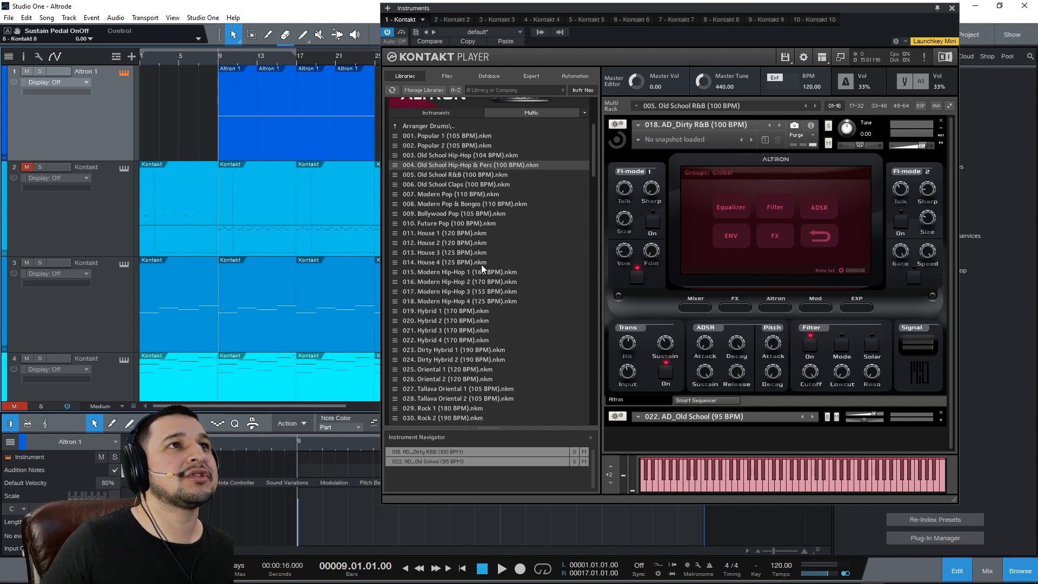
pyautogui.click(462, 215)
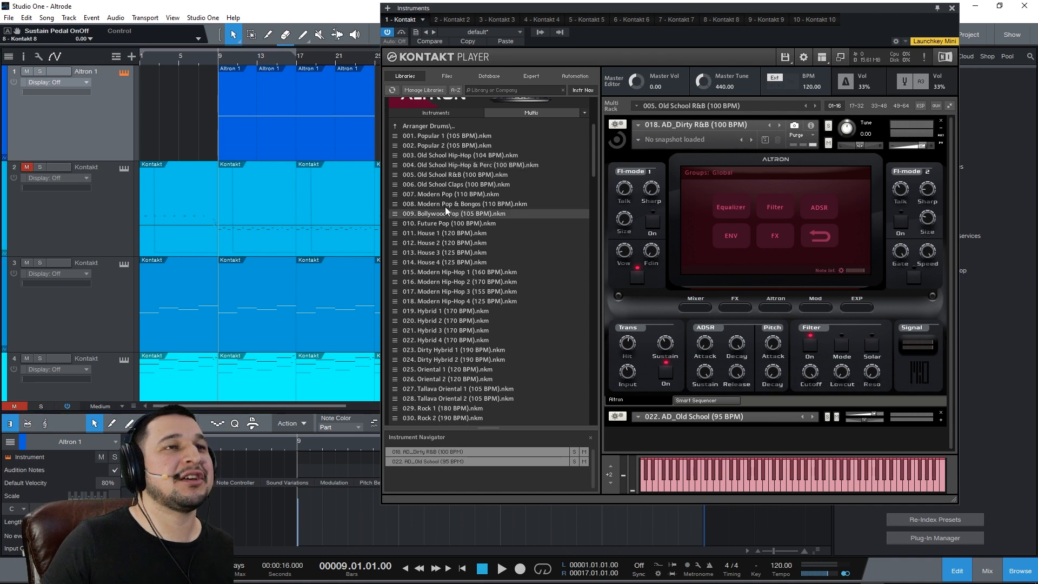
pyautogui.scroll(-4, 453, 209)
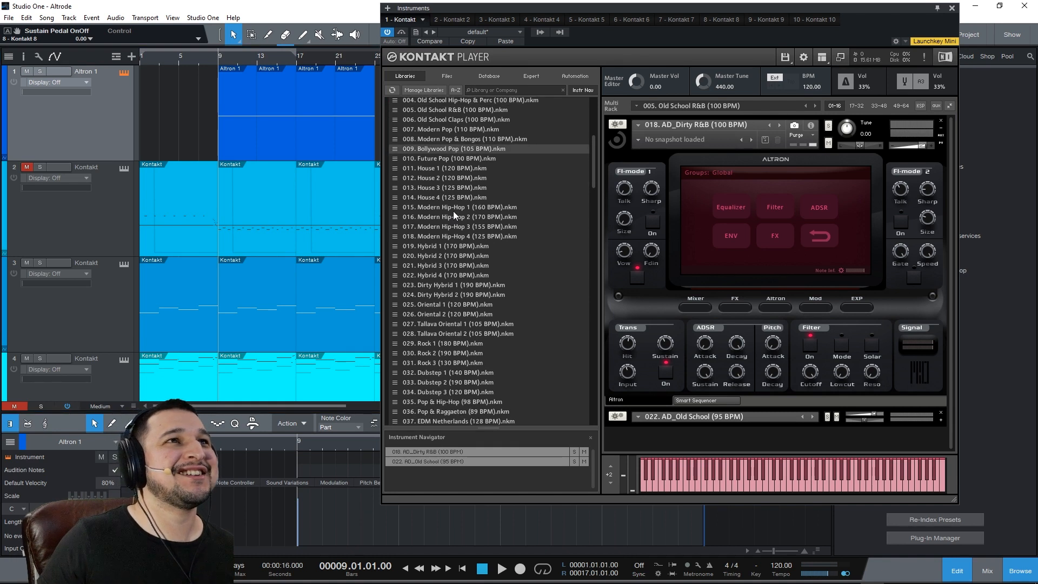
pyautogui.scroll(-3, 478, 226)
pyautogui.scroll(-3, 468, 184)
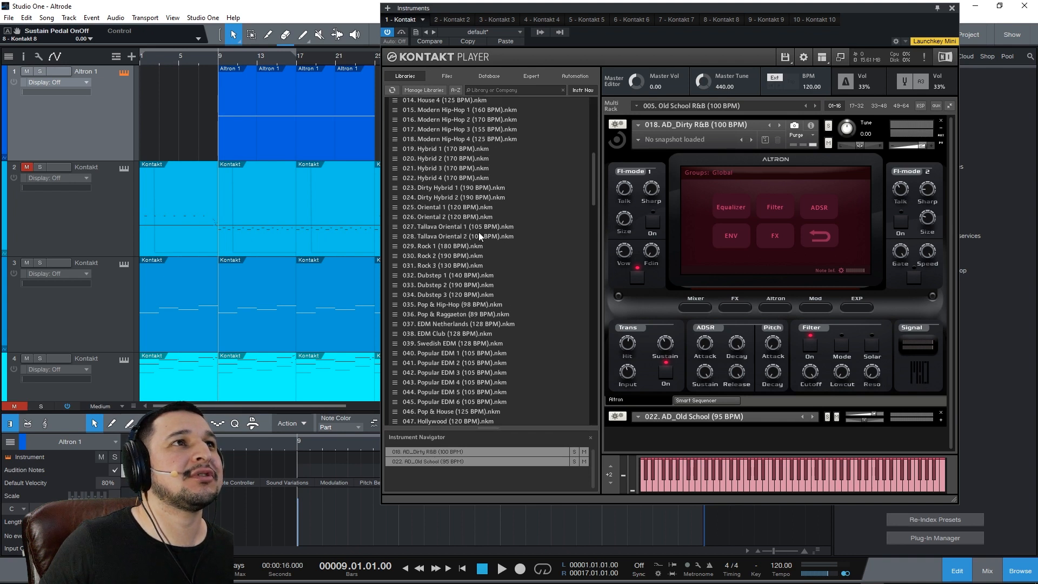
pyautogui.scroll(-2, 459, 262)
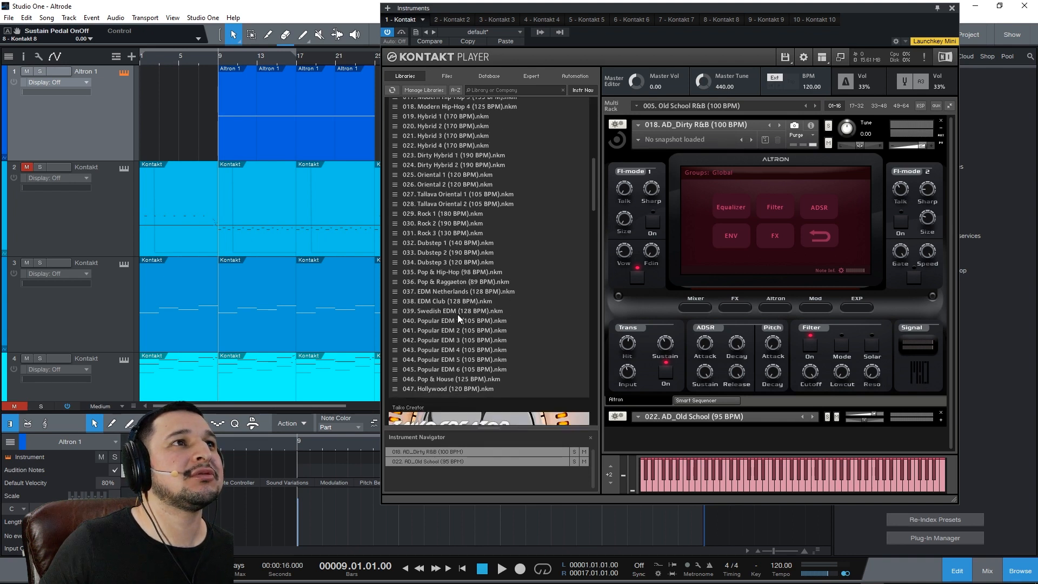
pyautogui.scroll(1, 443, 384)
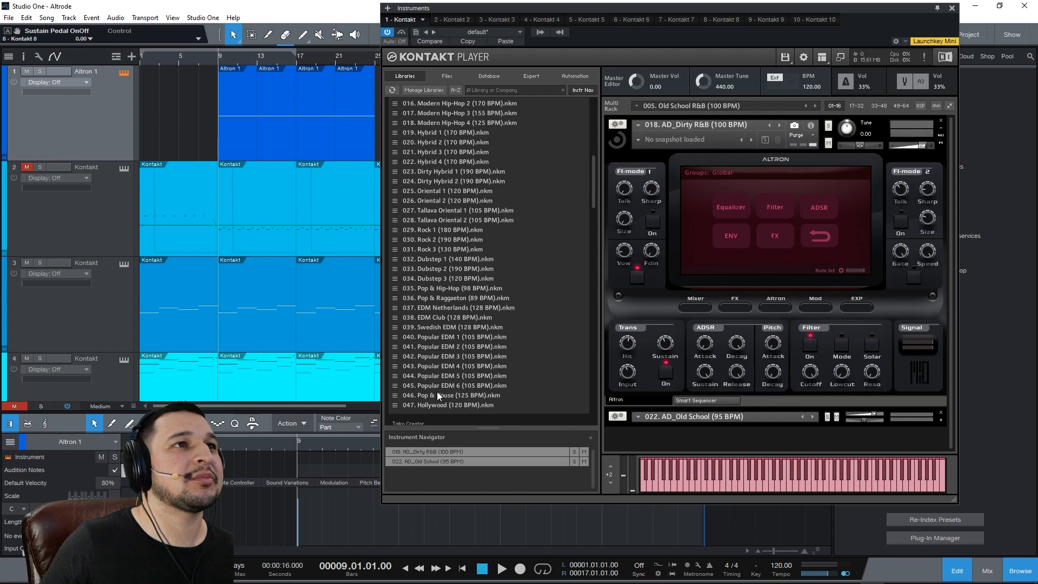
pyautogui.moveTo(451, 395); pyautogui.dragTo(750, 125)
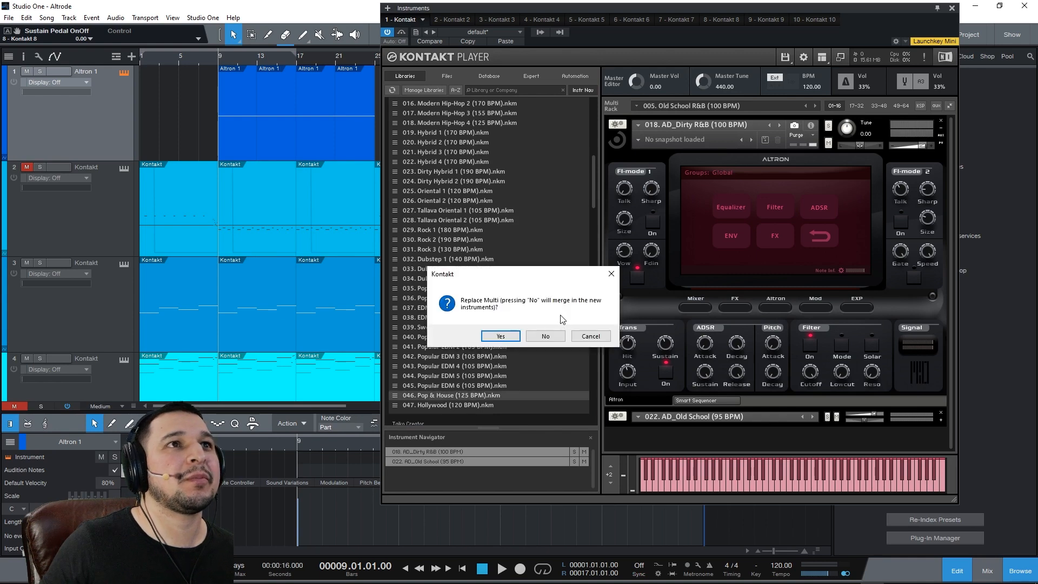
pyautogui.click(500, 336)
pyautogui.press('space')
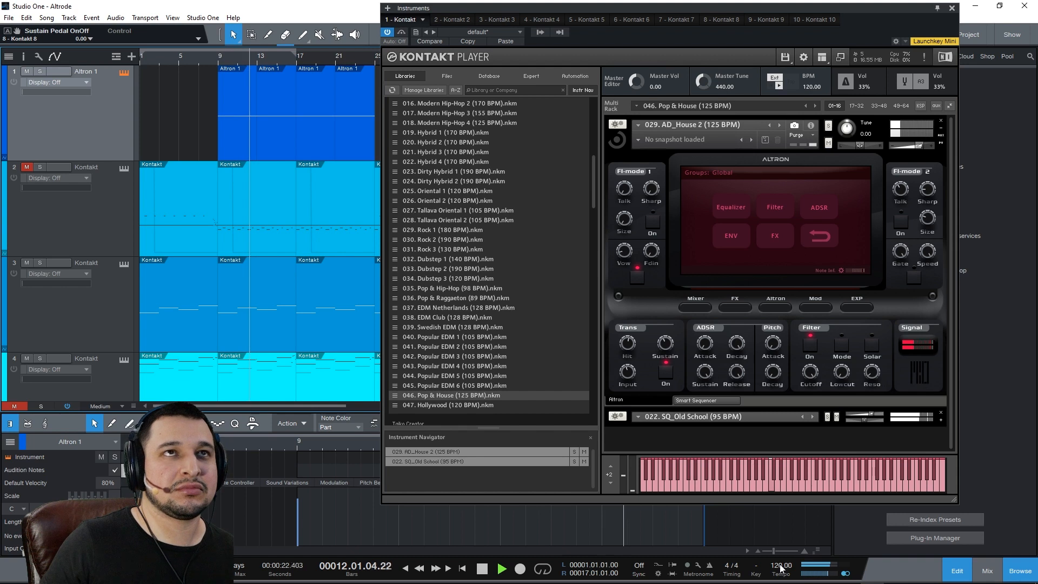
pyautogui.press('space')
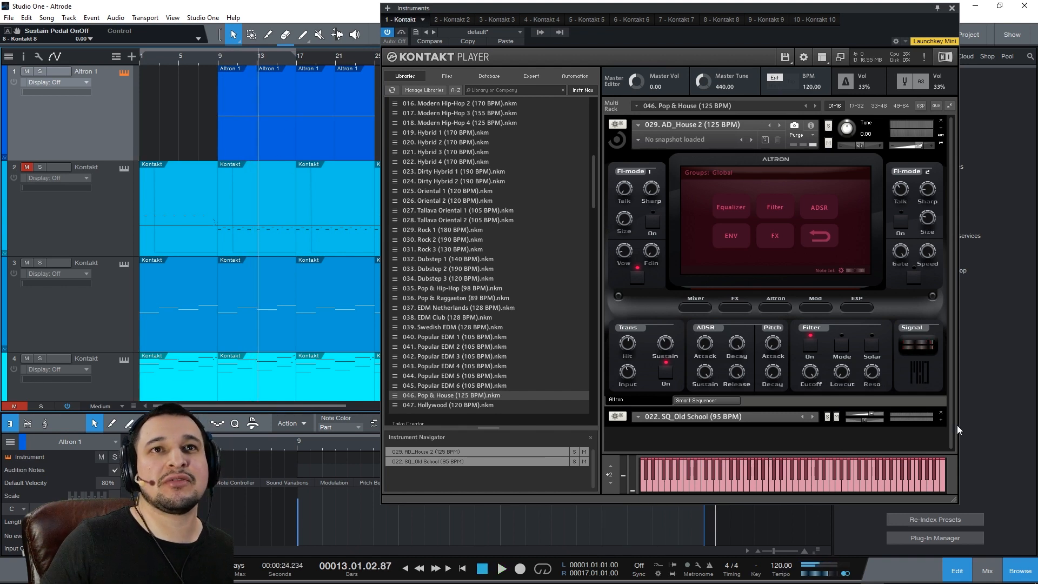
# Step: Expand the 022. SQ_Old School (95 BPM) instrument and move it above 029. AD_House 2, with its Smart Sequencer showing
pyautogui.click(942, 421)
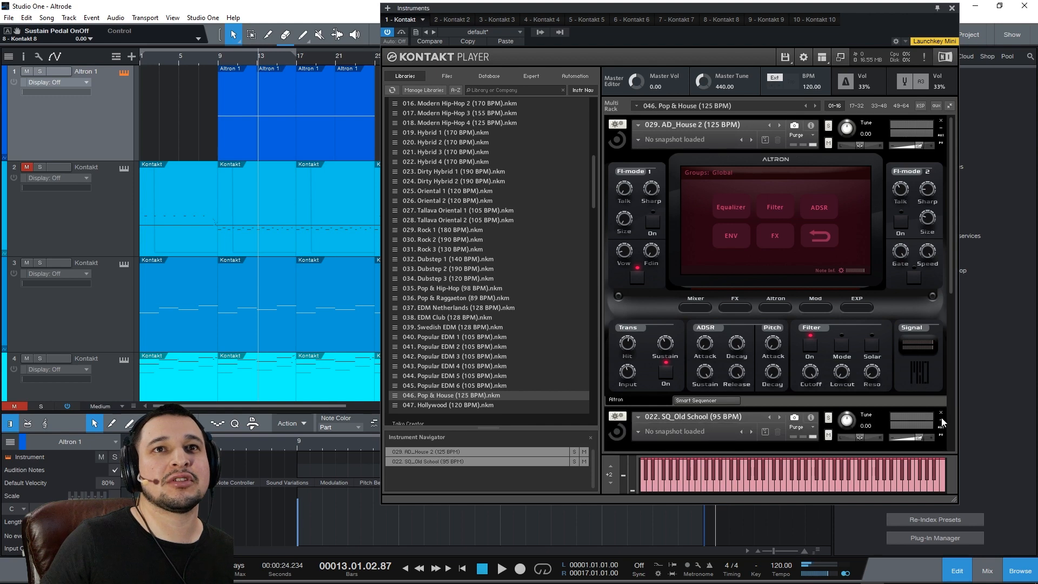
pyautogui.moveTo(947, 307); pyautogui.dragTo(941, 412)
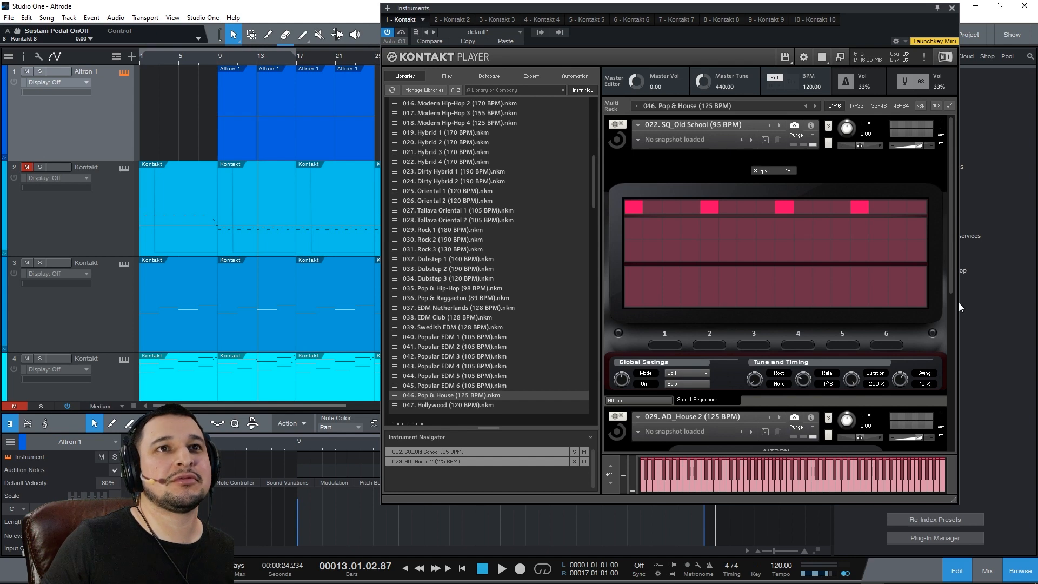
# Step: Open the Smart Sequencer of 029. AD_House 2 (125 BPM) and play the song from bar 9
pyautogui.scroll(-5, 951, 258)
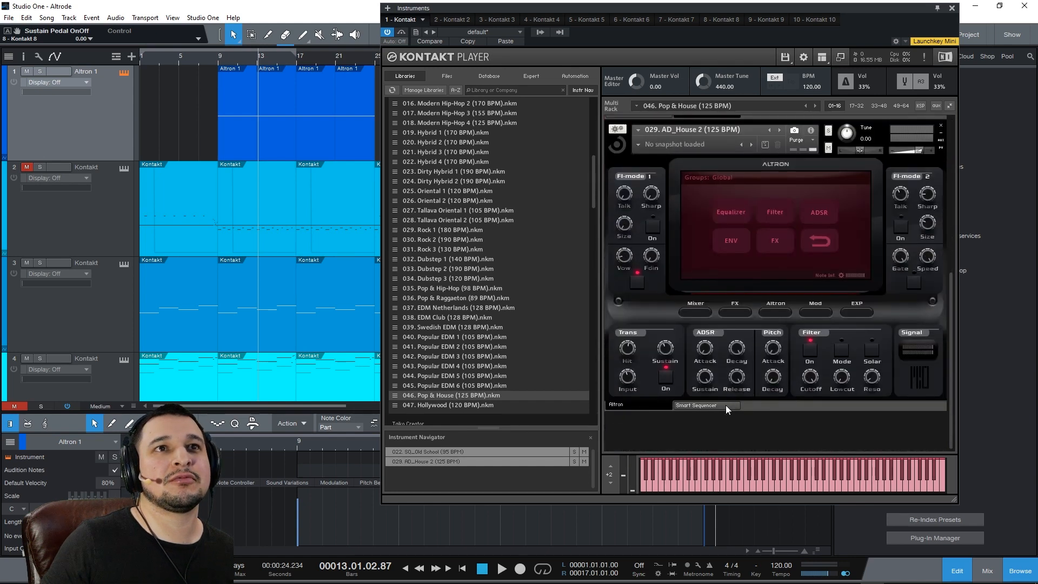
pyautogui.click(718, 406)
pyautogui.click(217, 59)
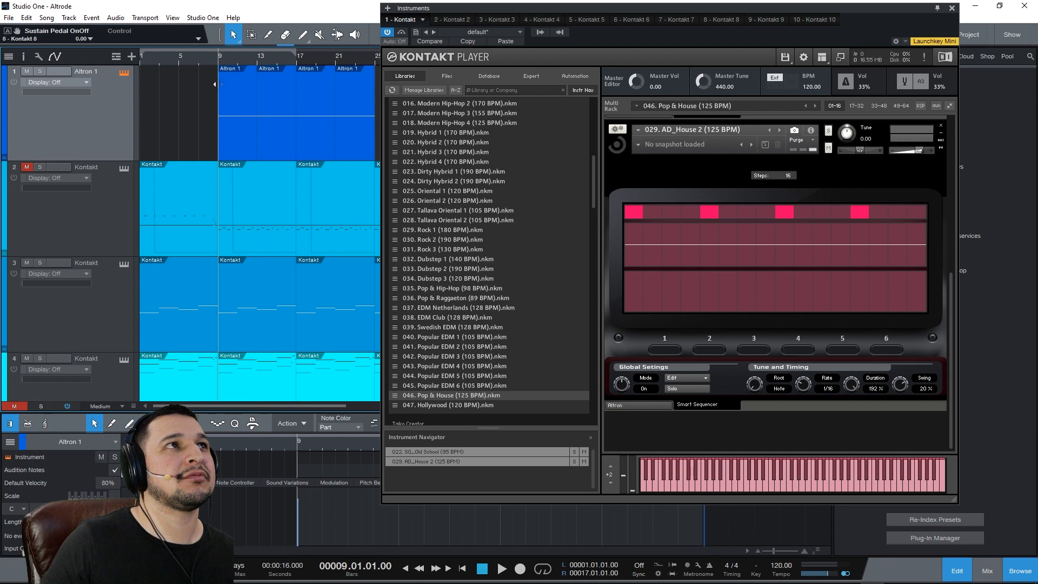
pyautogui.press('space')
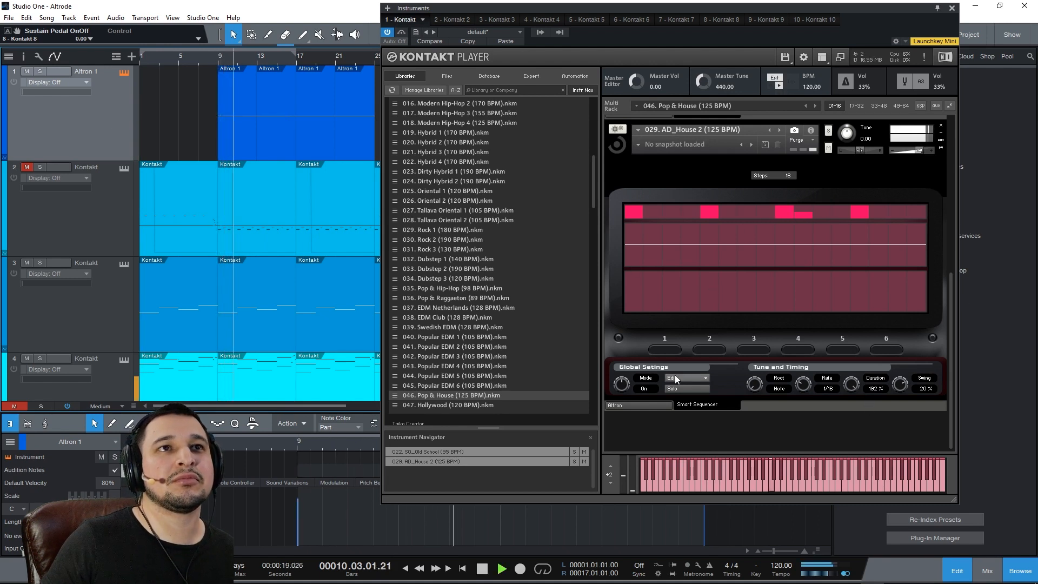
# Step: Compare the step patterns of lanes 1, 2 and 3 in the Smart Sequencer of 029. AD_House 2 during playback
pyautogui.click(659, 351)
pyautogui.click(702, 352)
pyautogui.click(674, 346)
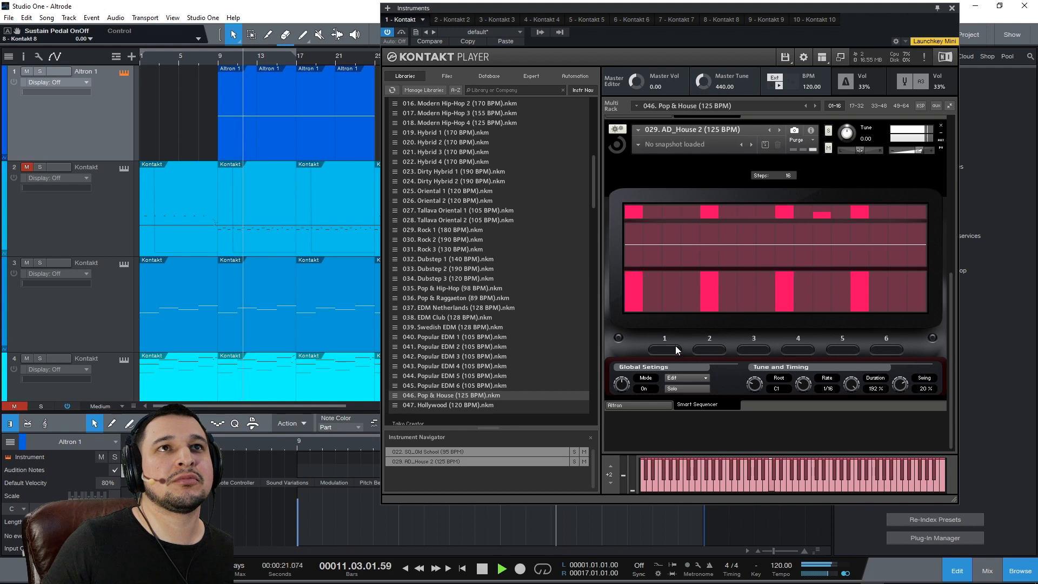
pyautogui.click(711, 347)
pyautogui.click(759, 348)
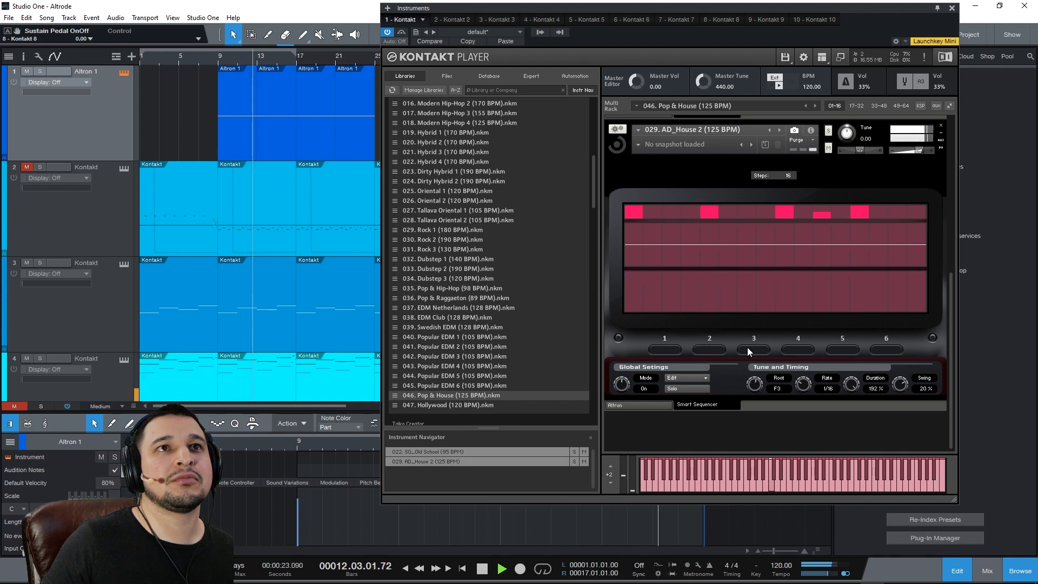
# Step: Clear all steps of lane 1 in the Smart Sequencer of 029. AD_House 2
pyautogui.click(664, 351)
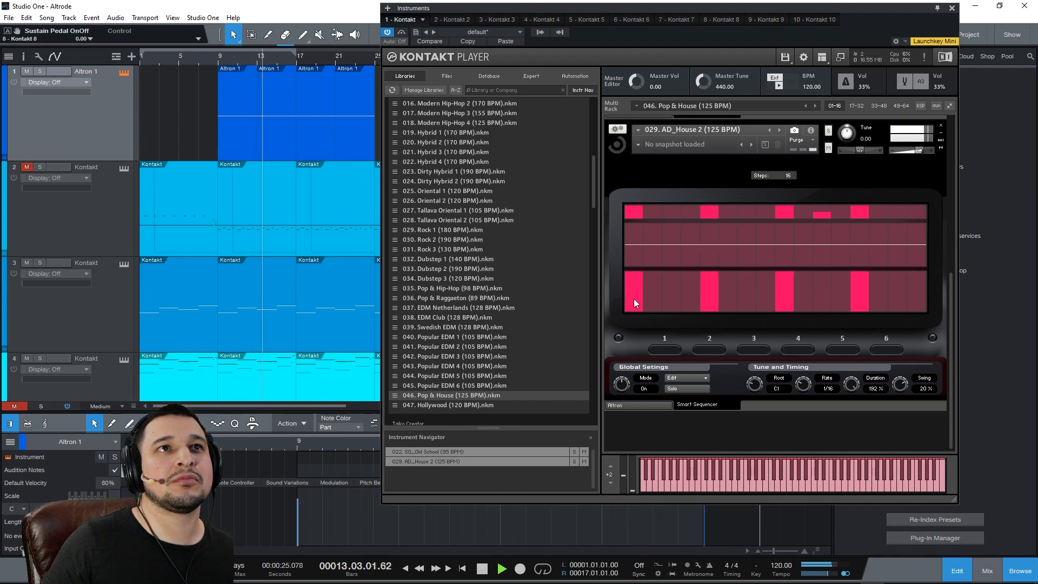
pyautogui.moveTo(708, 277); pyautogui.dragTo(712, 326)
pyautogui.moveTo(783, 289); pyautogui.dragTo(788, 332)
pyautogui.moveTo(858, 295); pyautogui.dragTo(864, 339)
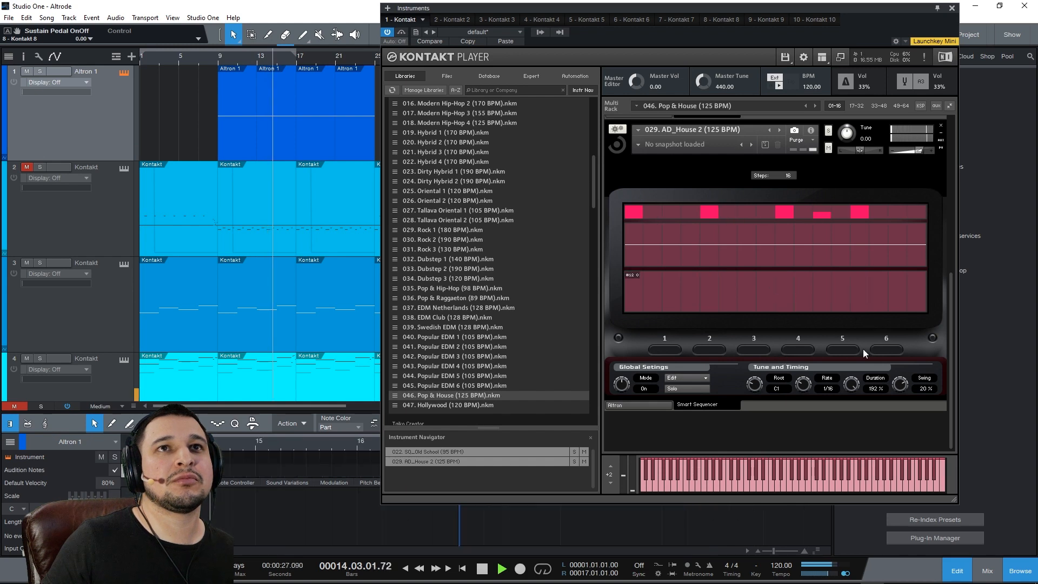
# Step: Clear every step except the 15th from lane 2 in the Smart Sequencer of 022. SQ_Old School
pyautogui.moveTo(952, 332); pyautogui.dragTo(981, 174)
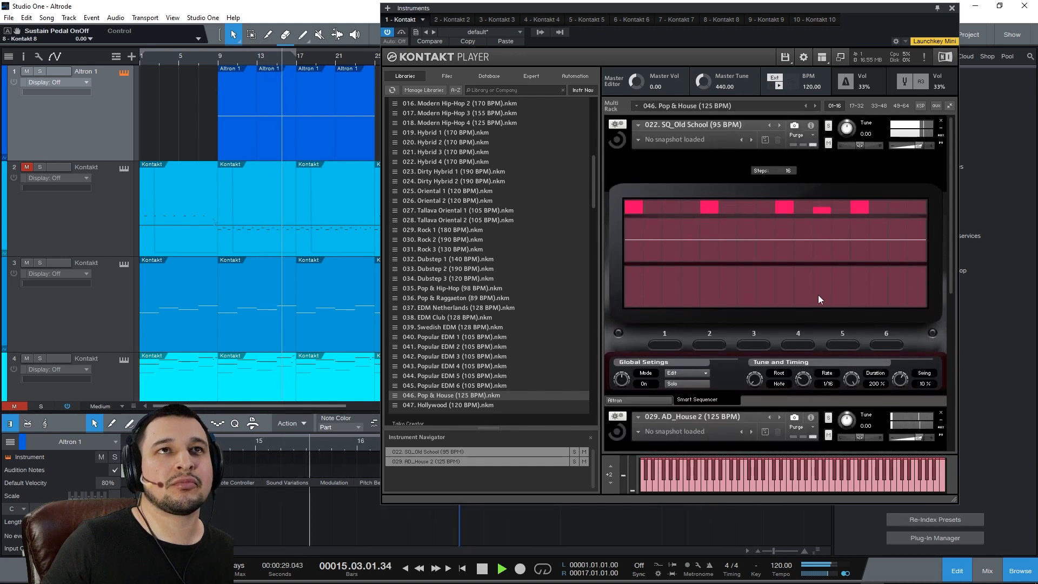
pyautogui.click(672, 340)
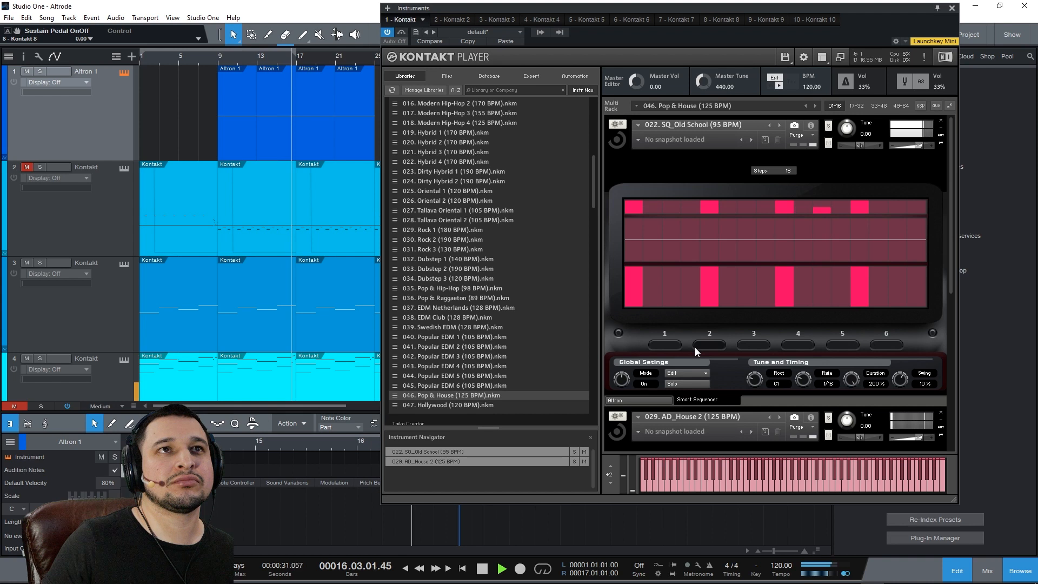
pyautogui.click(694, 348)
pyautogui.moveTo(687, 287); pyautogui.dragTo(692, 328)
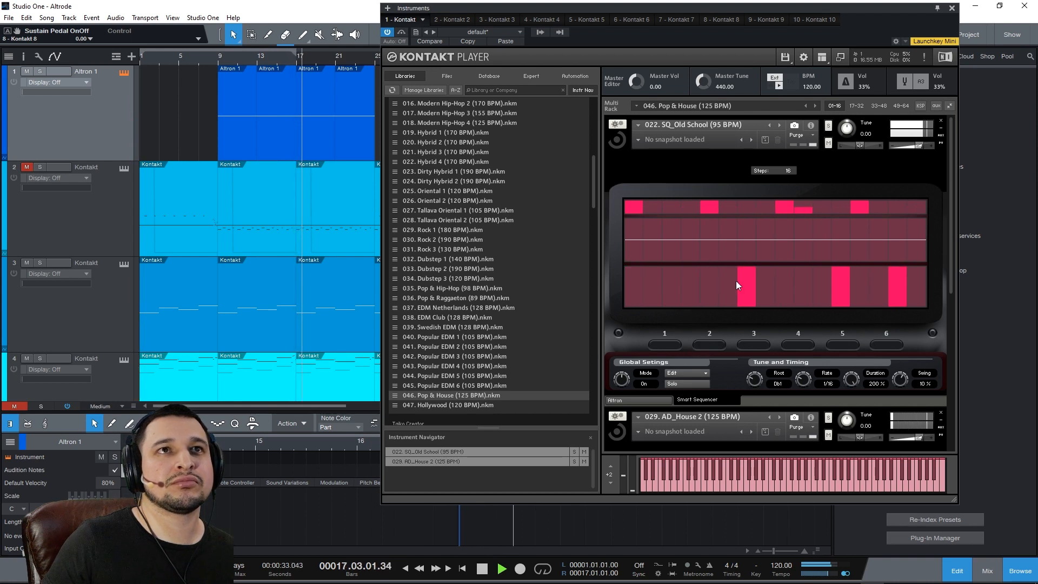
pyautogui.moveTo(741, 281); pyautogui.dragTo(748, 326)
pyautogui.moveTo(840, 286); pyautogui.dragTo(845, 307)
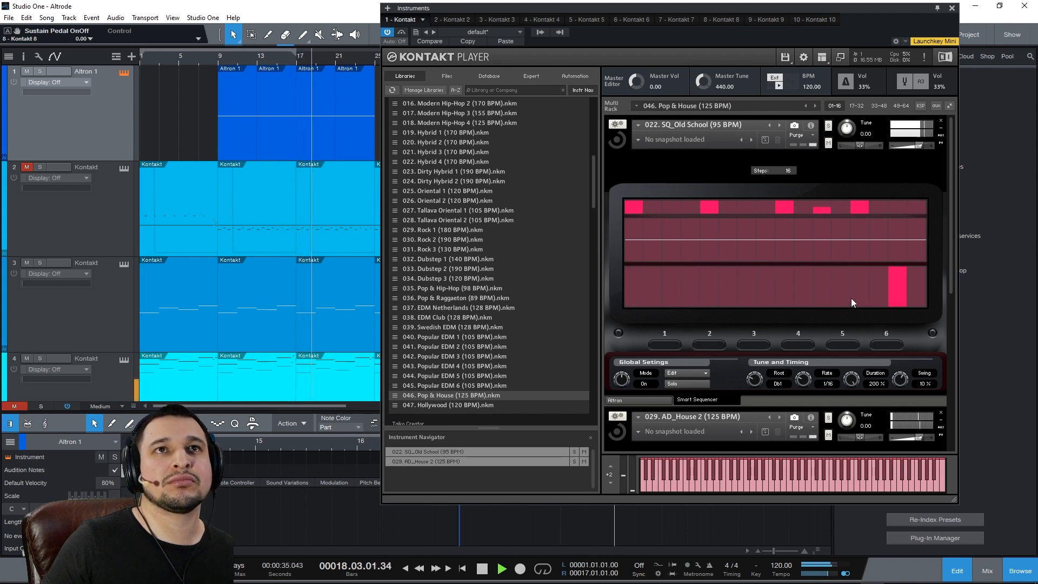
# Step: Stop playback, set the song tempo to 138 BPM and place the playhead at bar 9
pyautogui.moveTo(951, 273); pyautogui.dragTo(925, 390)
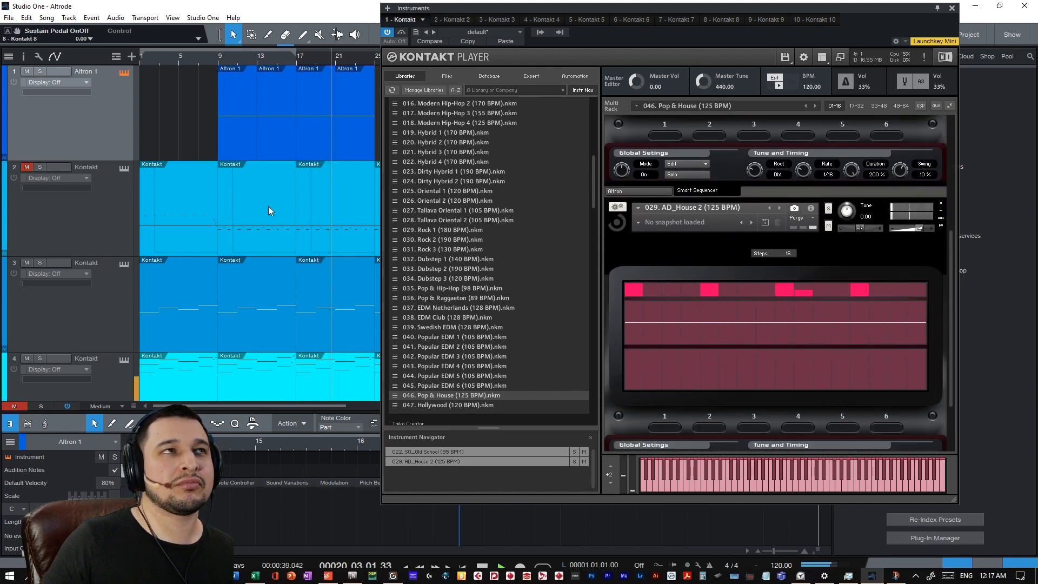
pyautogui.press('space')
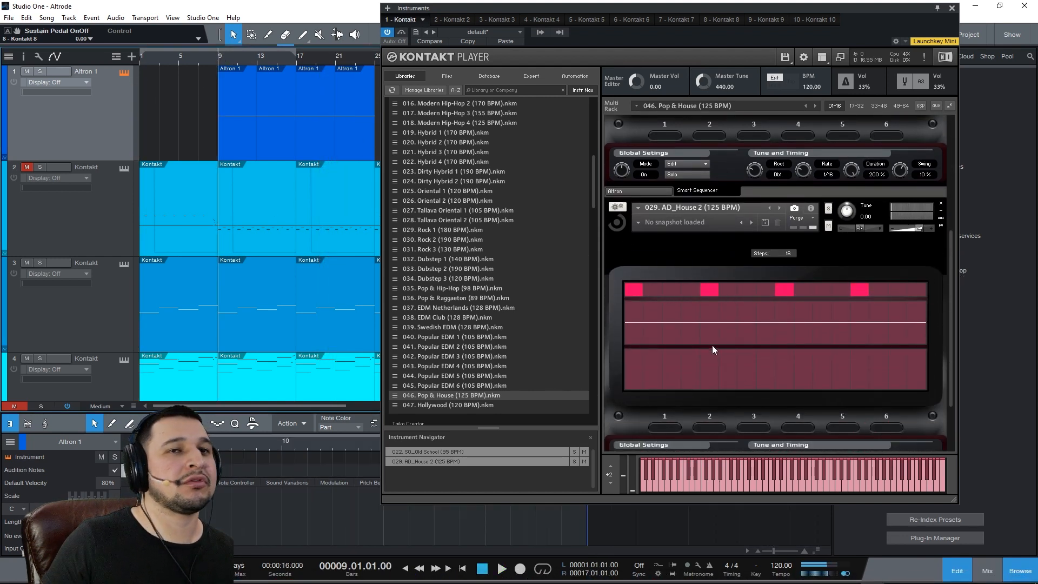
pyautogui.moveTo(781, 565); pyautogui.dragTo(782, 550)
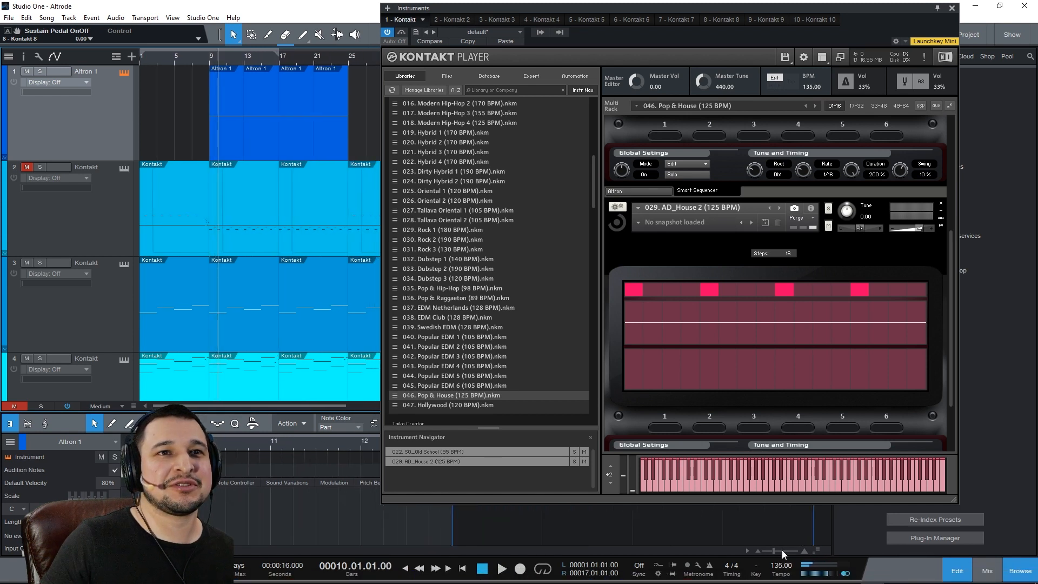
pyautogui.scroll(1, 781, 564)
pyautogui.scroll(1, 780, 566)
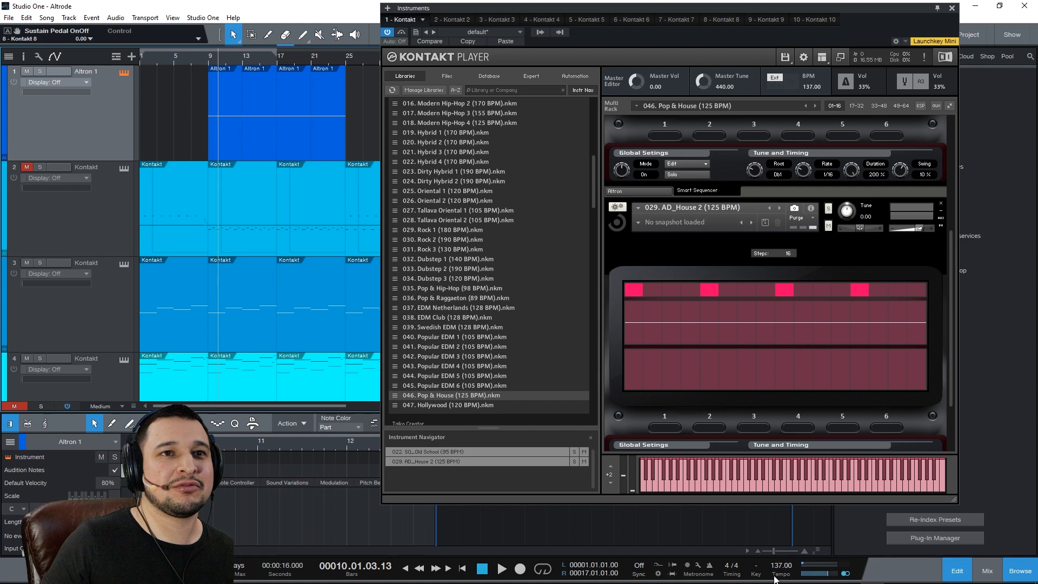
pyautogui.scroll(1, 775, 571)
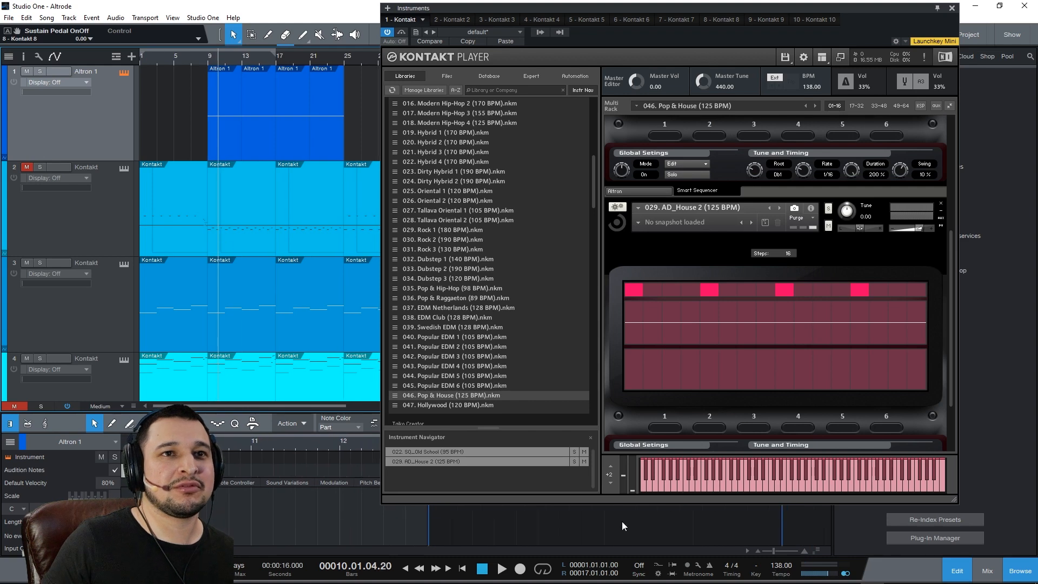
pyautogui.click(210, 57)
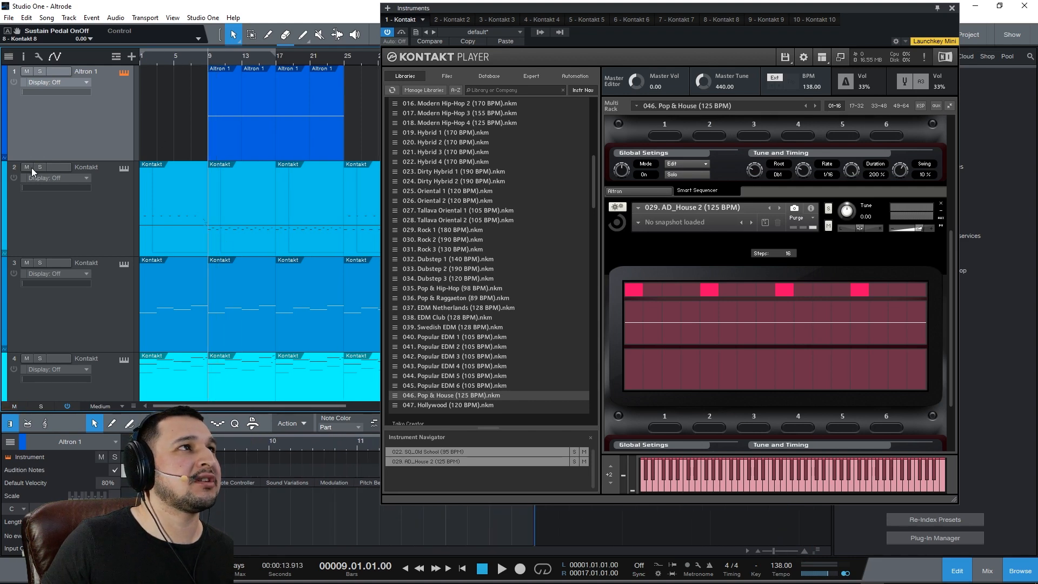
# Step: Play the song from bar 9 with track 2 muted and the Altron 1 instrument shown, and return the playhead to bar 9
pyautogui.click(28, 168)
pyautogui.press('space')
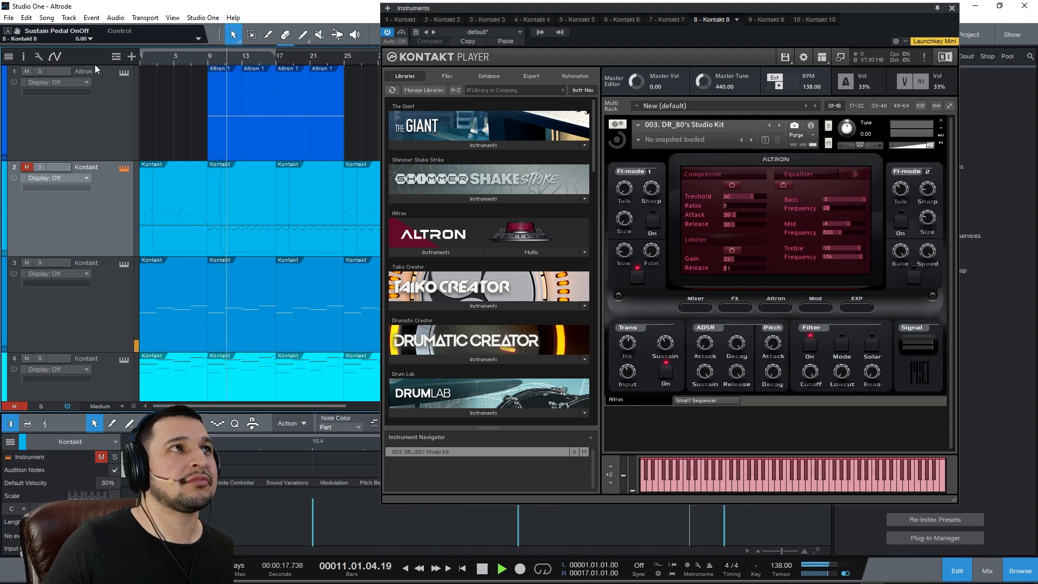
pyautogui.click(110, 89)
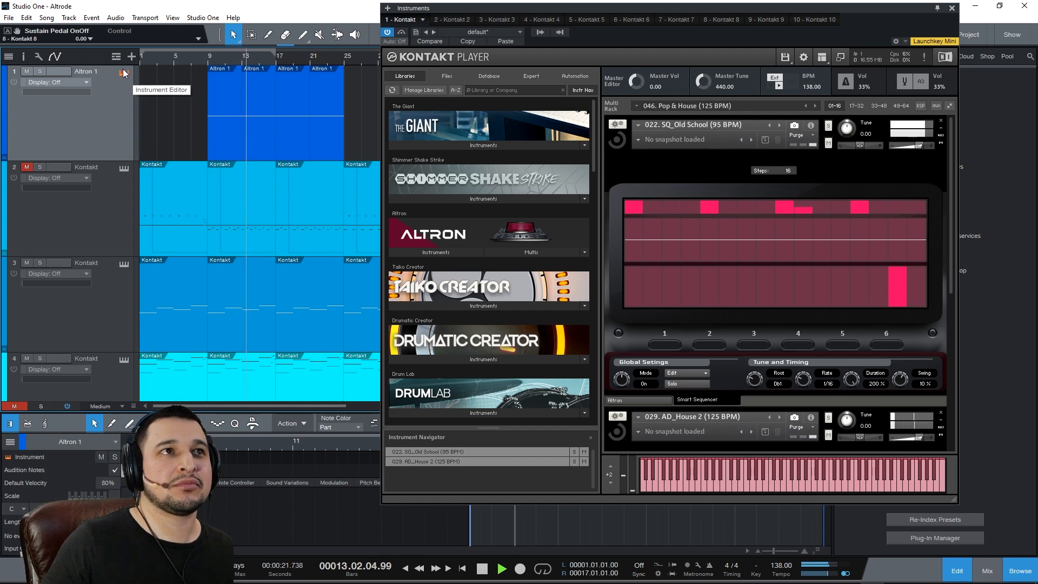
pyautogui.scroll(-3, 228, 216)
pyautogui.scroll(3, 228, 215)
pyautogui.scroll(-3, 223, 208)
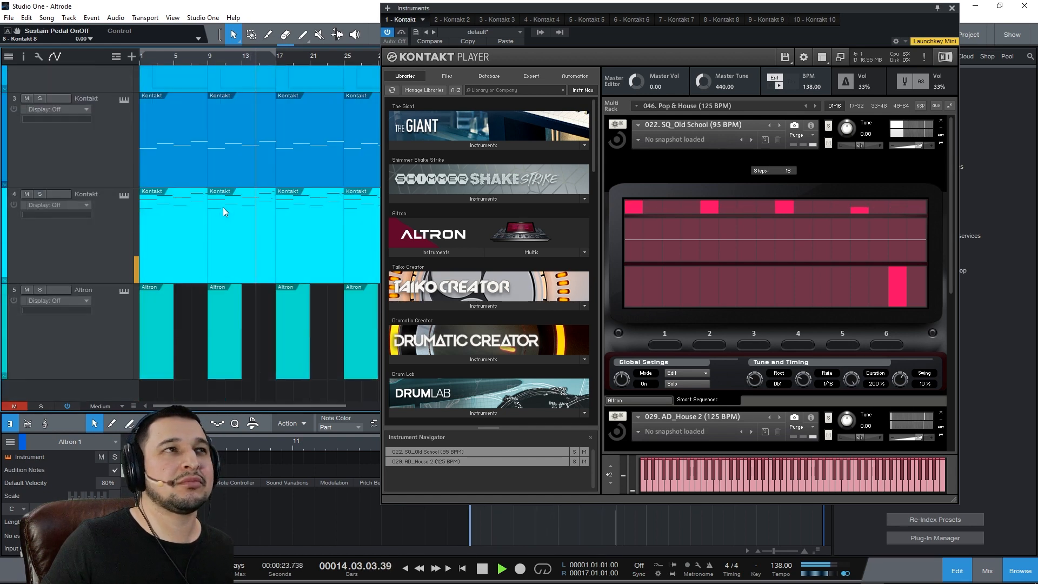
pyautogui.press('space')
pyautogui.click(210, 62)
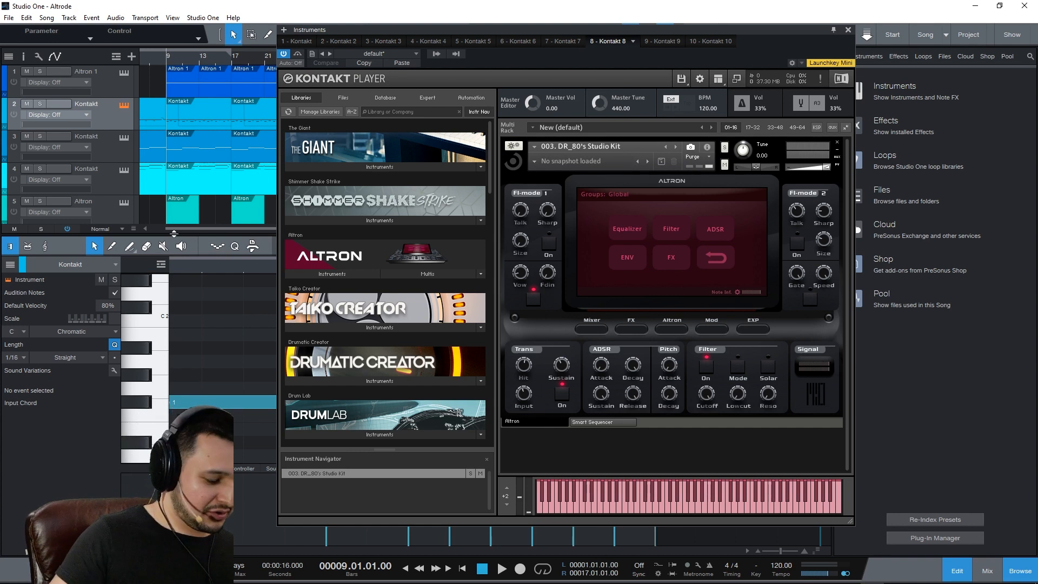
# Step: Hide the note editor and the Kontakt window, and zoom the arrangement in with the playhead at bar 9
pyautogui.press('F2')
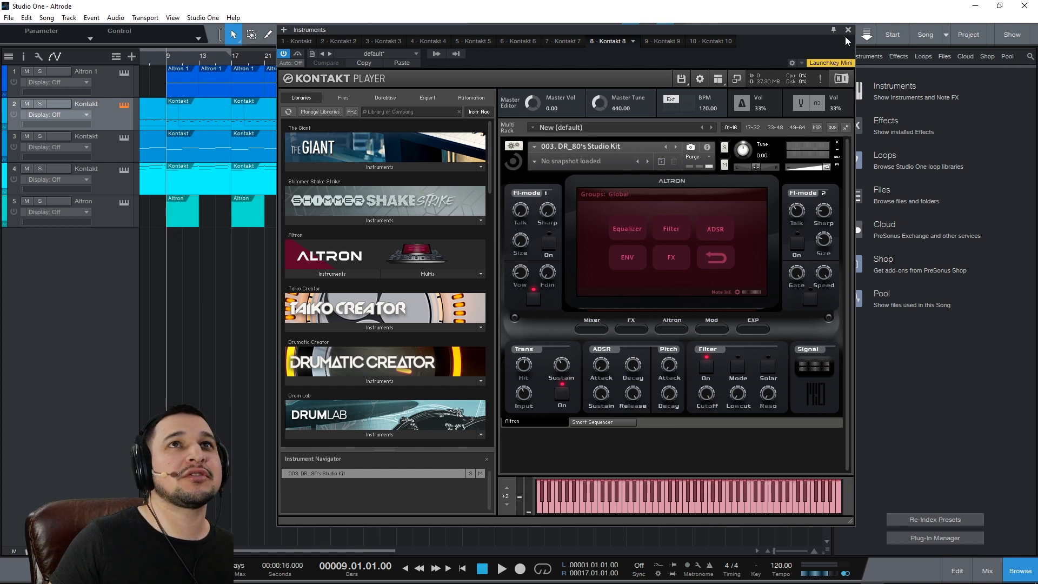
pyautogui.press('space')
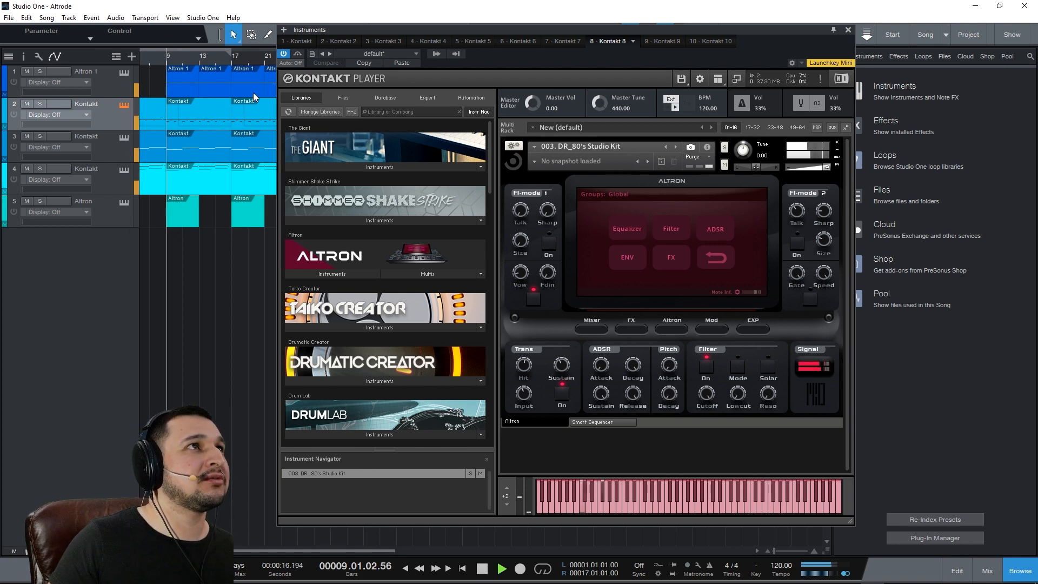
pyautogui.click(848, 30)
pyautogui.press('space')
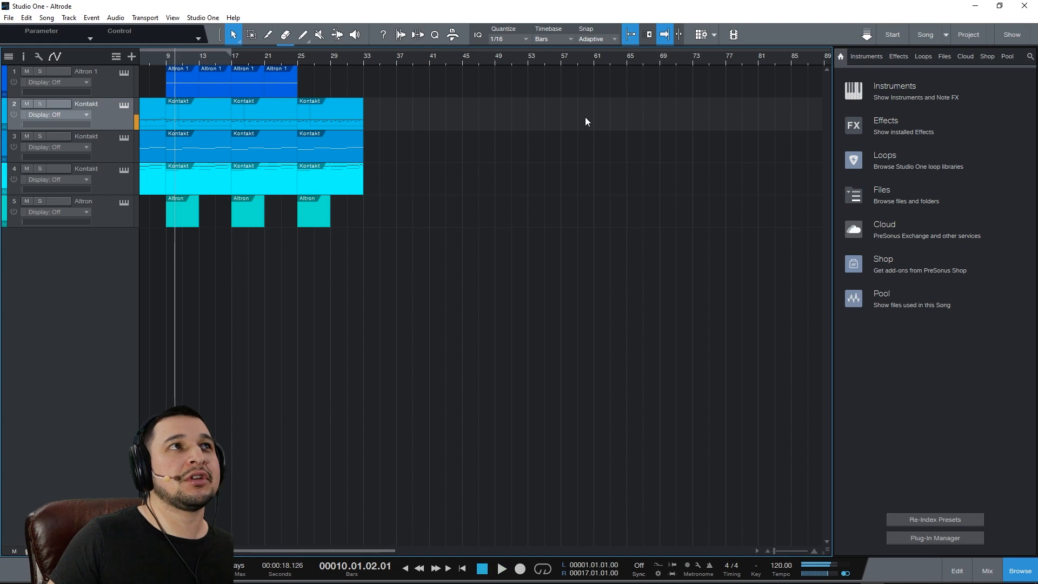
pyautogui.moveTo(152, 61); pyautogui.dragTo(174, 93)
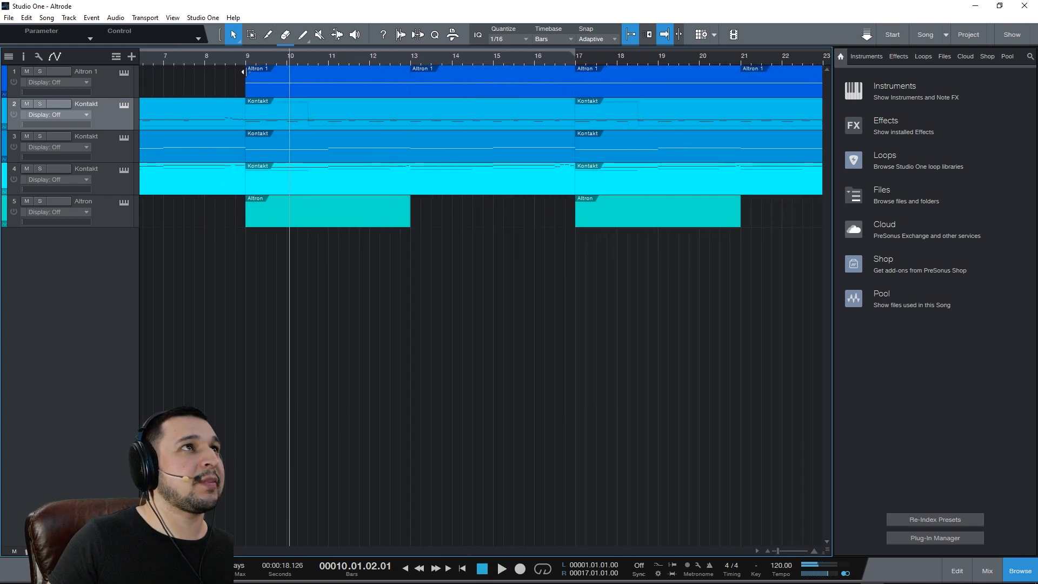
pyautogui.click(247, 61)
# Step: Solo Kontakt track 2, open its 003. DR_80's Studio Kit instrument and play the part from bar 9
pyautogui.click(40, 103)
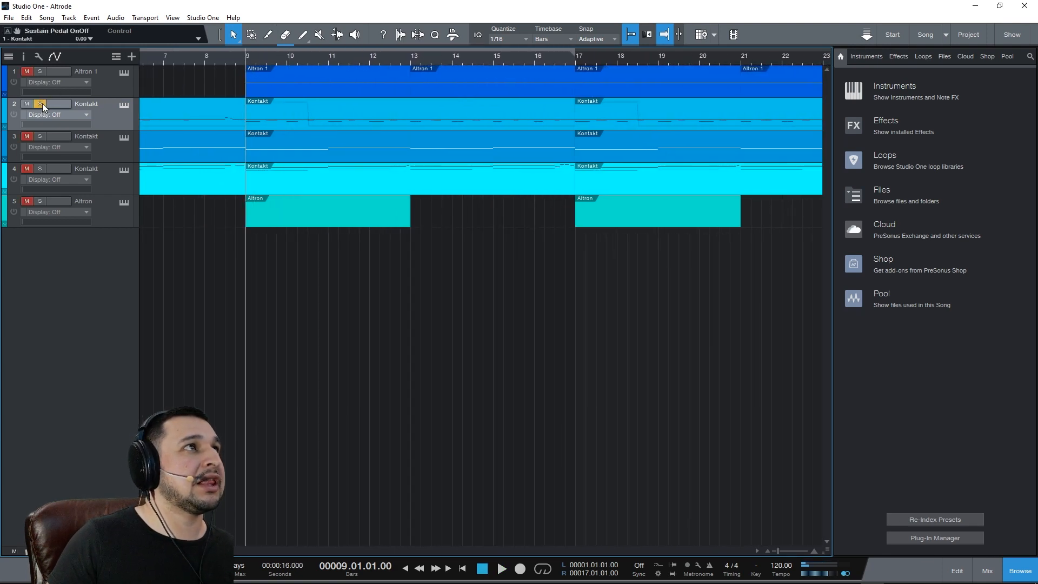
pyautogui.click(124, 105)
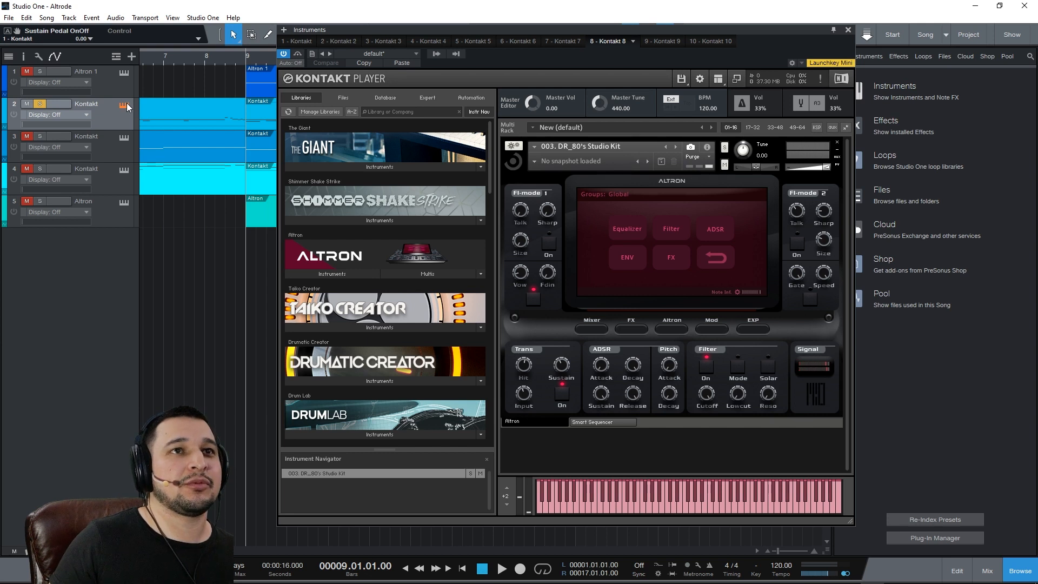
pyautogui.press('space')
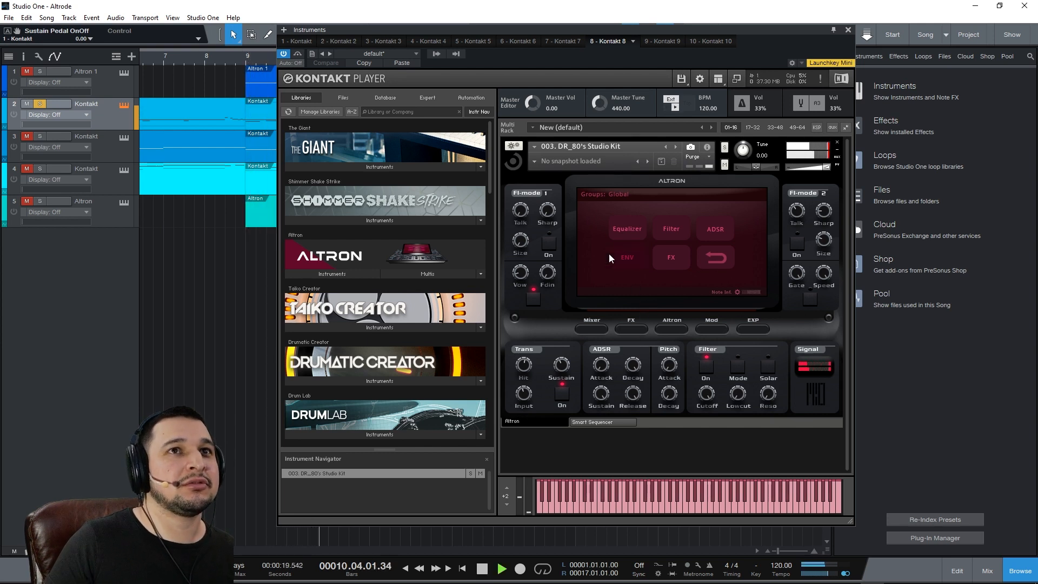
pyautogui.press('space')
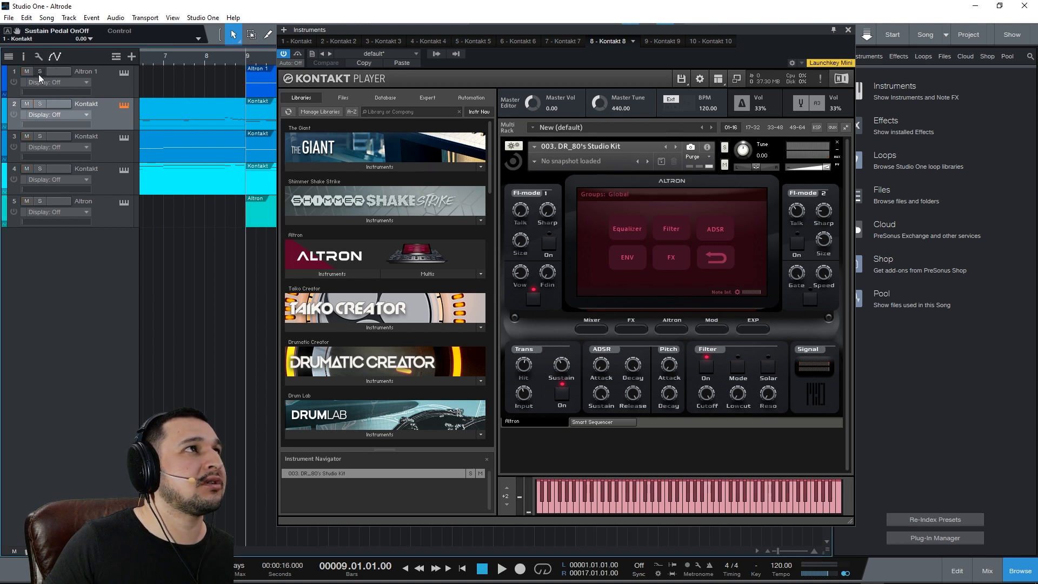
# Step: Play from bar 9 with Altron 1 soloed, switching the solo of Kontakt track 2 on and off to compare
pyautogui.press('space')
pyautogui.click(39, 104)
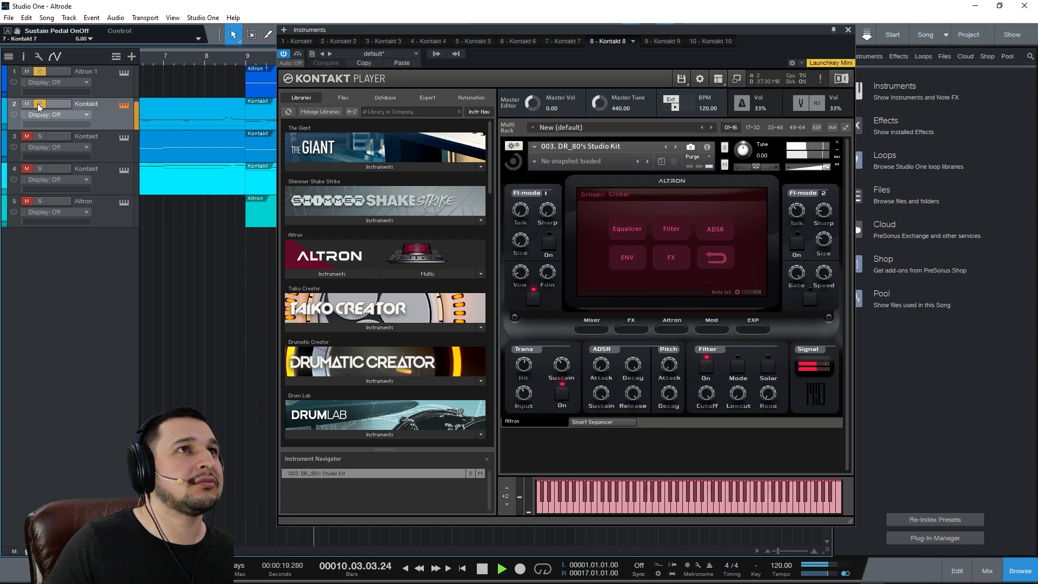
pyautogui.click(39, 104)
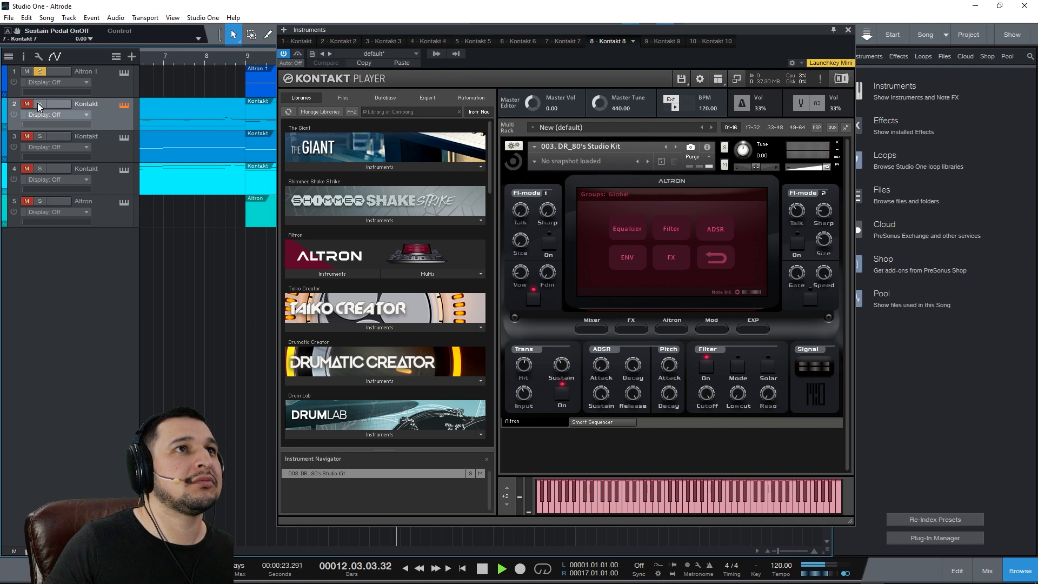
pyautogui.press('space')
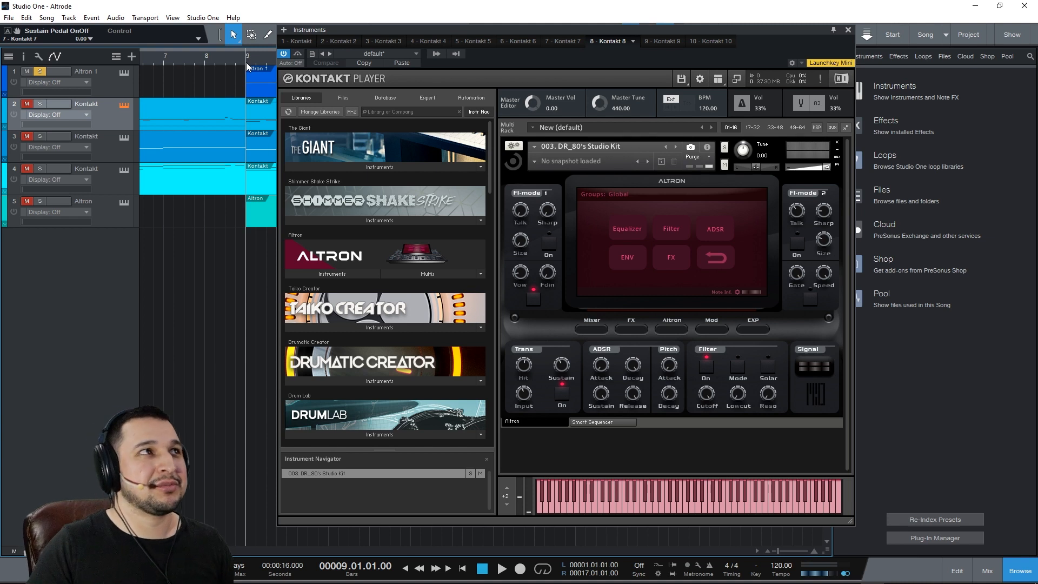
# Step: Solo Kontakt track 2 together with Altron 1 and audition the combined parts from bar 9
pyautogui.click(41, 104)
pyautogui.press('space')
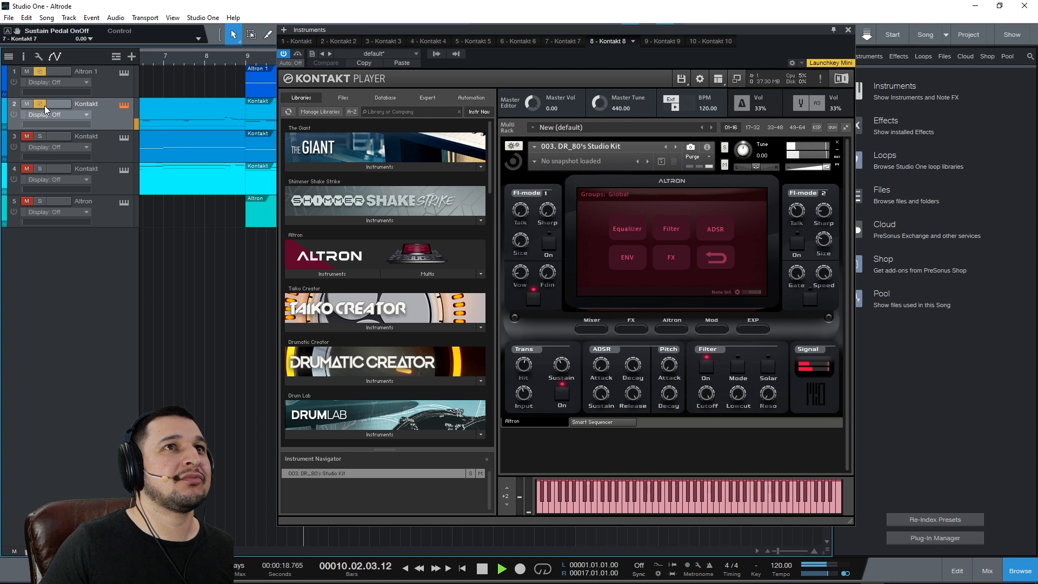
pyautogui.click(42, 105)
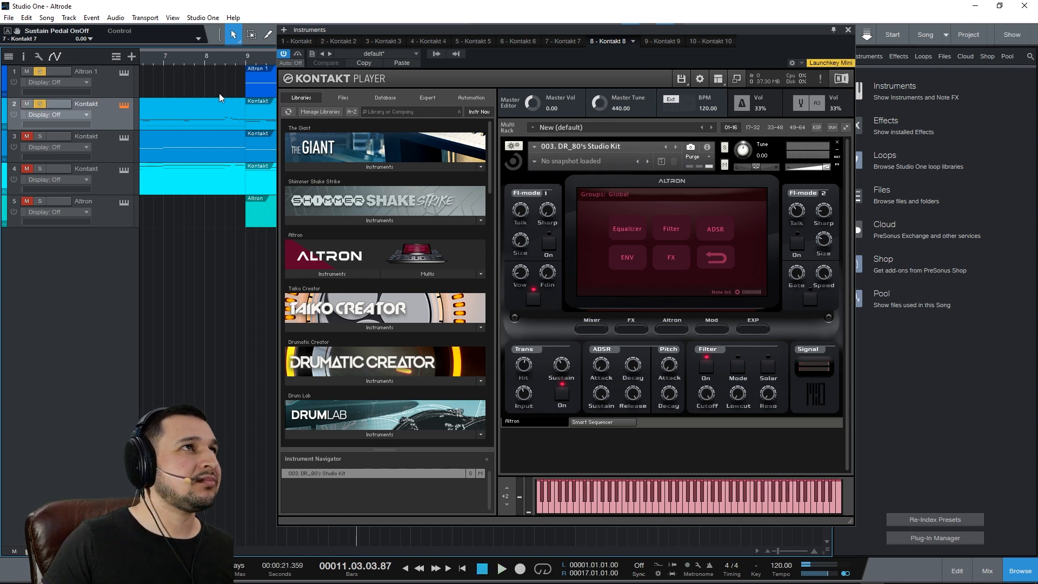
pyautogui.press('space')
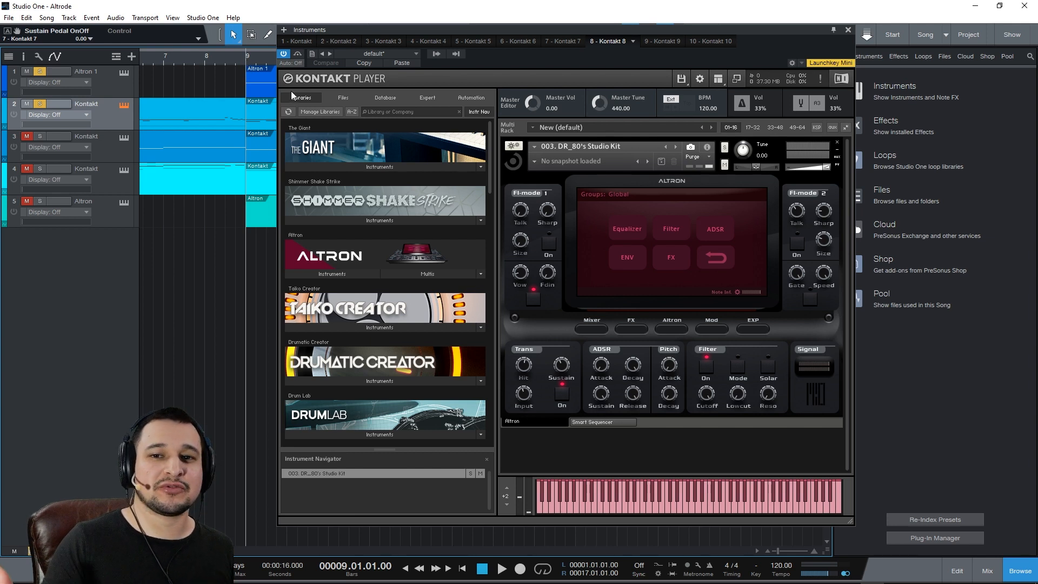
pyautogui.press('space')
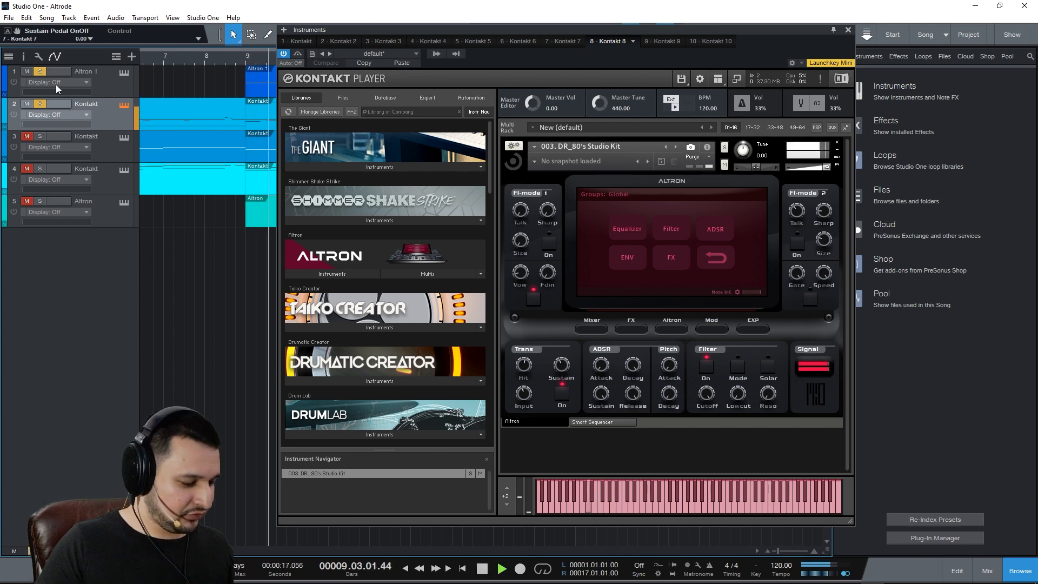
pyautogui.press('space')
# Step: Remove the solo from tracks 1 and 2, solo Kontakt track 3 and play it from bar 9
pyautogui.click(39, 103)
pyautogui.click(40, 71)
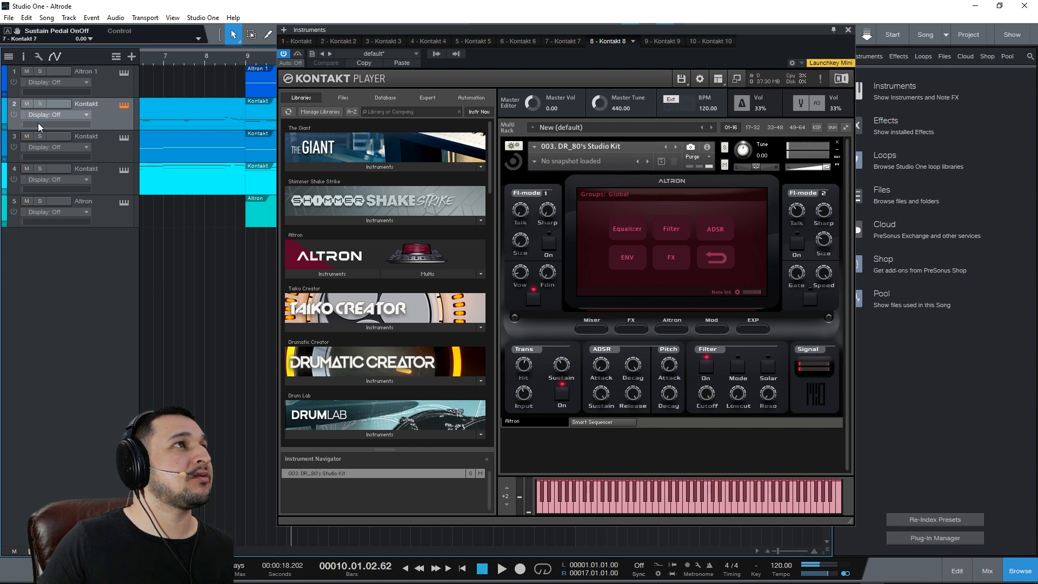
pyautogui.press('space')
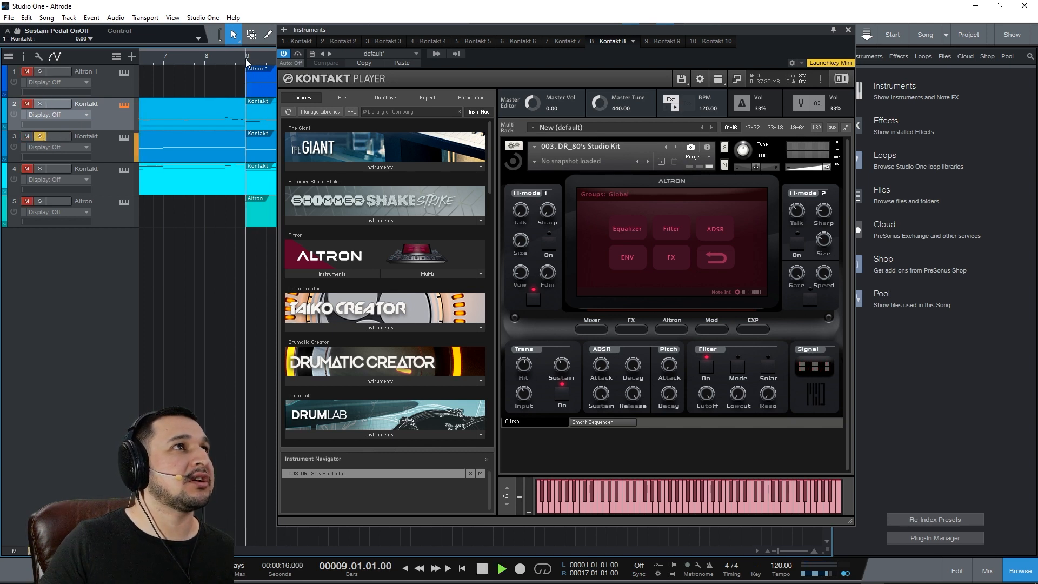
# Step: Close the current Kontakt window, open track 3's Kontakt 7 instrument, stop playback and show the main Altron page of 086. SM_Dark Bass Lead
pyautogui.click(848, 30)
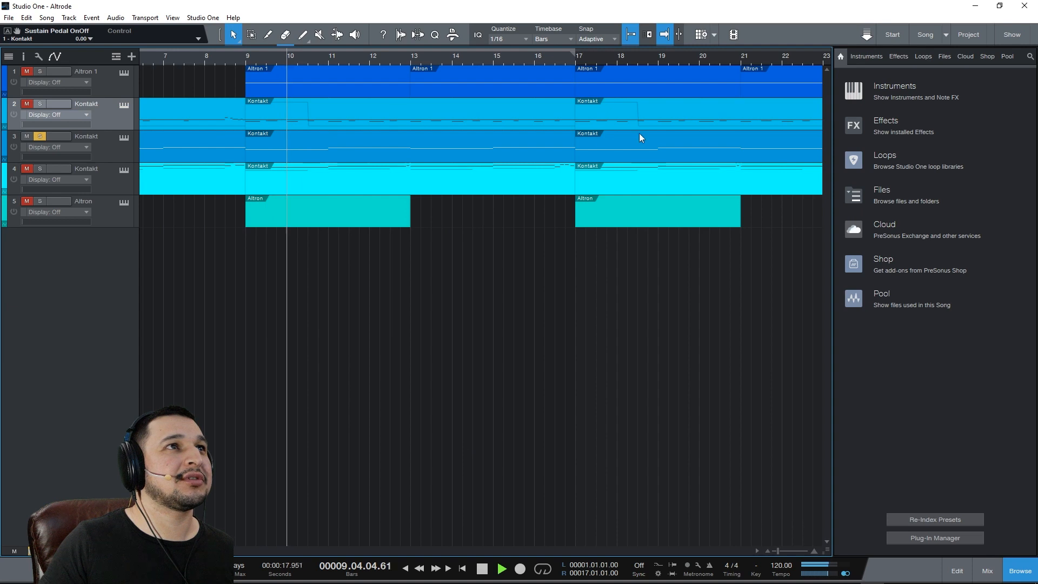
pyautogui.click(130, 137)
pyautogui.click(123, 138)
pyautogui.press('space')
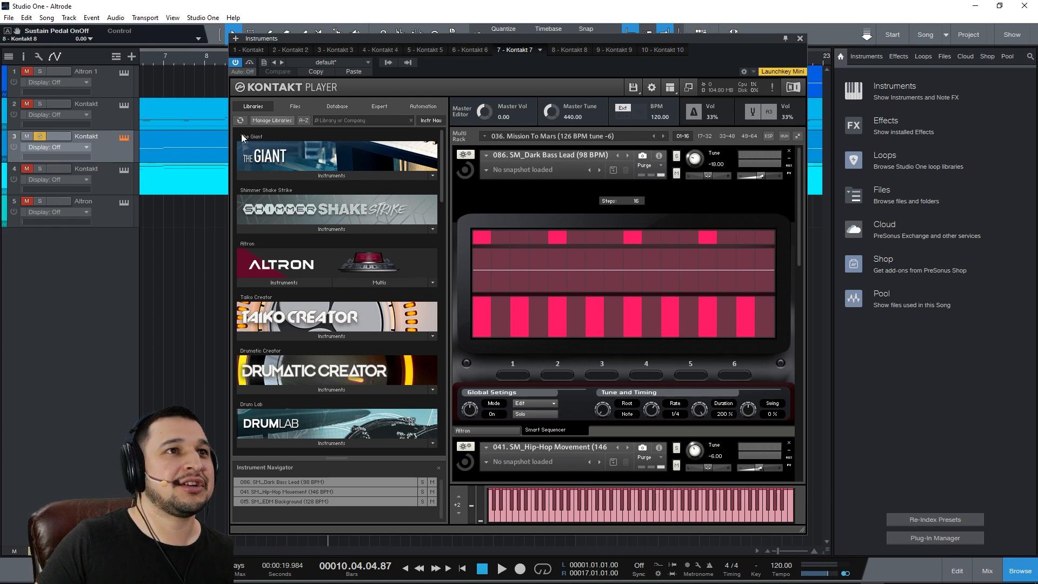
pyautogui.click(506, 431)
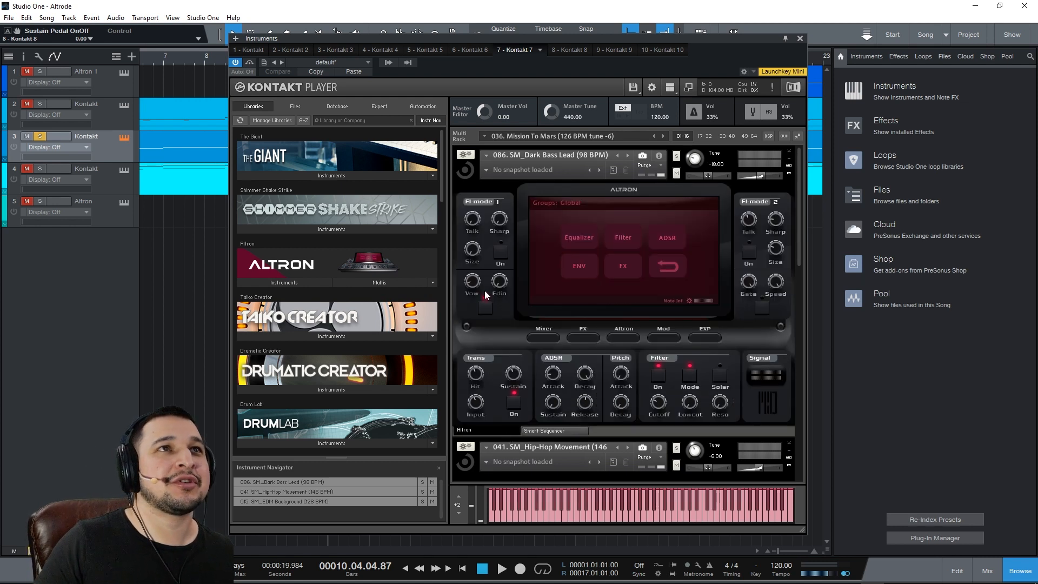
# Step: Browse the Altron library's multis in the Smart Sequencer Arranger folder through to 040. EDM Bounce
pyautogui.click(284, 282)
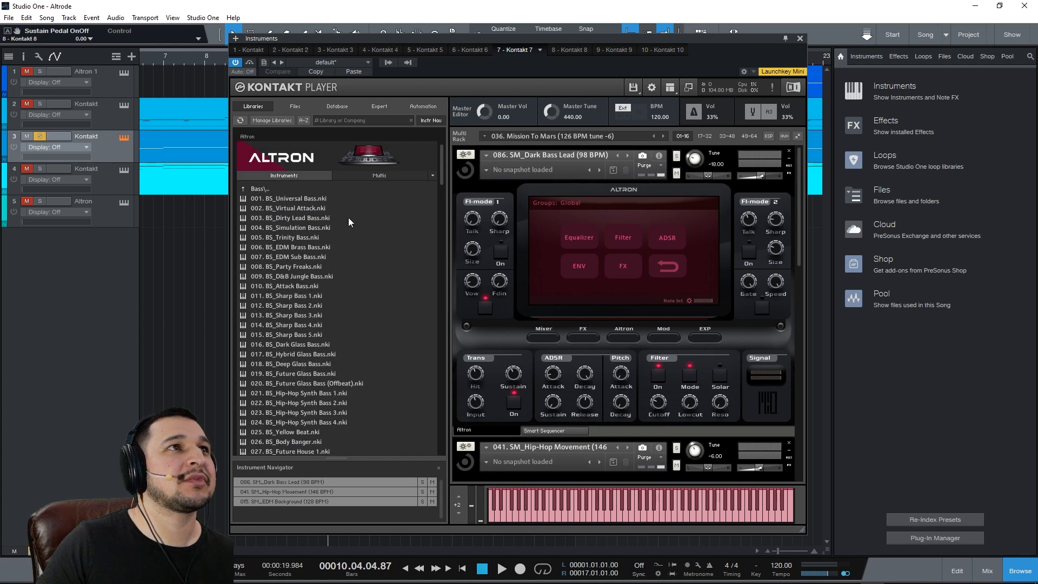
pyautogui.click(377, 175)
pyautogui.click(280, 190)
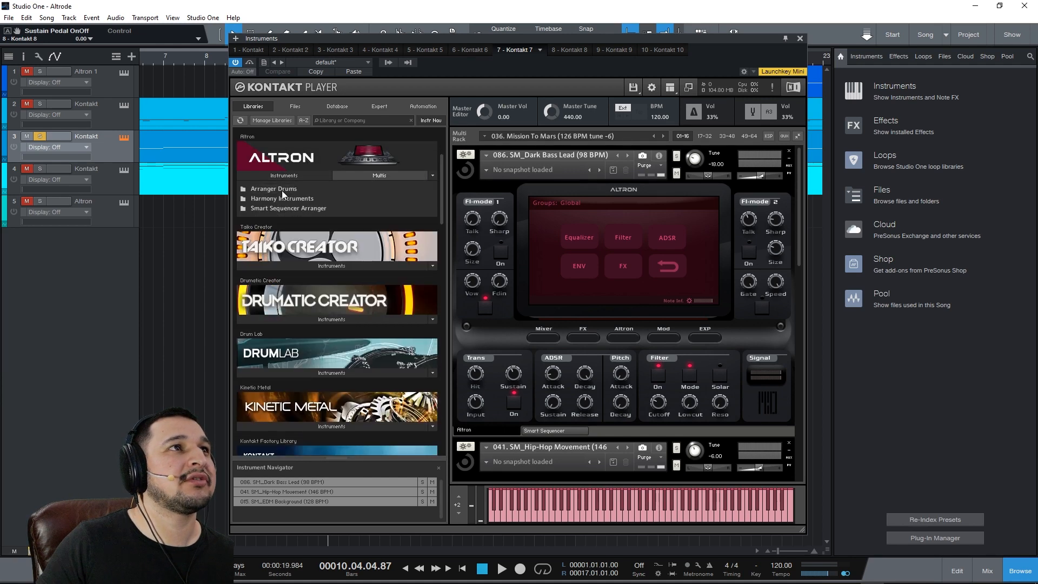
pyautogui.click(282, 211)
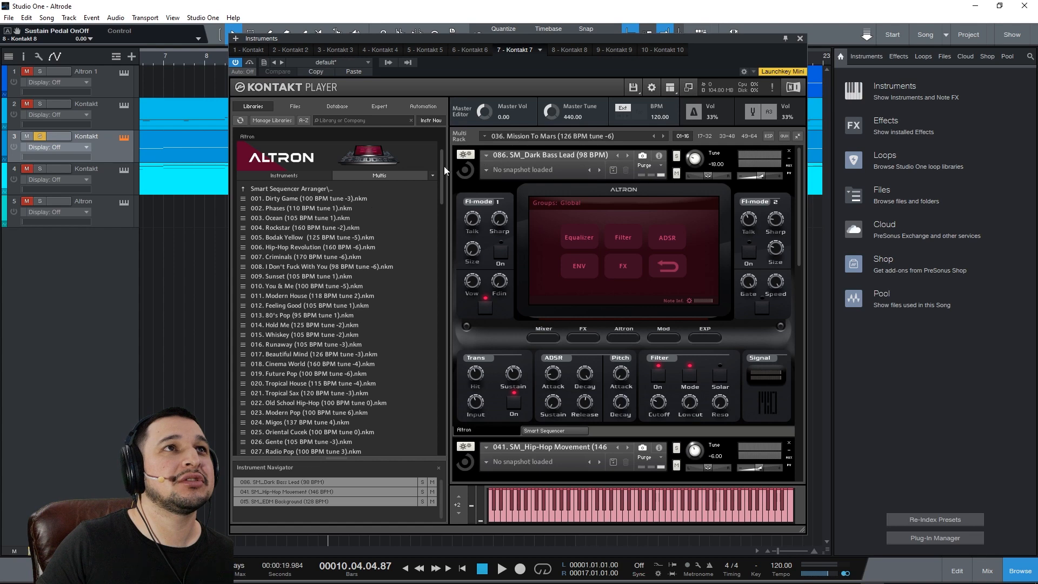
pyautogui.scroll(-6, 394, 259)
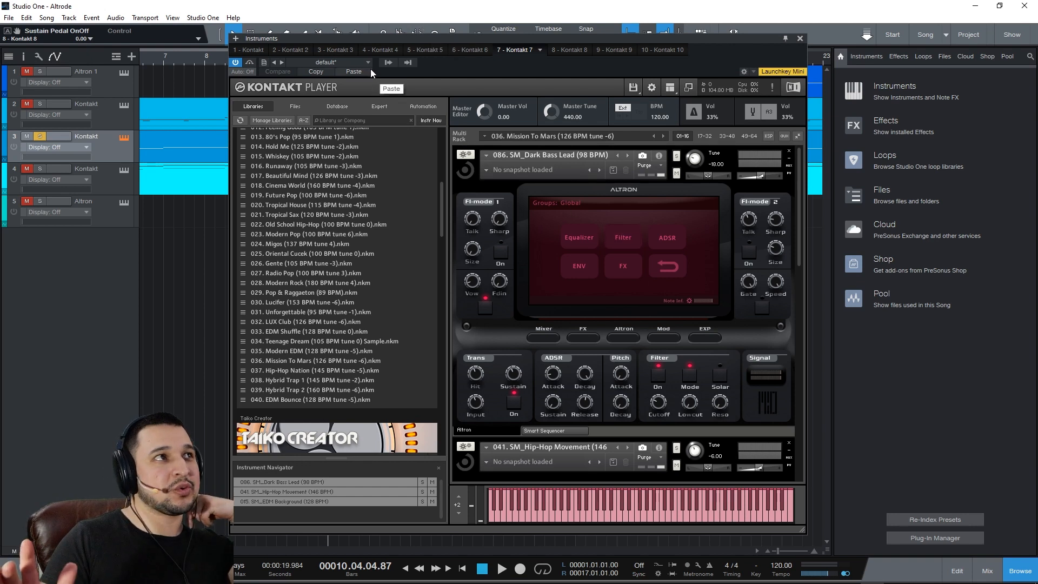
# Step: Play the soloed Kontakt track 3 from bar 9 with its instrument window in view, and stop playback
pyautogui.moveTo(430, 36); pyautogui.dragTo(418, 113)
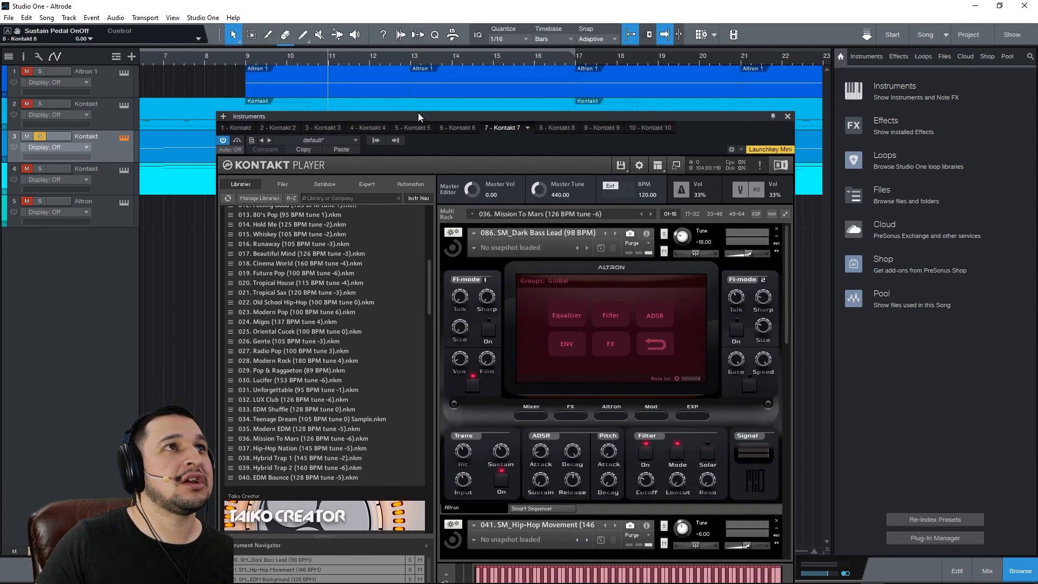
pyautogui.click(241, 57)
pyautogui.press('space')
pyautogui.moveTo(440, 113); pyautogui.dragTo(457, 19)
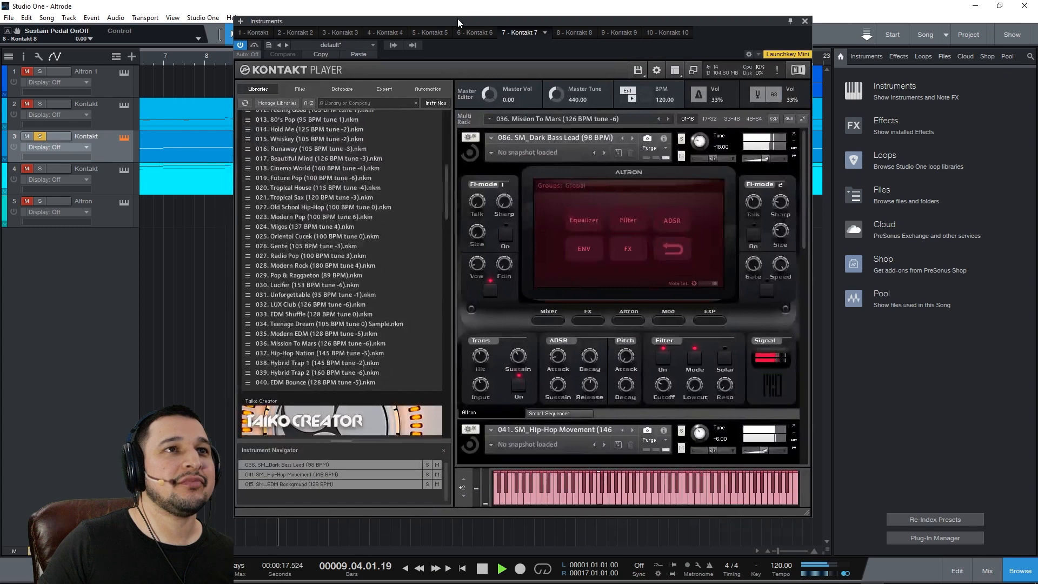
pyautogui.scroll(-3, 307, 343)
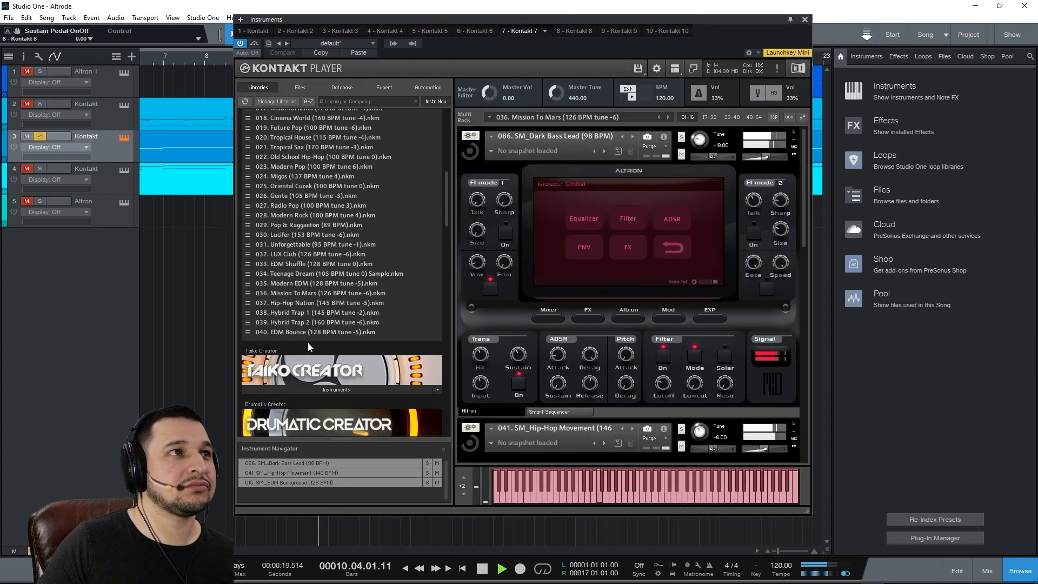
pyautogui.press('space')
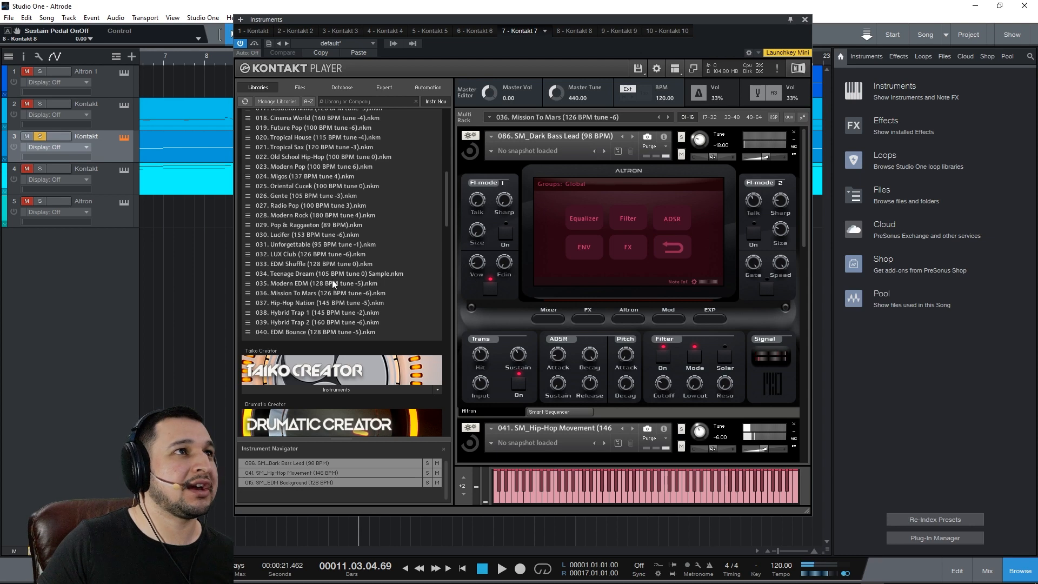
# Step: Load the multi 036. Mission To Mars (126 BPM tune -6) into Kontakt 7 and audition it from bar 9
pyautogui.doubleClick(285, 295)
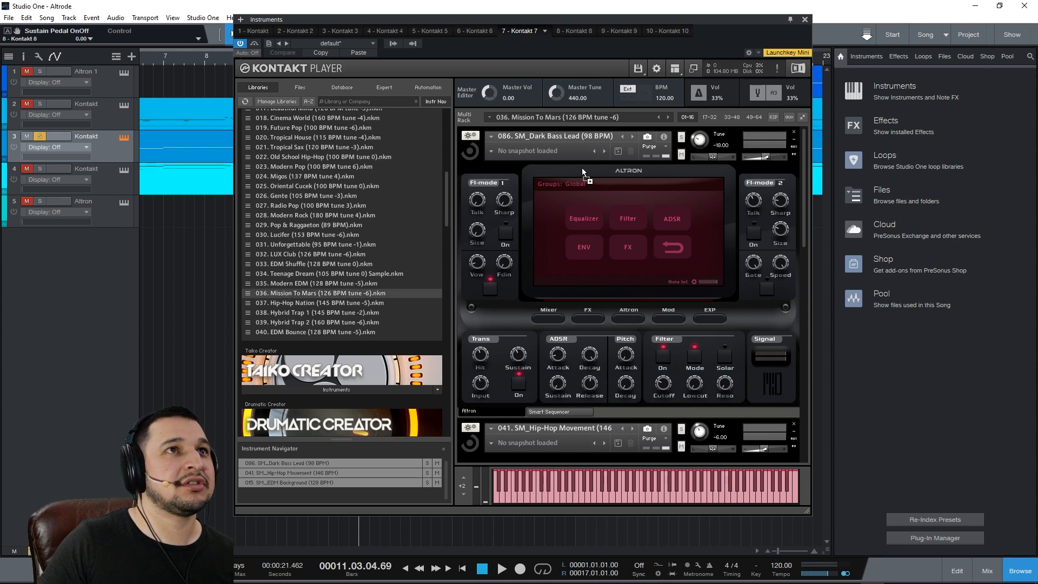
pyautogui.click(500, 336)
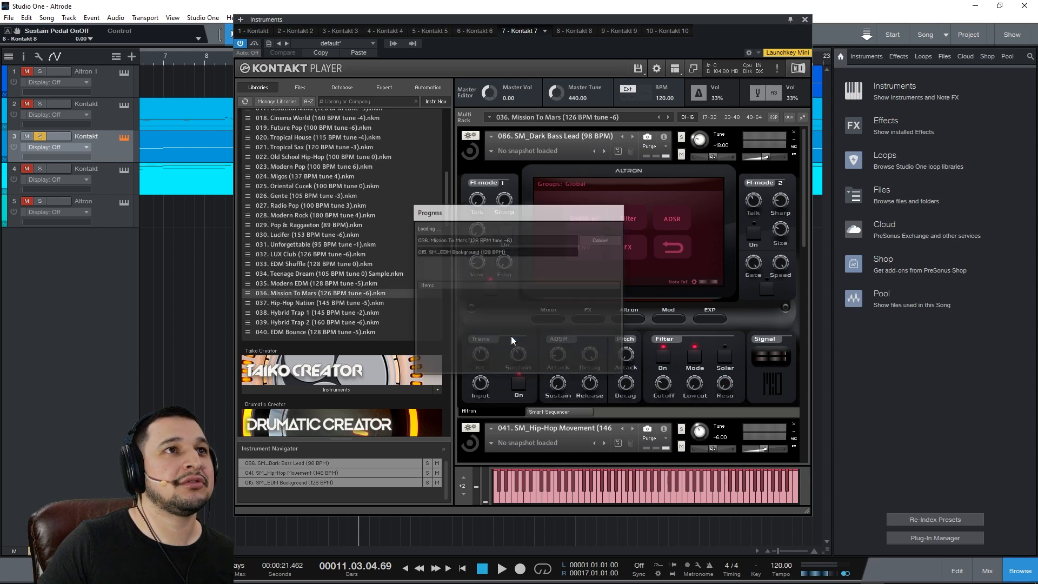
pyautogui.moveTo(446, 49); pyautogui.dragTo(411, 157)
pyautogui.click(247, 56)
pyautogui.press('space')
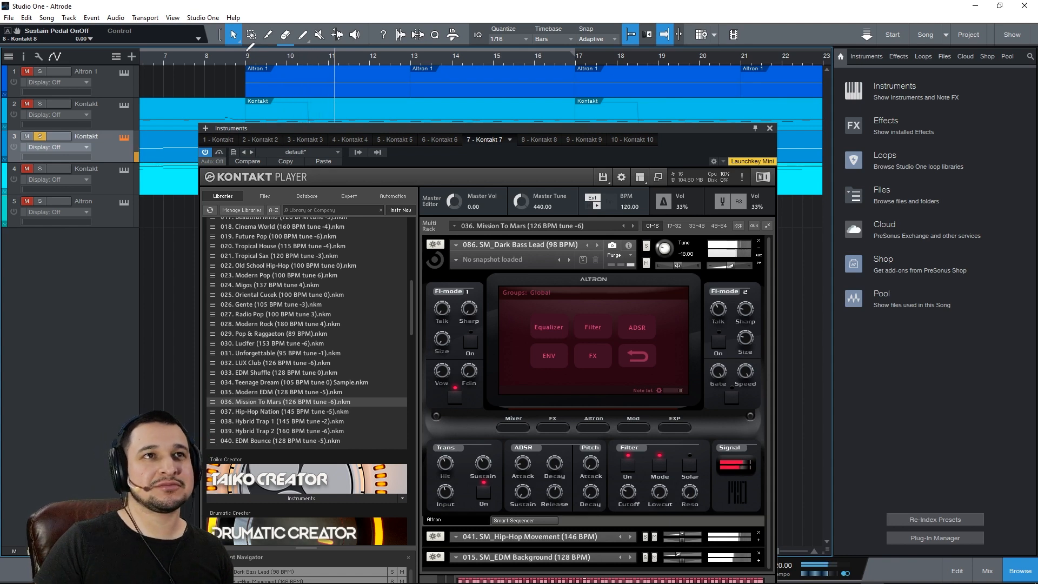
pyautogui.press('space')
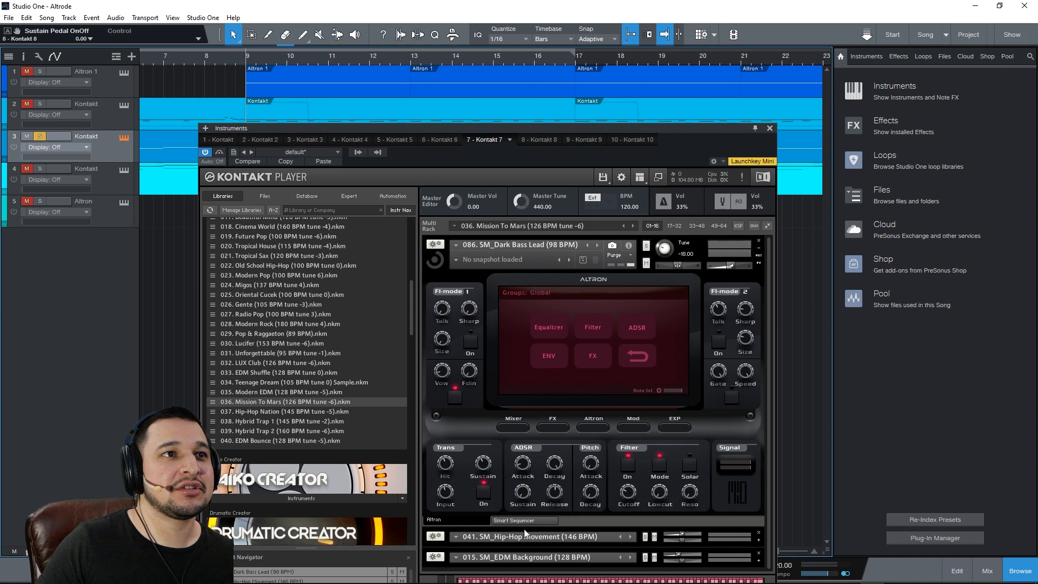
# Step: Show the Smart Sequencer page of 086. SM_Dark Bass Lead to examine its step pattern and timing settings
pyautogui.click(512, 519)
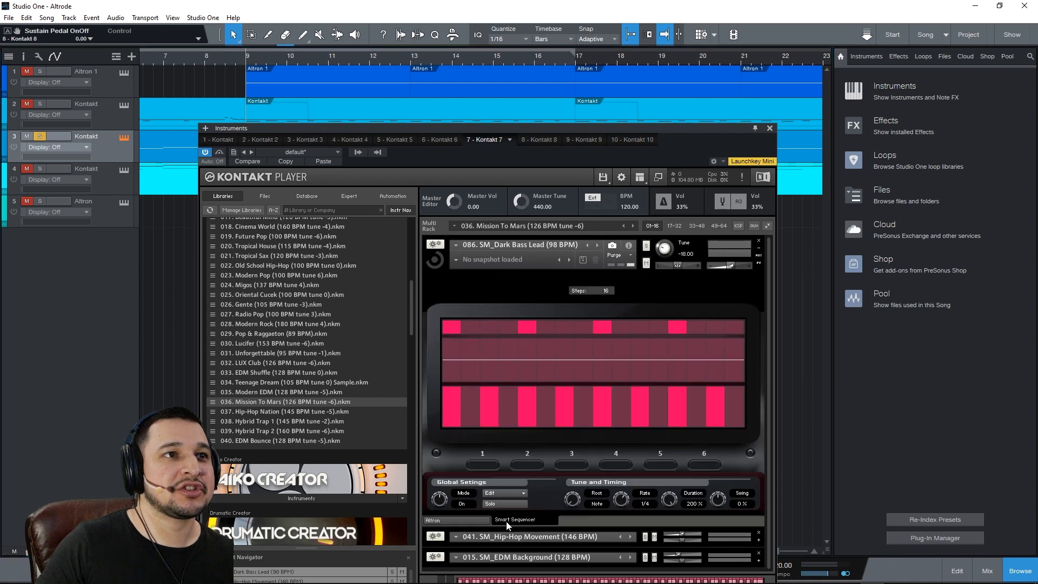
pyautogui.click(529, 464)
pyautogui.click(488, 461)
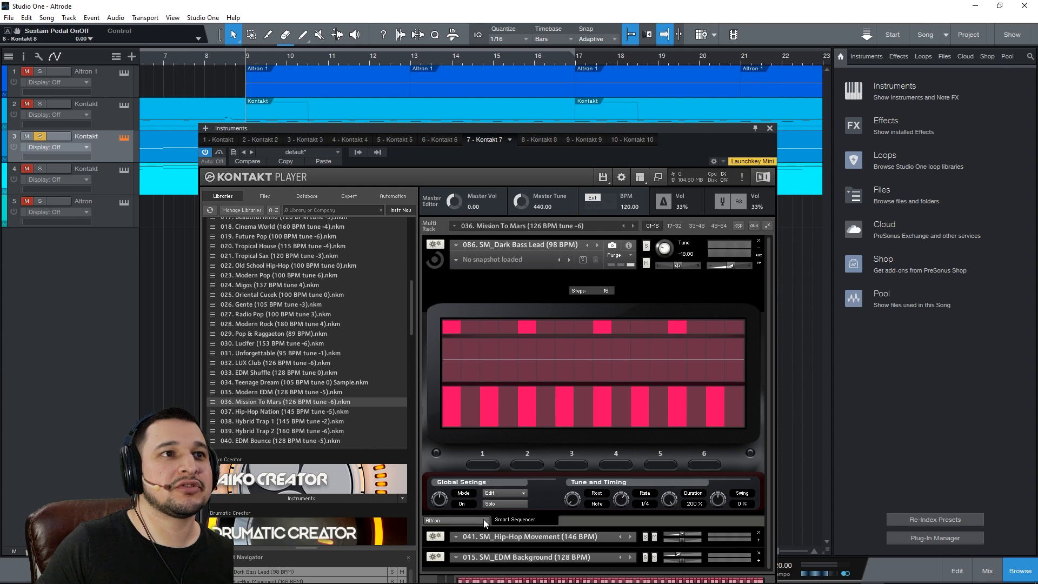
pyautogui.moveTo(720, 127); pyautogui.dragTo(734, 7)
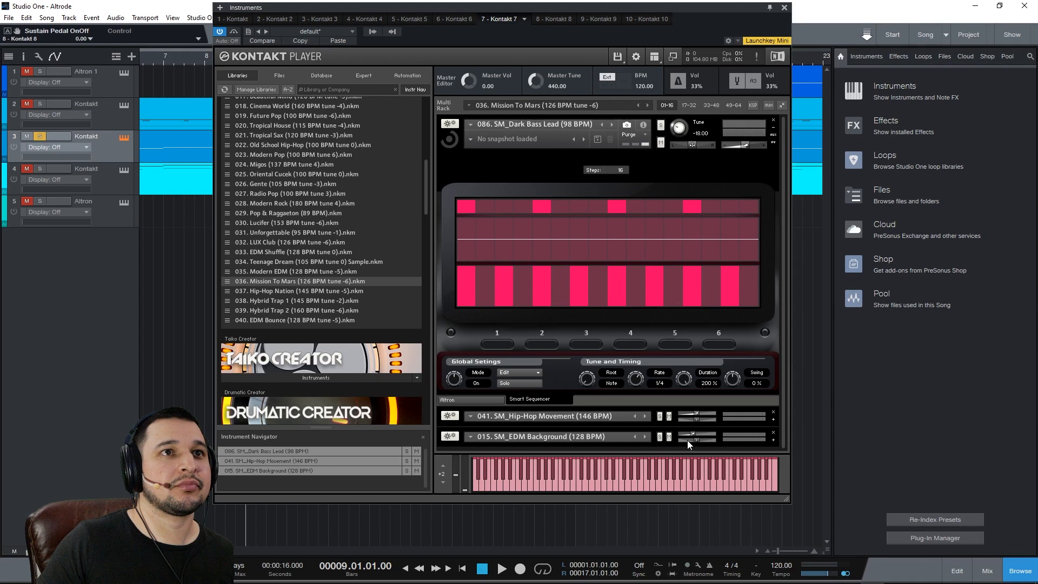
# Step: Expand the 041. SM_Hip-Hop Movement instrument in the rack and examine its Smart Sequencer pattern
pyautogui.click(777, 420)
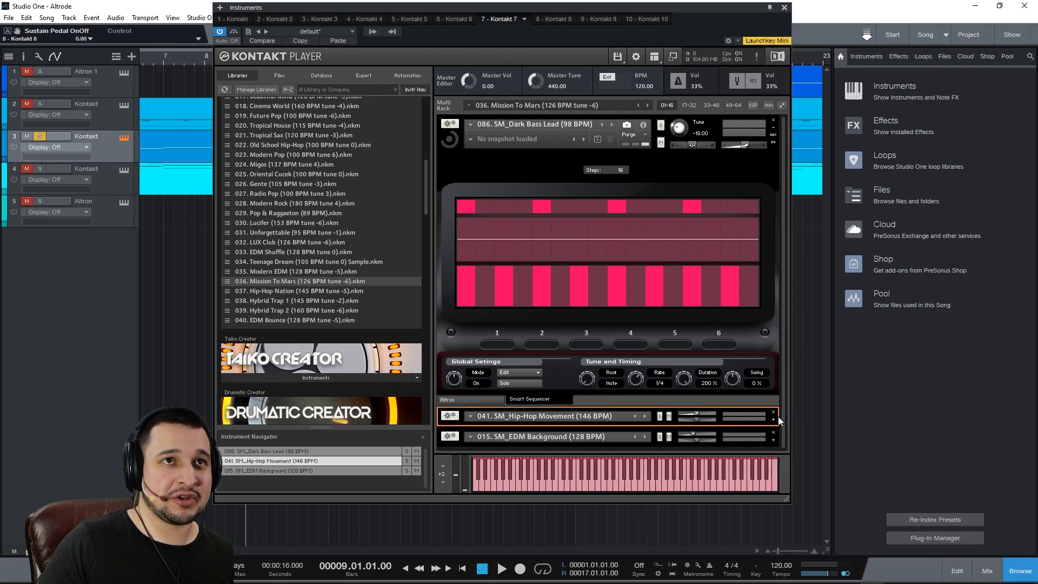
pyautogui.click(774, 419)
pyautogui.scroll(-3, 657, 319)
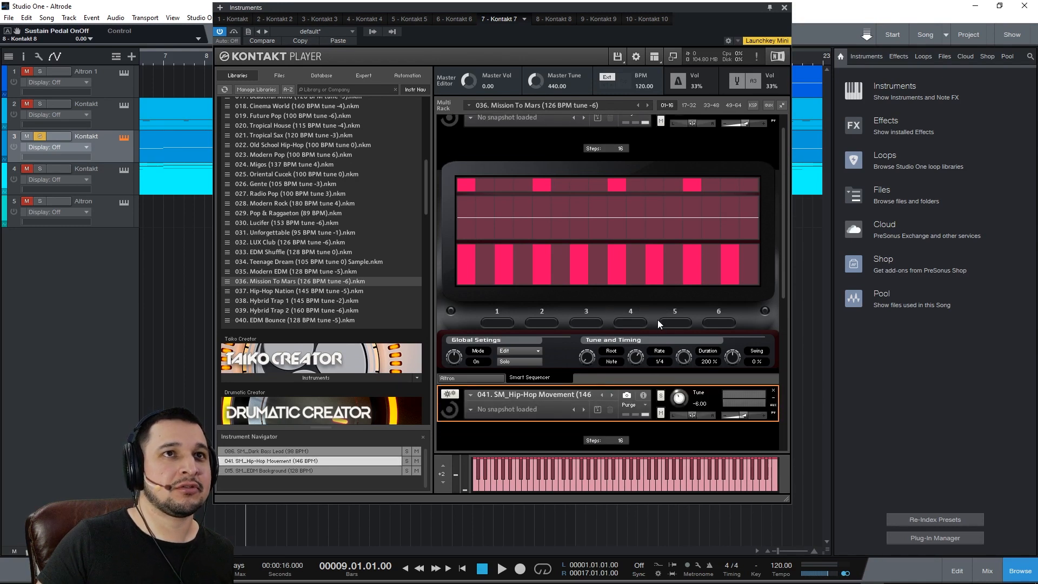
pyautogui.scroll(-2, 725, 357)
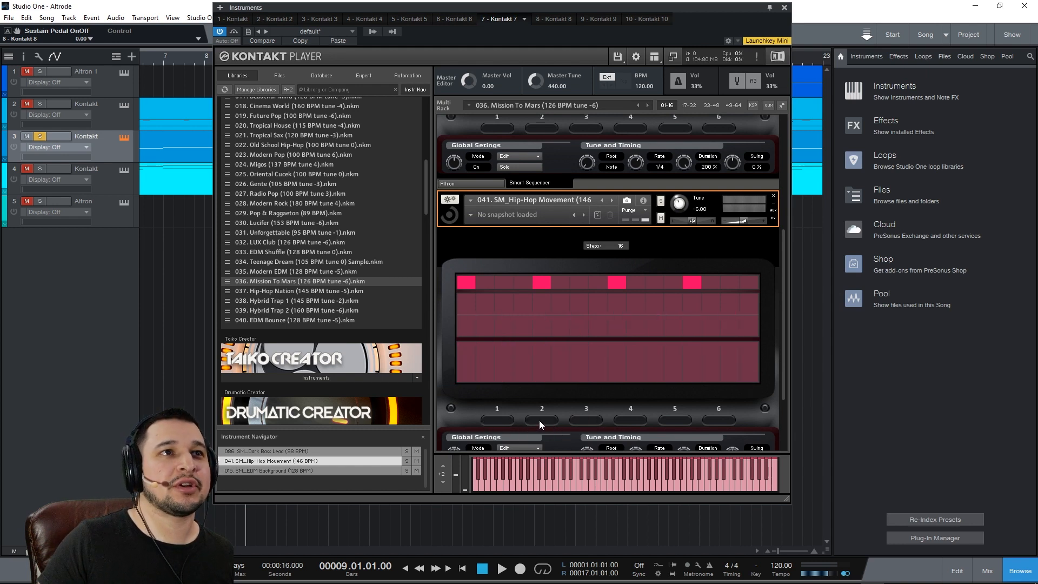
pyautogui.scroll(-3, 780, 320)
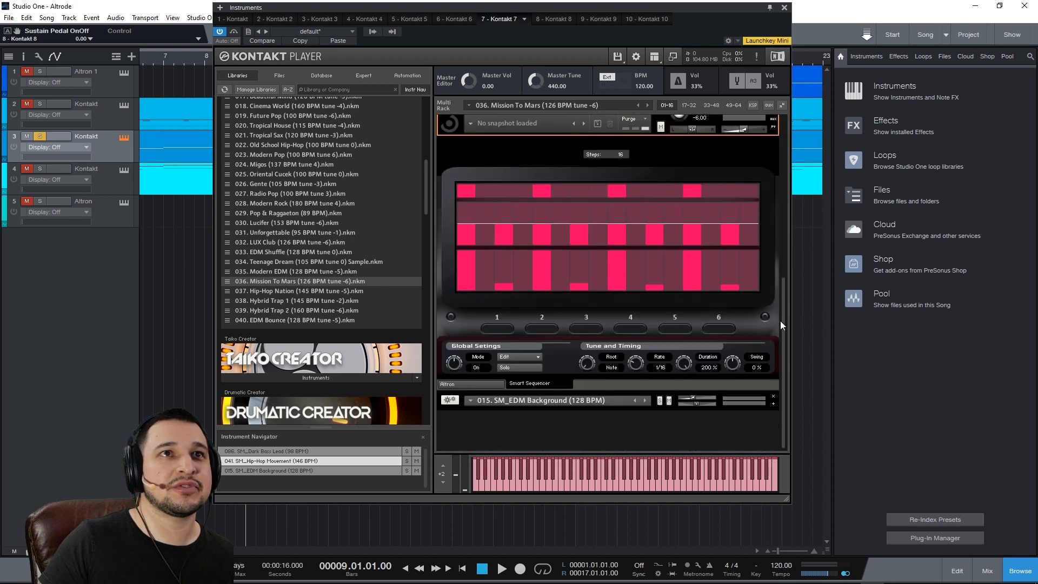
# Step: Expand the 015. SM_EDM Background instrument and compare its Smart Sequencer pattern with the Hip-Hop Movement one
pyautogui.click(776, 403)
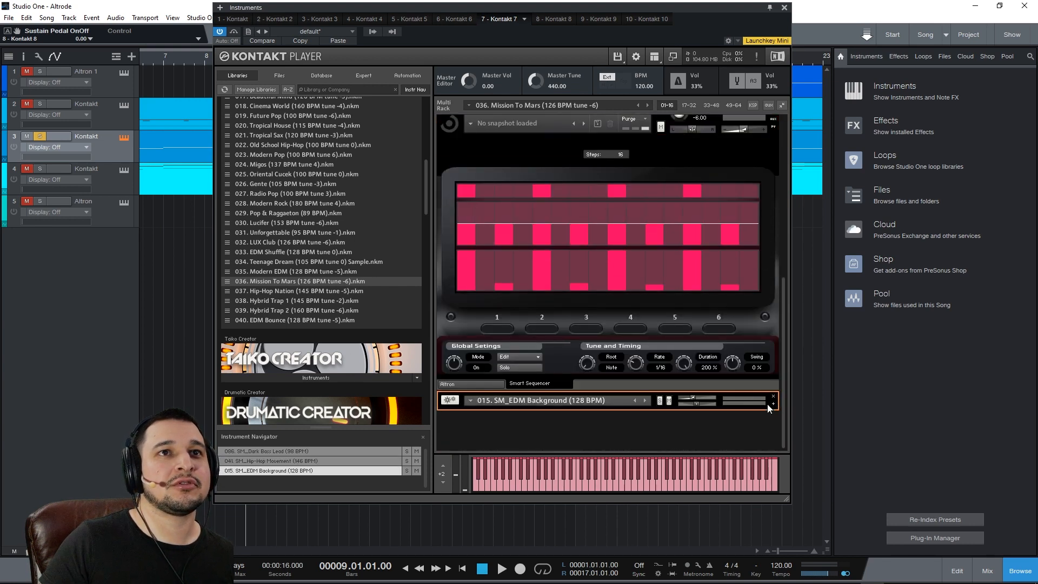
pyautogui.scroll(-8, 777, 342)
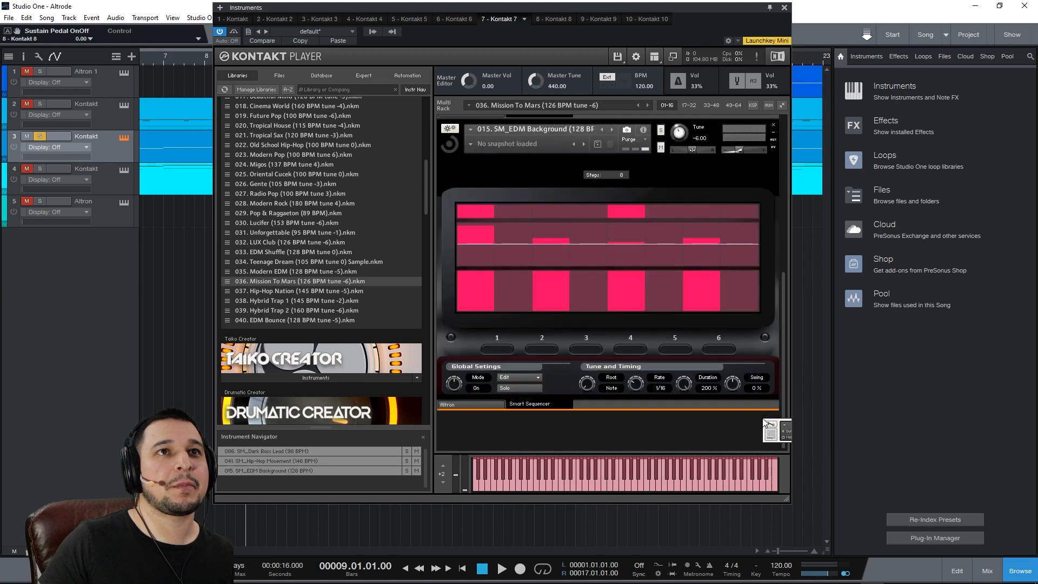
pyautogui.scroll(8, 773, 266)
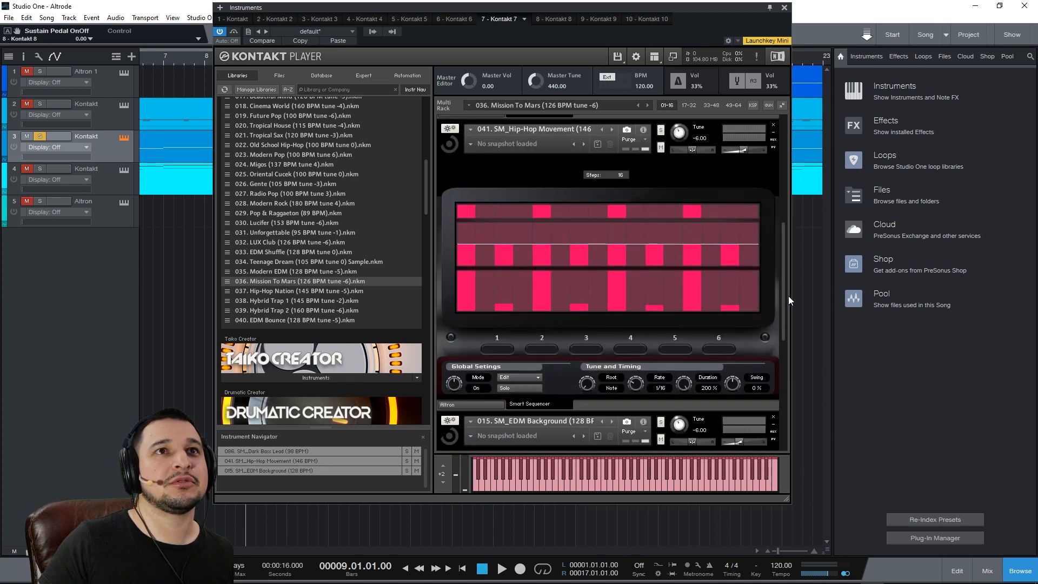
pyautogui.moveTo(781, 322); pyautogui.dragTo(773, 440)
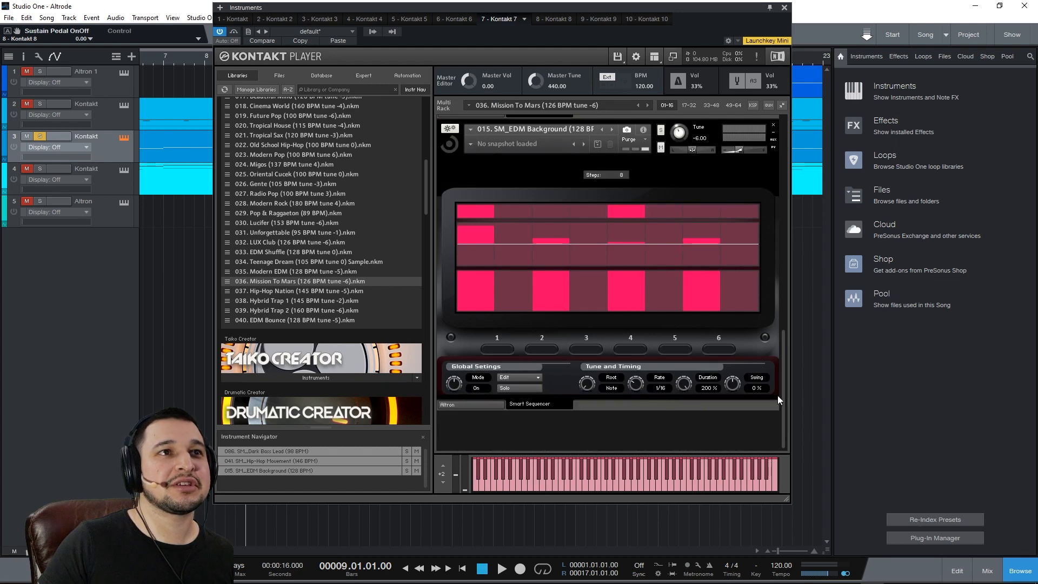
pyautogui.moveTo(783, 370); pyautogui.dragTo(776, 409)
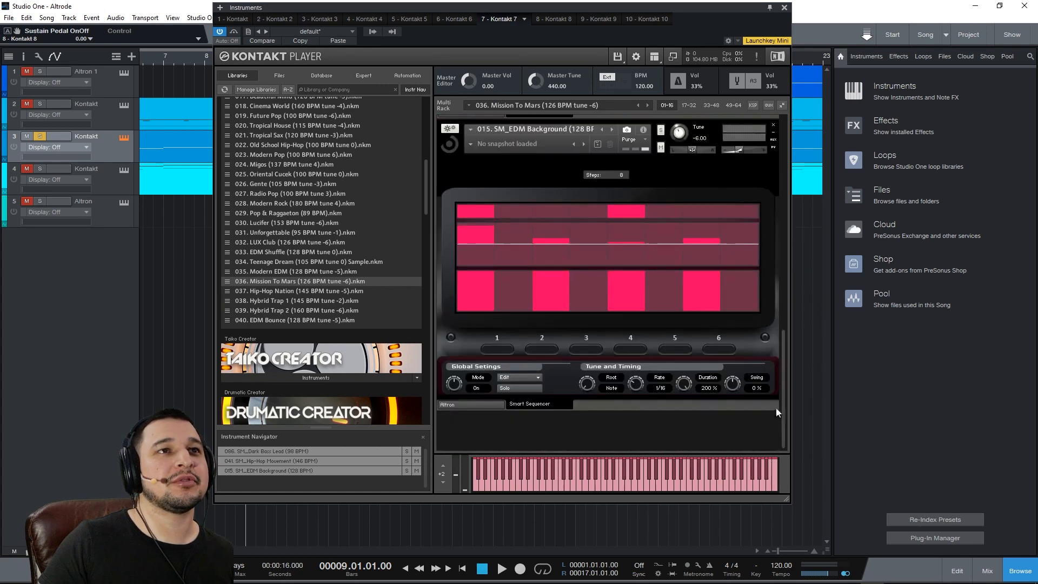
pyautogui.click(532, 352)
pyautogui.click(510, 348)
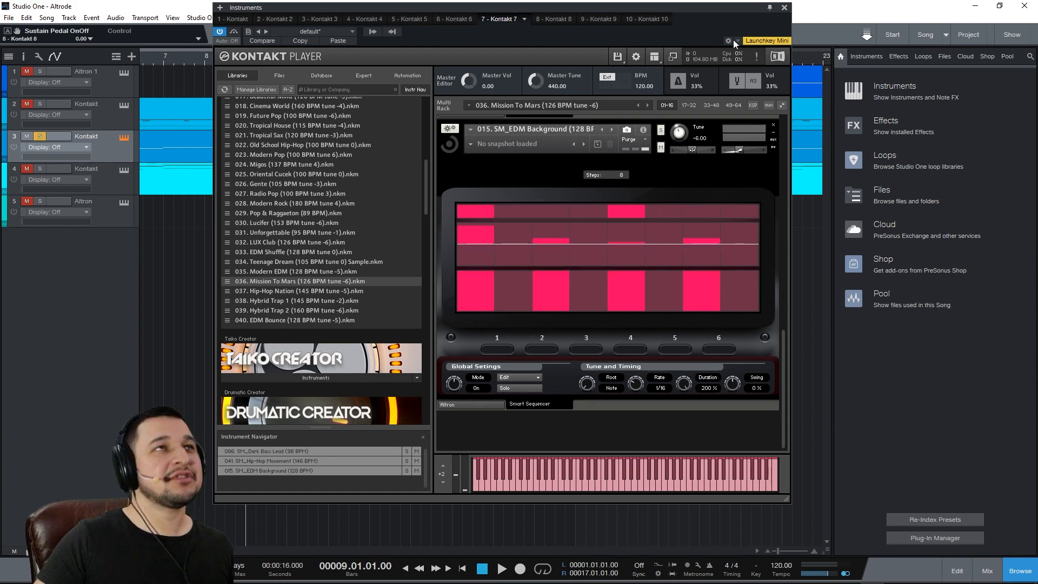
# Step: Play the soloed track 3 from bar 9 while watching the EDM Background sequencer, and close the Kontakt window
pyautogui.moveTo(377, 9); pyautogui.dragTo(379, 171)
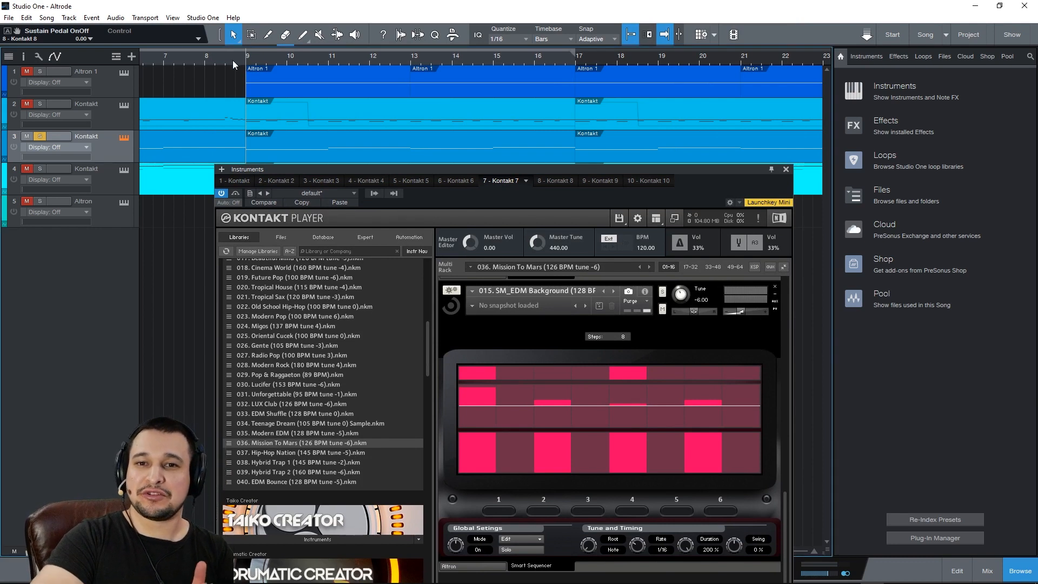
pyautogui.press('space')
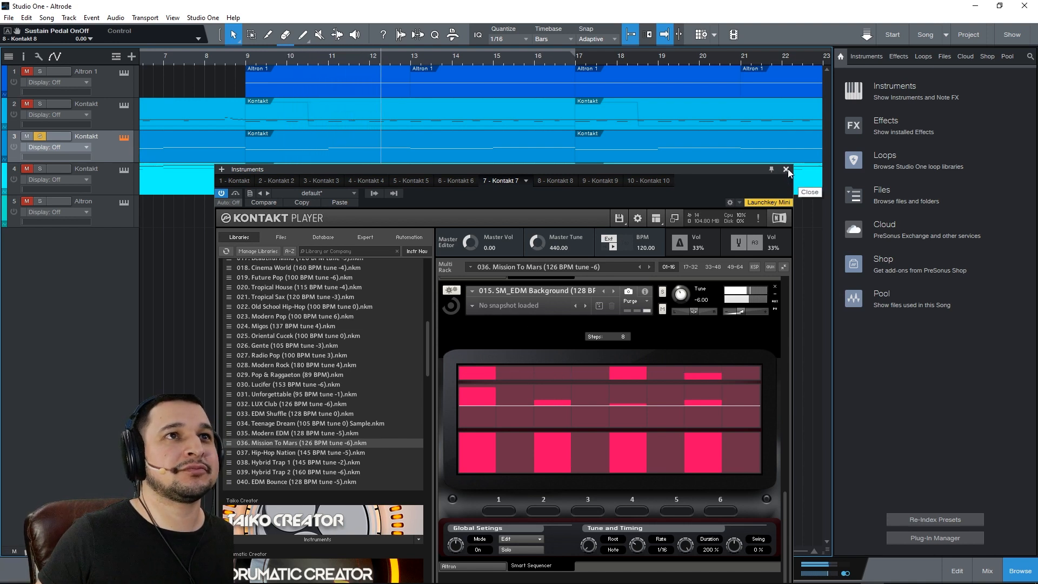
pyautogui.moveTo(686, 170); pyautogui.dragTo(698, 119)
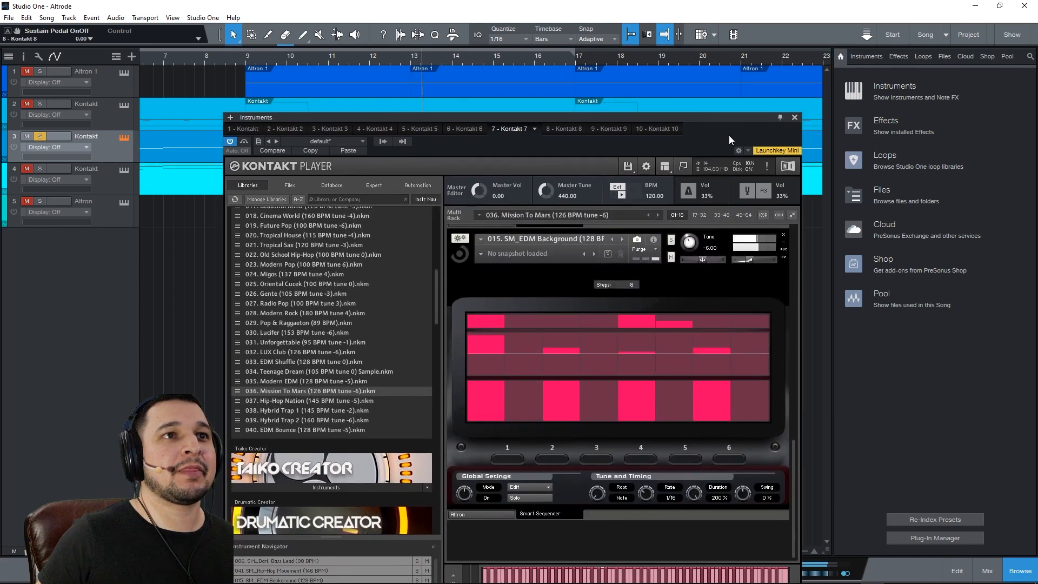
pyautogui.click(794, 118)
# Step: Open track 3's part at bar 9 for note editing, transpose the bar 11 note to G 2 and return the playback cursor to bar 9
pyautogui.doubleClick(391, 148)
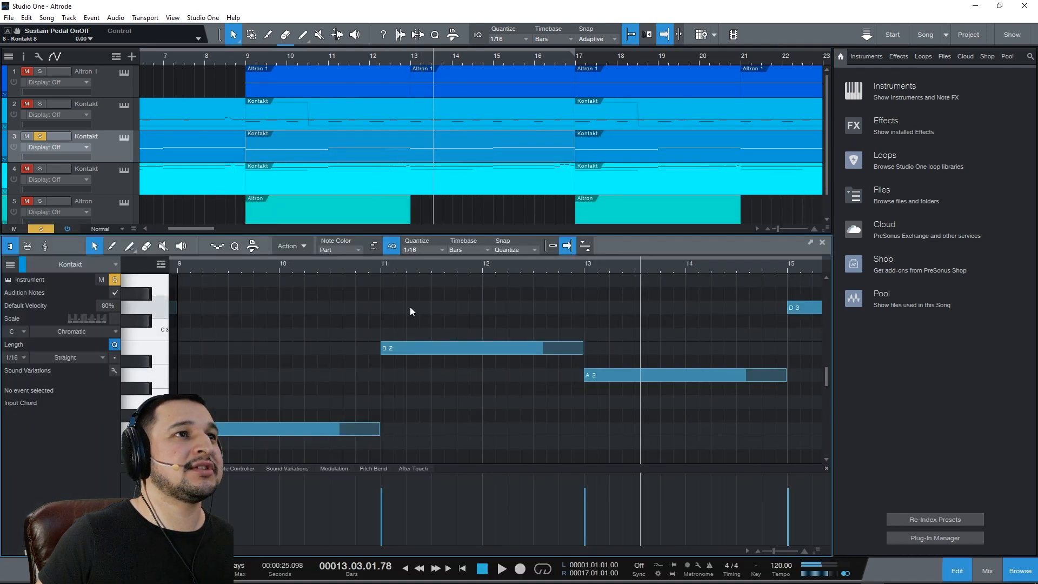
pyautogui.click(415, 348)
pyautogui.press('Up')
pyautogui.press('Up')
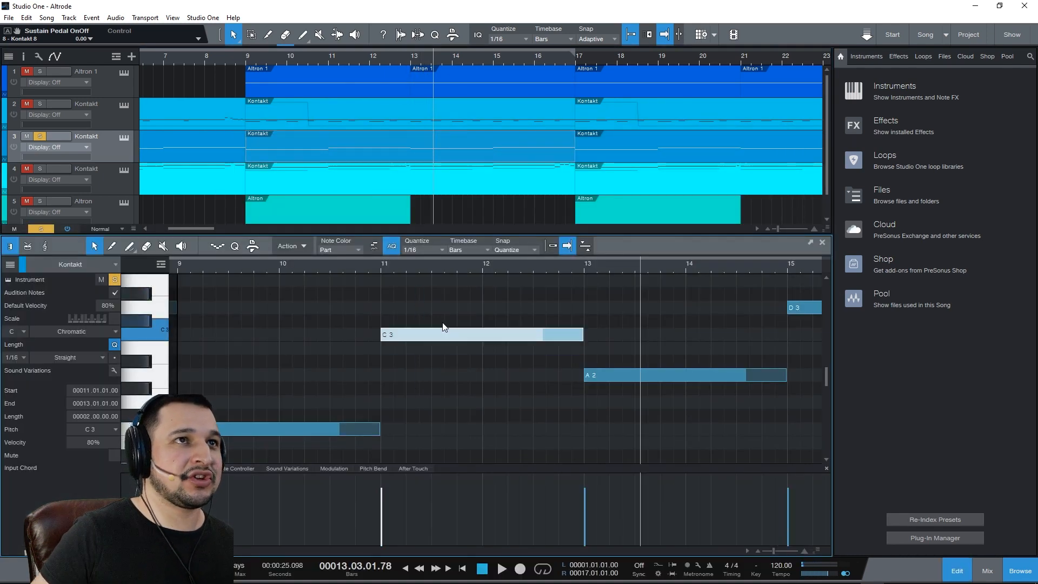
pyautogui.press('Down')
pyautogui.press('Down')
pyautogui.press('Down')
pyautogui.press('Down')
pyautogui.press('Down')
pyautogui.press('Down')
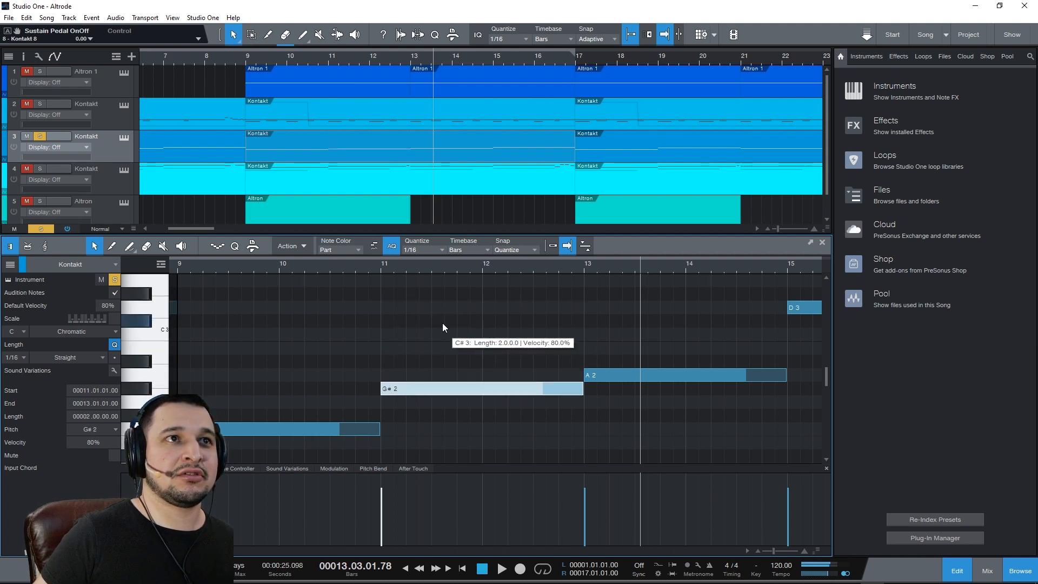
pyautogui.click(177, 270)
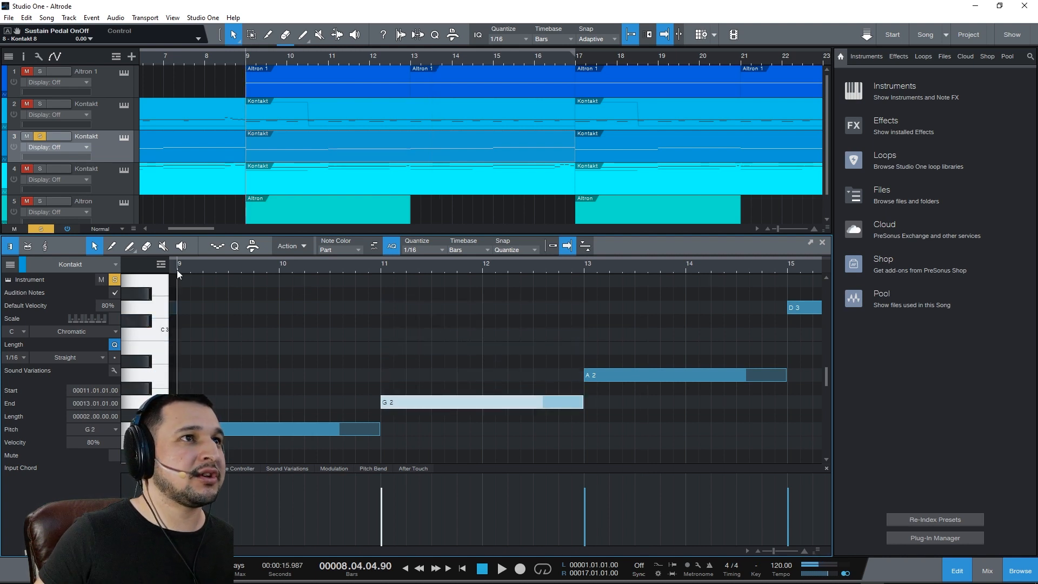
# Step: Play the soloed track 3 from bar 9 with its Kontakt window open for viewing, and show the surrounding notes in the editor
pyautogui.press('space')
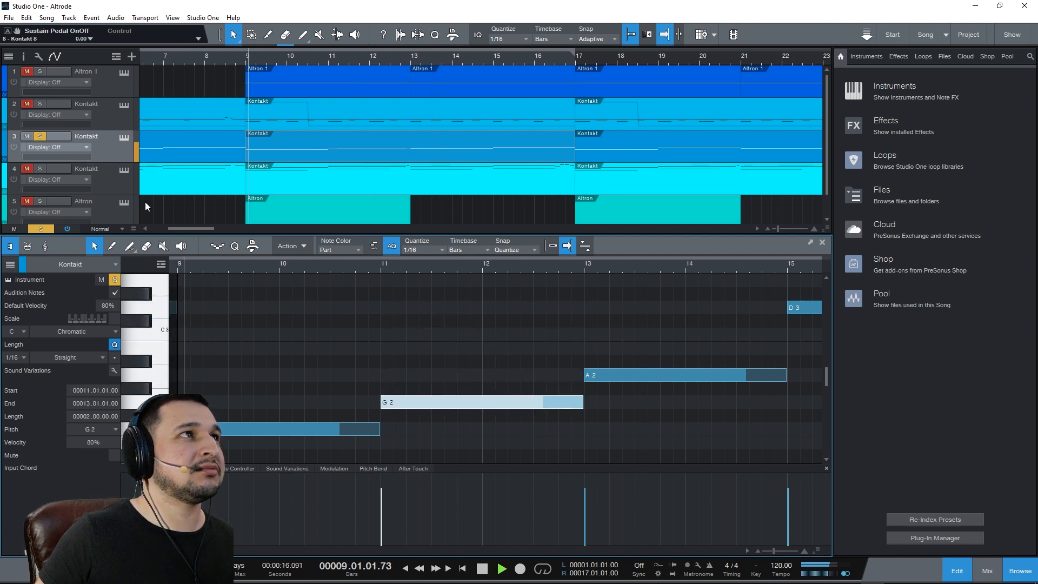
pyautogui.click(123, 137)
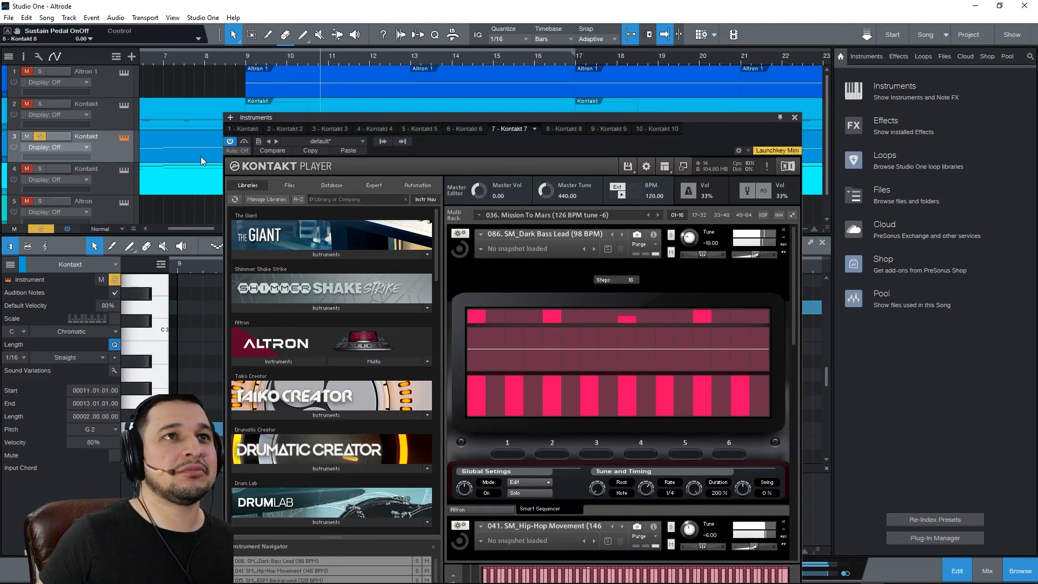
pyautogui.click(794, 117)
pyautogui.moveTo(528, 264); pyautogui.dragTo(488, 252)
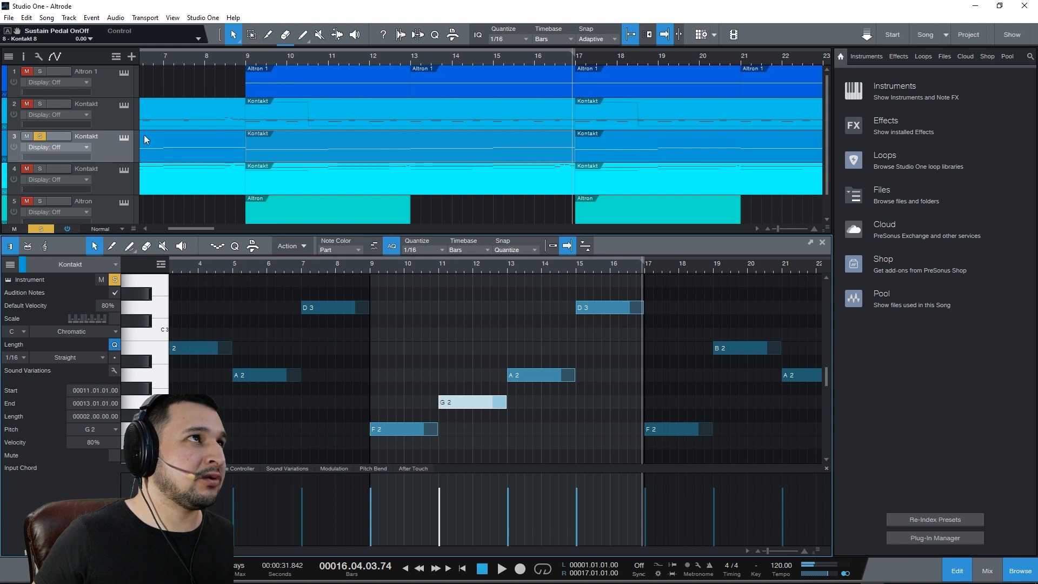
pyautogui.click(127, 136)
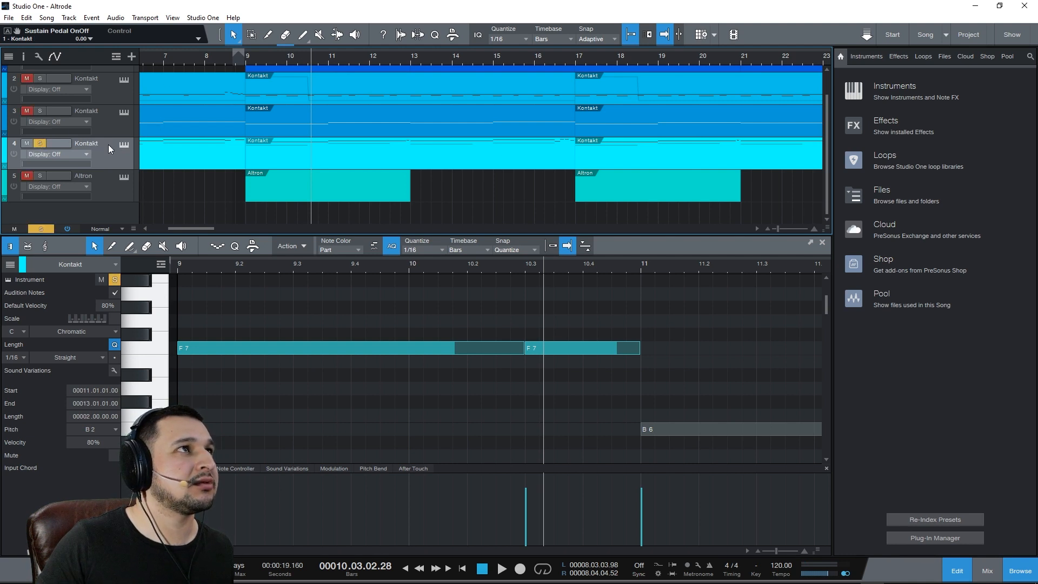
# Step: Open track 4's Kontakt instrument and play the soloed track, with the window placed below the arrangement
pyautogui.click(123, 144)
pyautogui.press('KP_0')
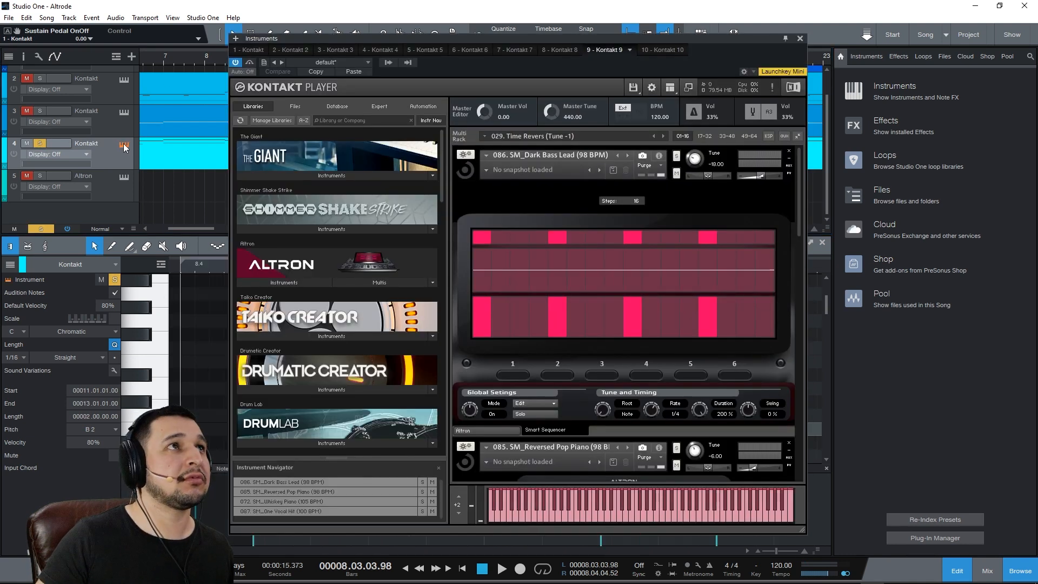
pyautogui.press('space')
pyautogui.click(210, 57)
pyautogui.moveTo(210, 57)
pyautogui.mouseDown()
pyautogui.moveTo(214, 47)
pyautogui.moveTo(217, 57)
pyautogui.mouseUp()
pyautogui.moveTo(393, 41); pyautogui.dragTo(359, 231)
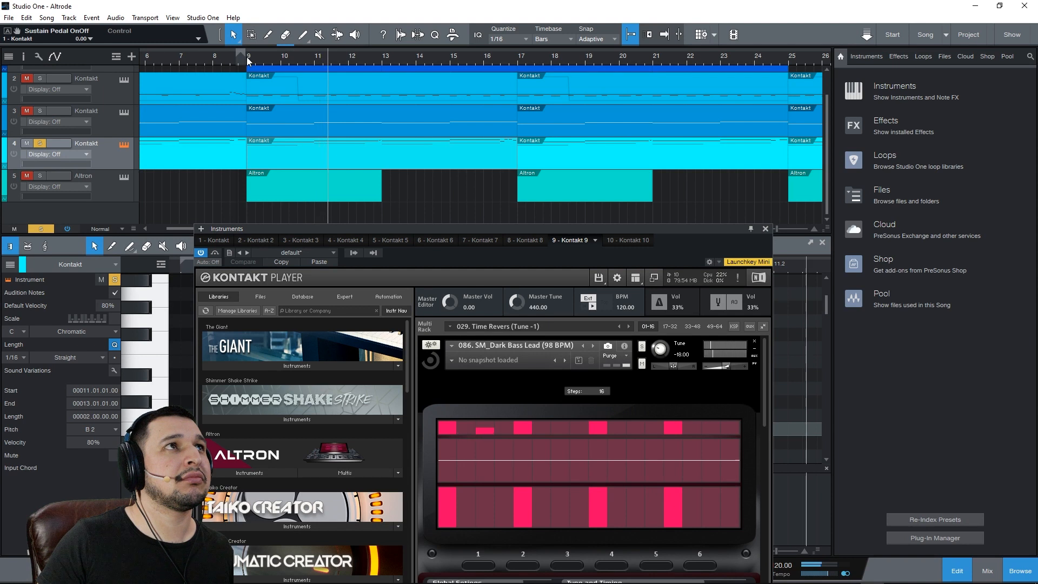
# Step: Set the loop range from bar 9 to bar 17 and turn on loop playback and autoscroll
pyautogui.moveTo(256, 51); pyautogui.dragTo(517, 100)
pyautogui.press('KP_Divide')
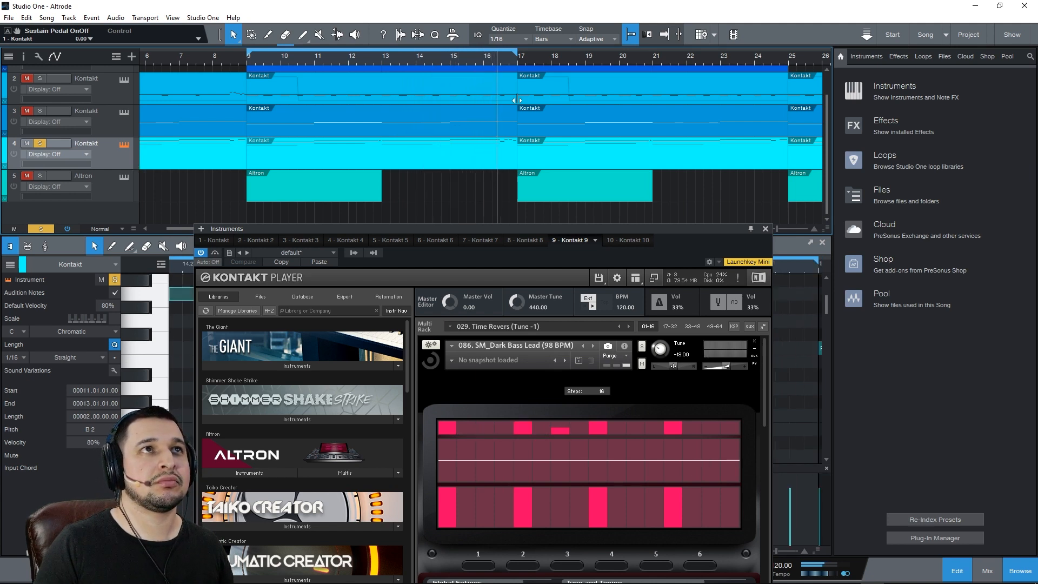
pyautogui.press('f')
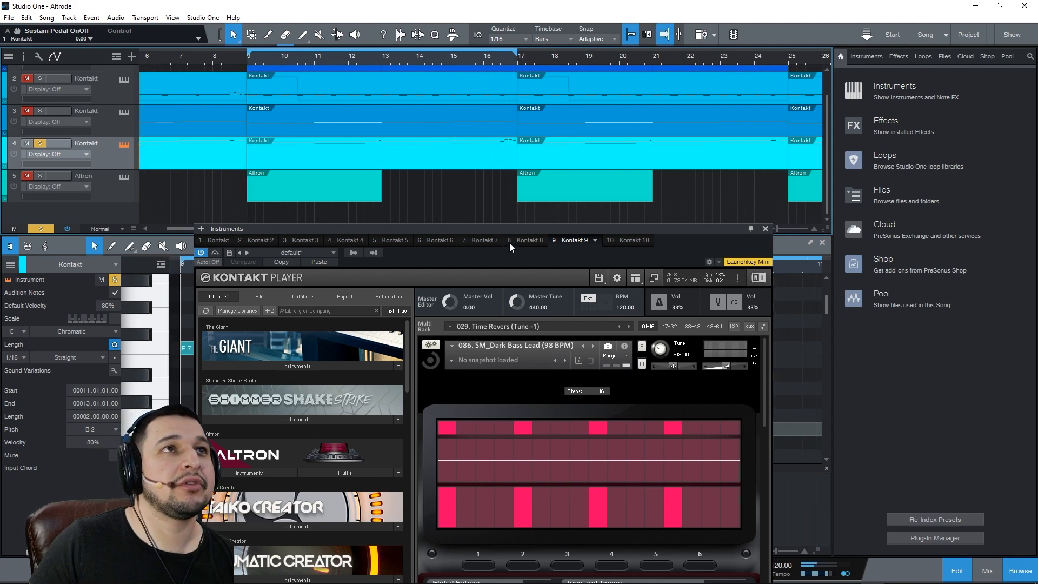
# Step: Solo the 086. SM_Dark Bass Lead instrument in the Kontakt rack and play the loop to audition it
pyautogui.moveTo(492, 228); pyautogui.dragTo(525, 96)
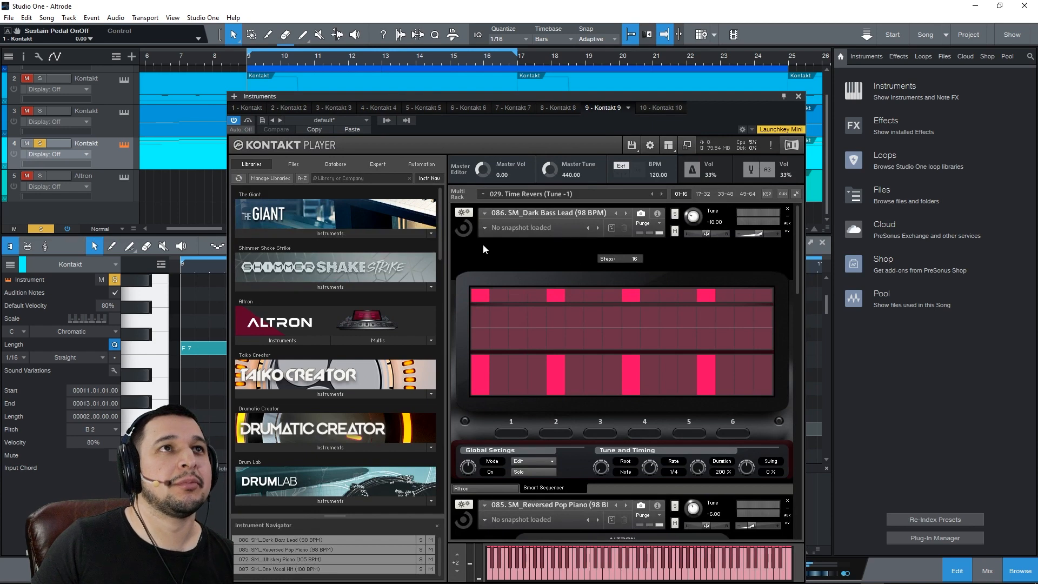
pyautogui.click(455, 238)
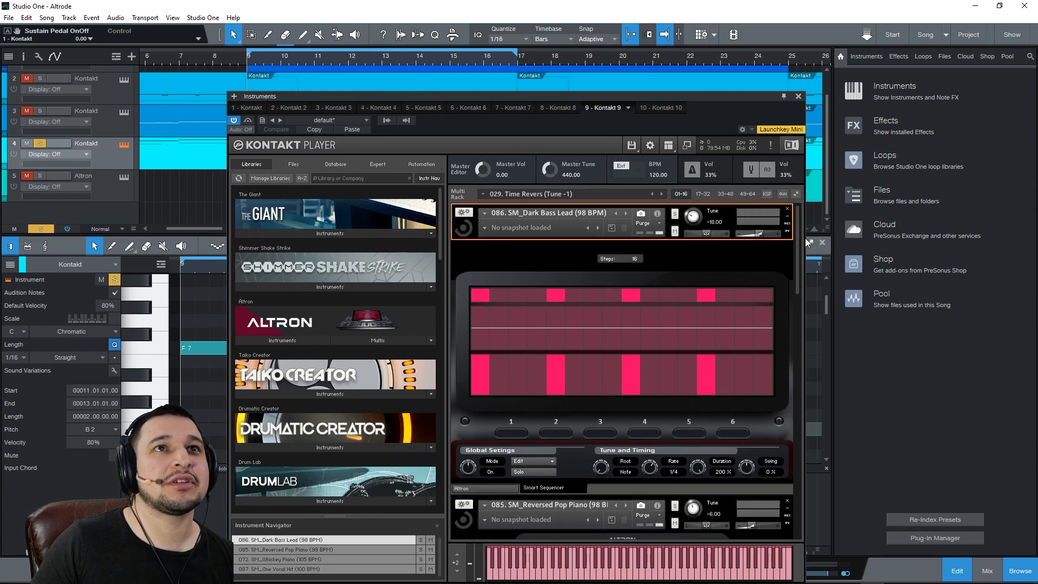
pyautogui.moveTo(799, 237); pyautogui.dragTo(709, 206)
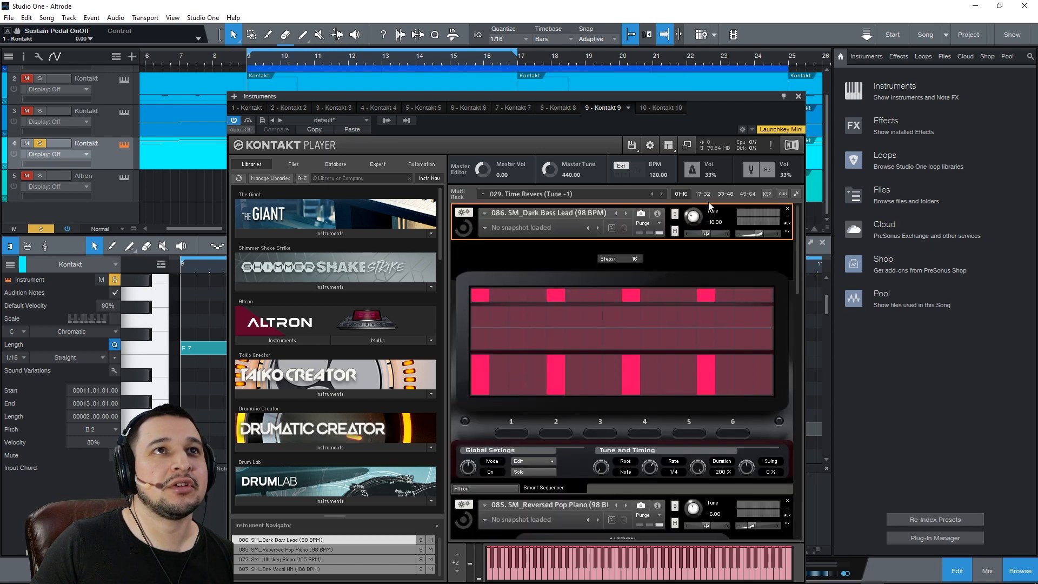
pyautogui.click(674, 214)
pyautogui.press('space')
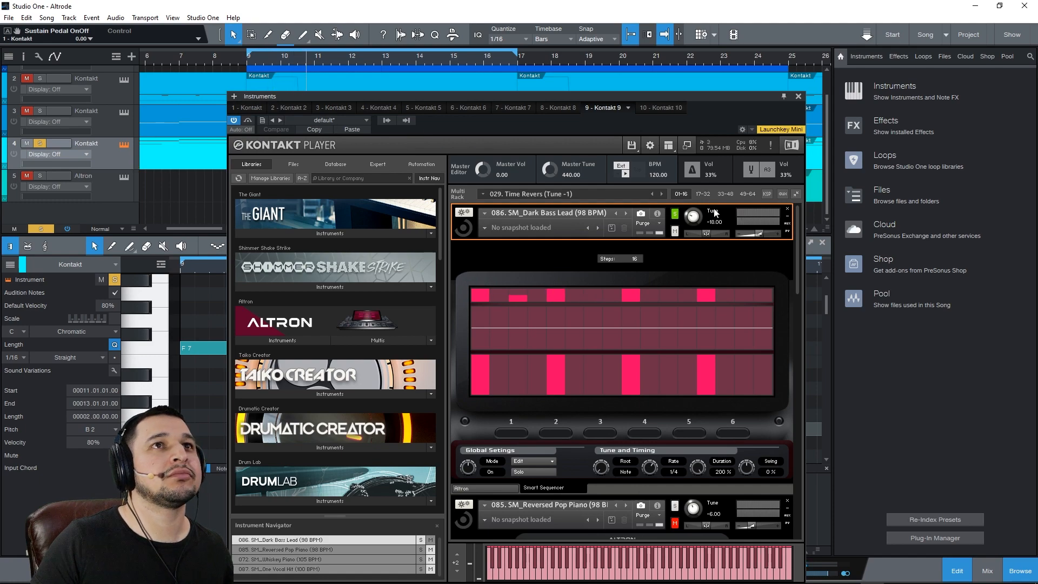
pyautogui.moveTo(647, 102); pyautogui.dragTo(695, 16)
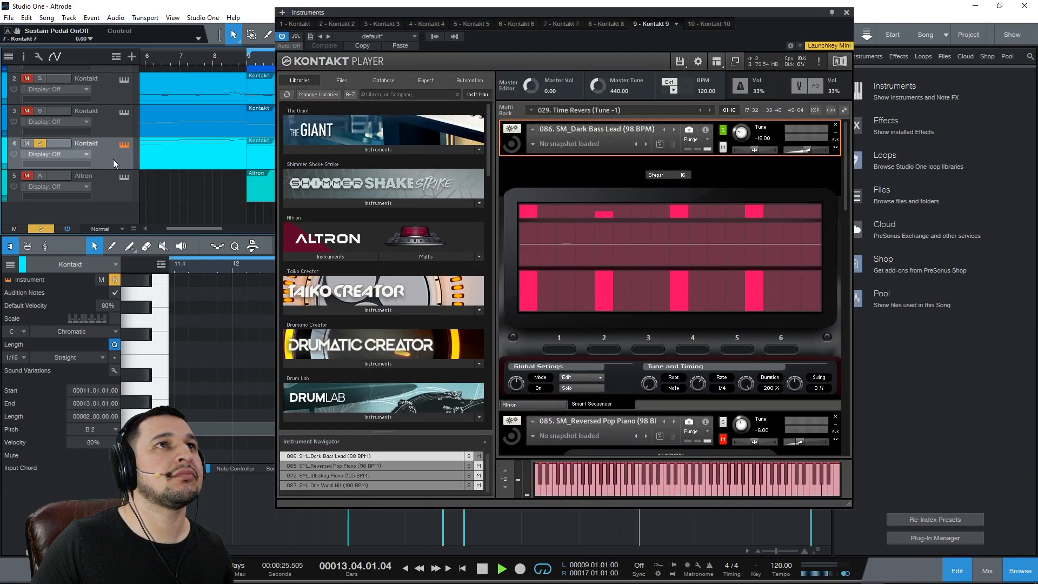
pyautogui.press('space')
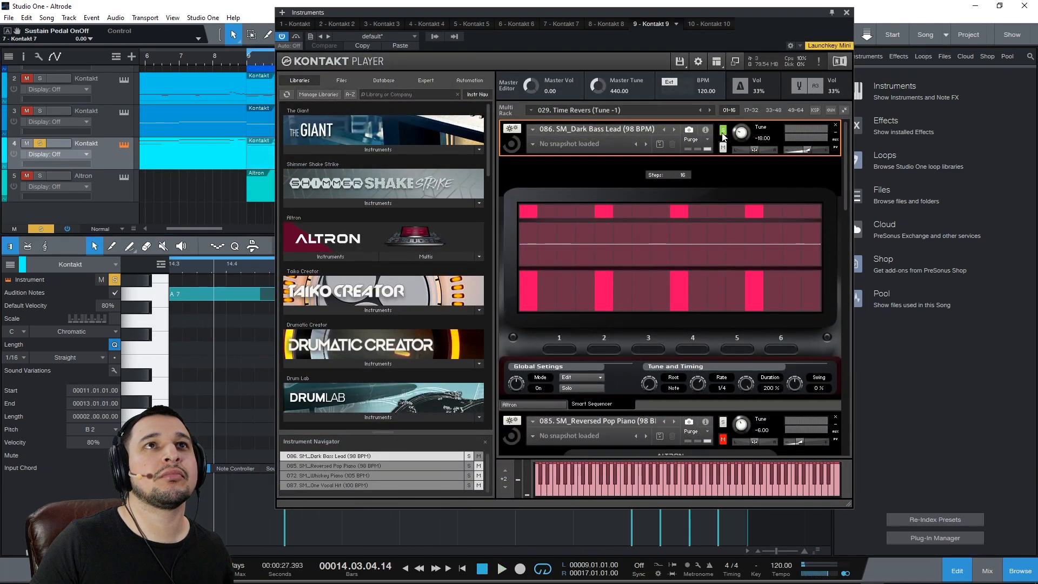
# Step: Solo the 085. SM_Reversed Pop Piano instrument, play it from the loop start and return the cursor to bar 9
pyautogui.scroll(-5, 771, 211)
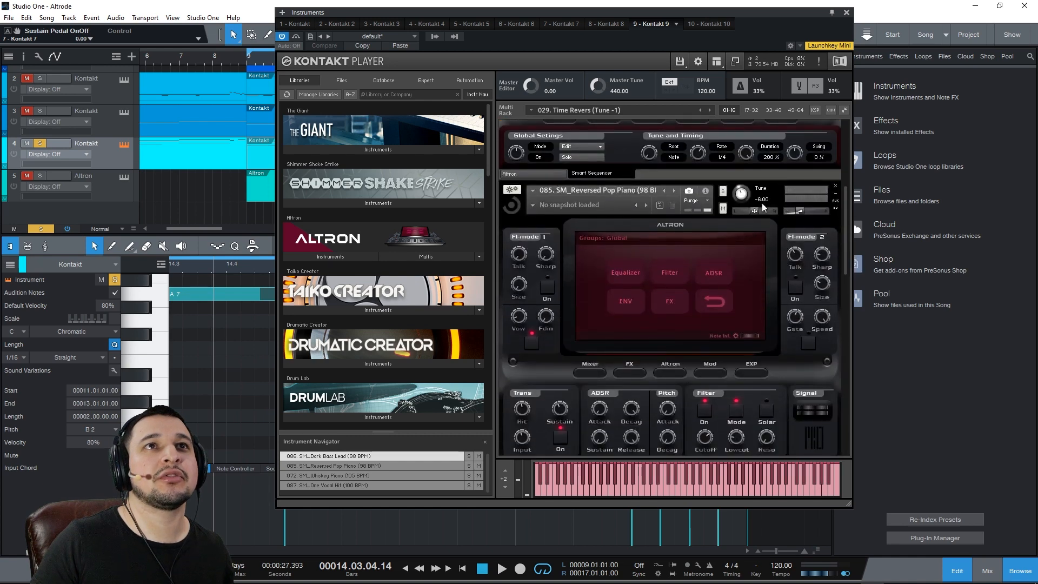
pyautogui.click(722, 191)
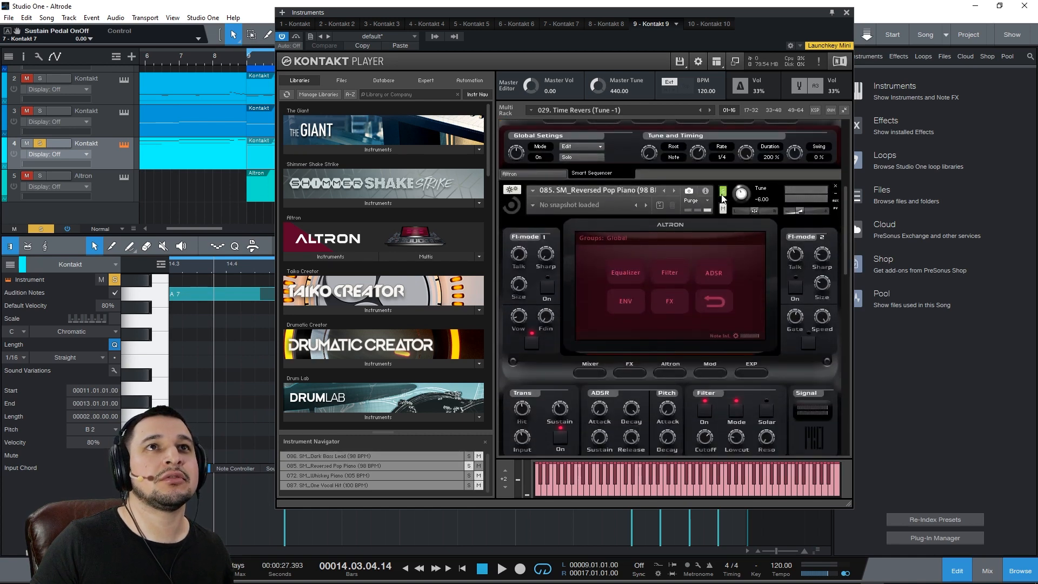
pyautogui.press('KP_1')
pyautogui.press('space')
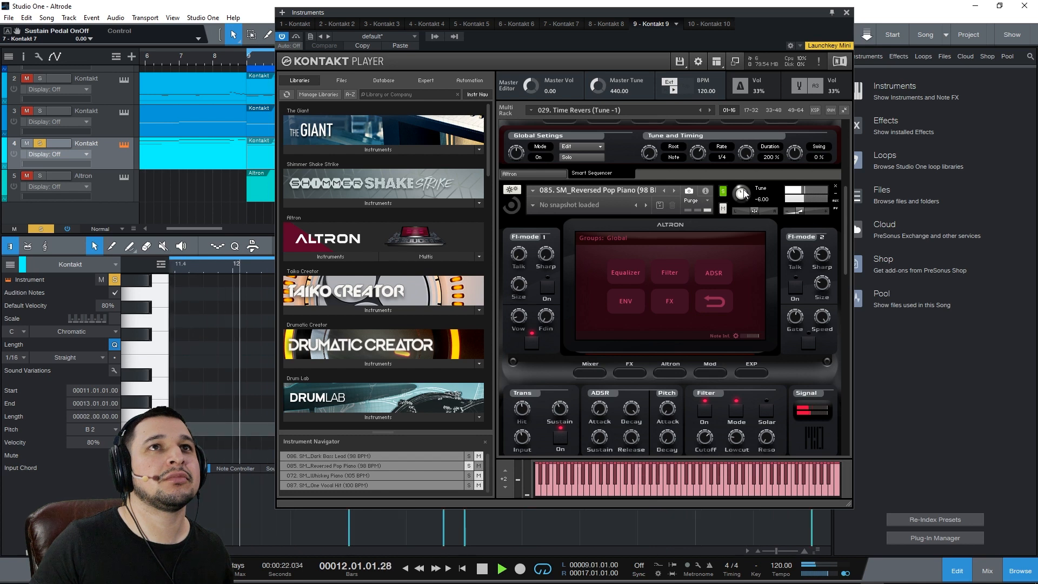
pyautogui.press('space')
pyautogui.press('KP_0')
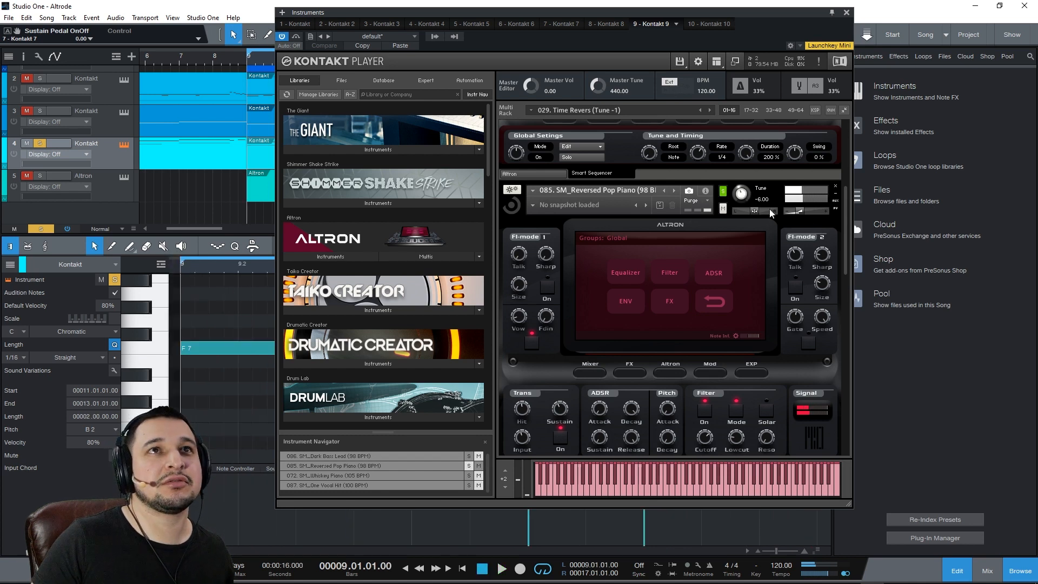
# Step: Audition the 085. SM_Reversed Pop Piano with its Tune at 0.00, 36.00 and -6.00
pyautogui.click(739, 196)
pyautogui.keyDown('ctrl'); pyautogui.click(741, 195); pyautogui.keyUp('ctrl')
pyautogui.press('space')
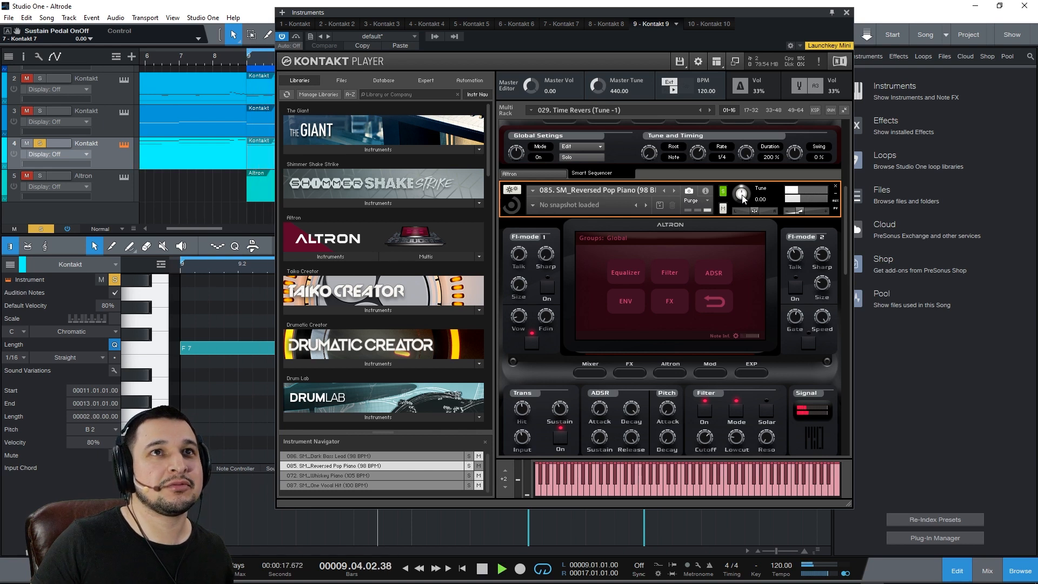
pyautogui.moveTo(748, 205); pyautogui.dragTo(759, 185)
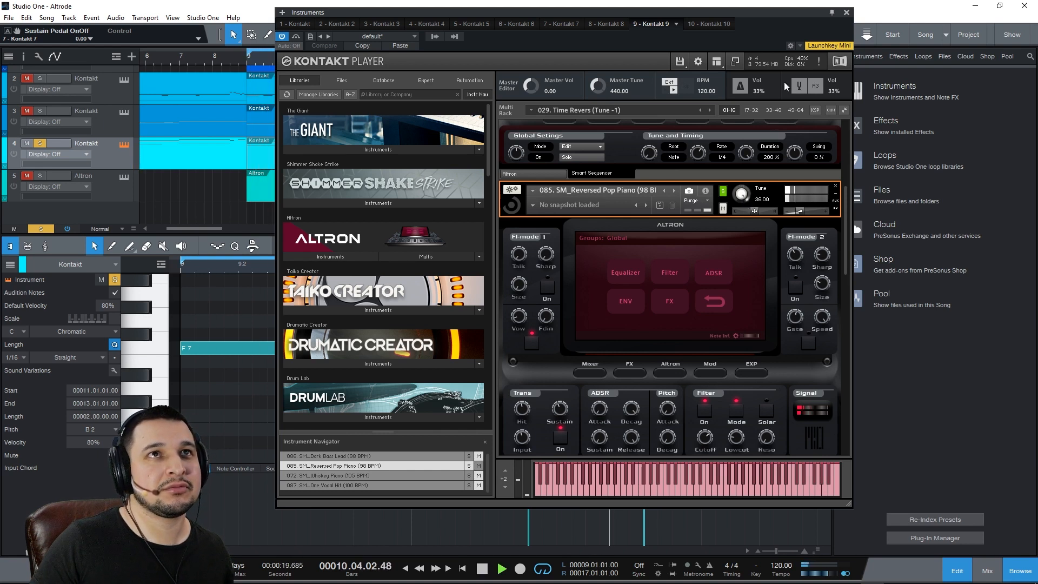
pyautogui.keyDown('ctrl'); pyautogui.click(740, 193); pyautogui.keyUp('ctrl')
pyautogui.press('space')
pyautogui.press('space')
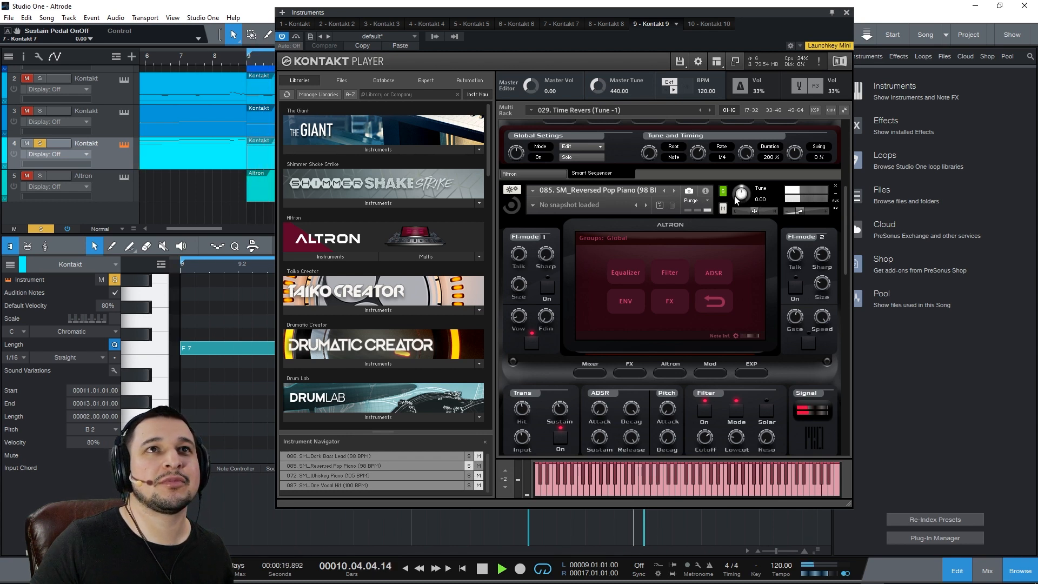
pyautogui.moveTo(740, 199); pyautogui.dragTo(741, 205)
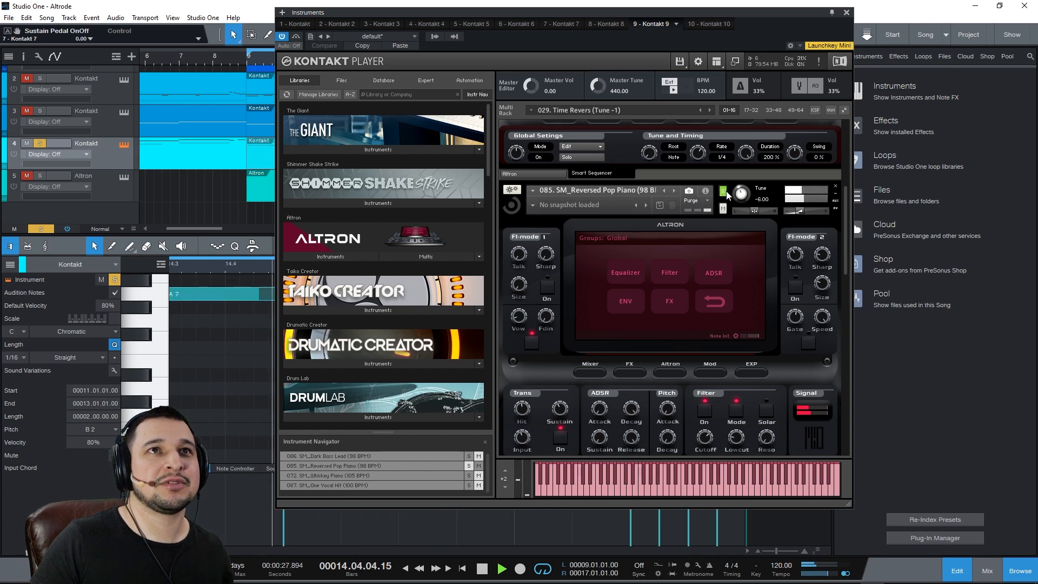
pyautogui.press('space')
# Step: Solo the 072. SM_Whiskey Piano instrument, play it in the loop and release its solo
pyautogui.scroll(-5, 846, 257)
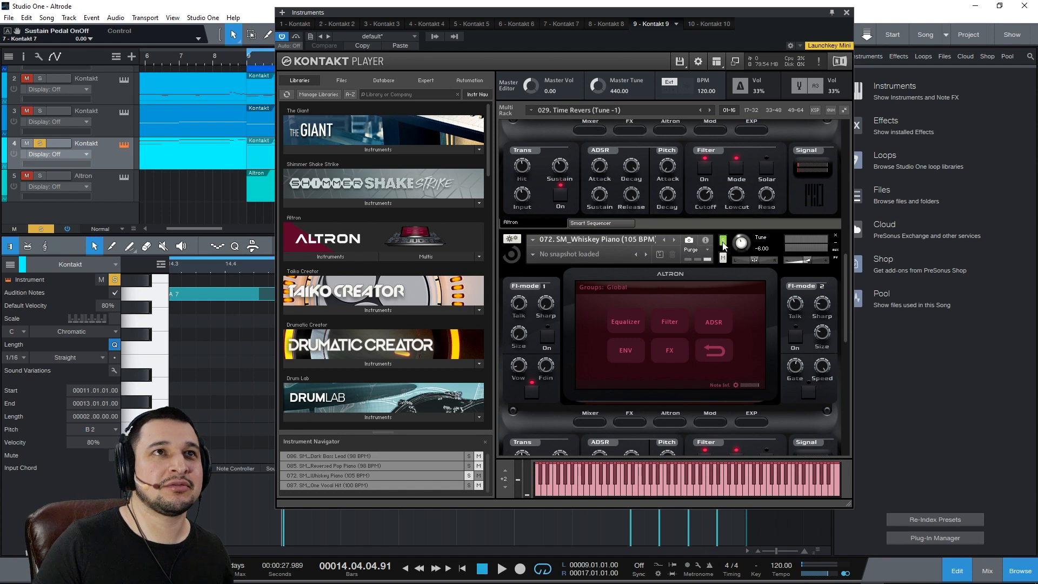
pyautogui.press('space')
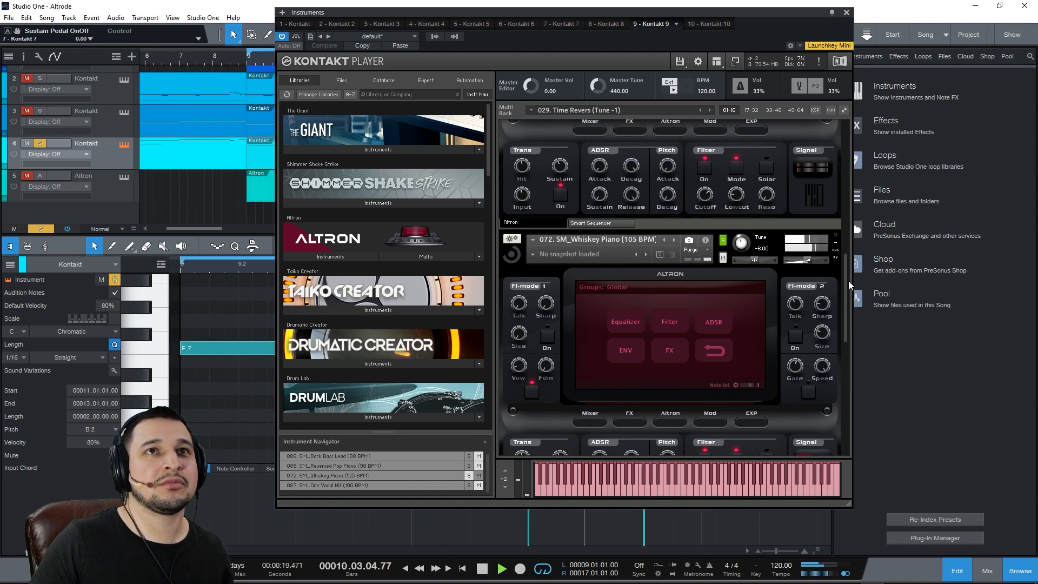
pyautogui.moveTo(844, 303); pyautogui.dragTo(864, 291)
pyautogui.press('space')
pyautogui.click(724, 294)
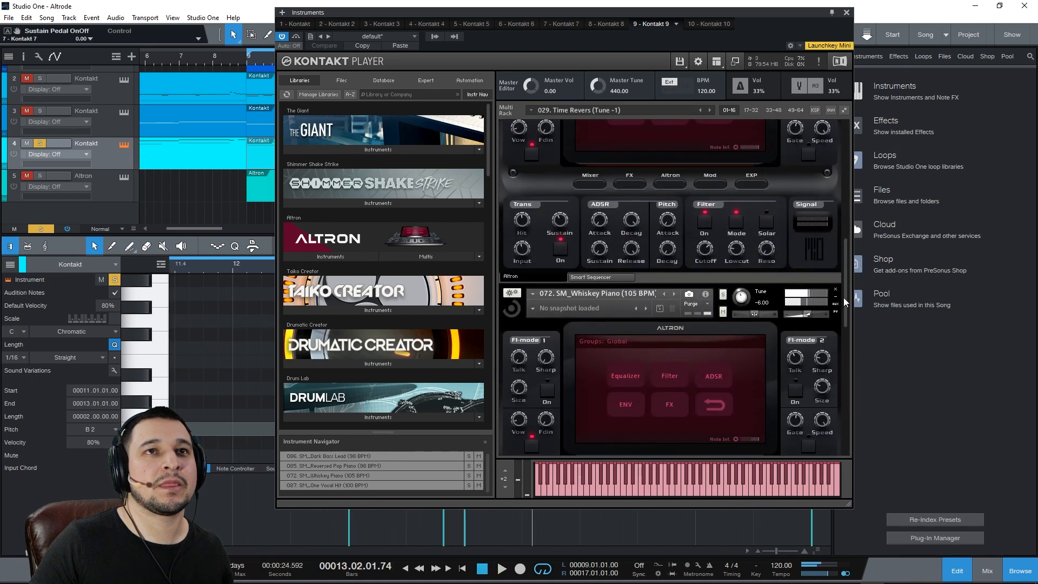
# Step: Solo the 087. SM_One Vocal Hit instrument, play it in the loop and release its solo
pyautogui.moveTo(844, 328); pyautogui.dragTo(835, 410)
pyautogui.scroll(-3, 816, 367)
pyautogui.click(723, 209)
pyautogui.press('space')
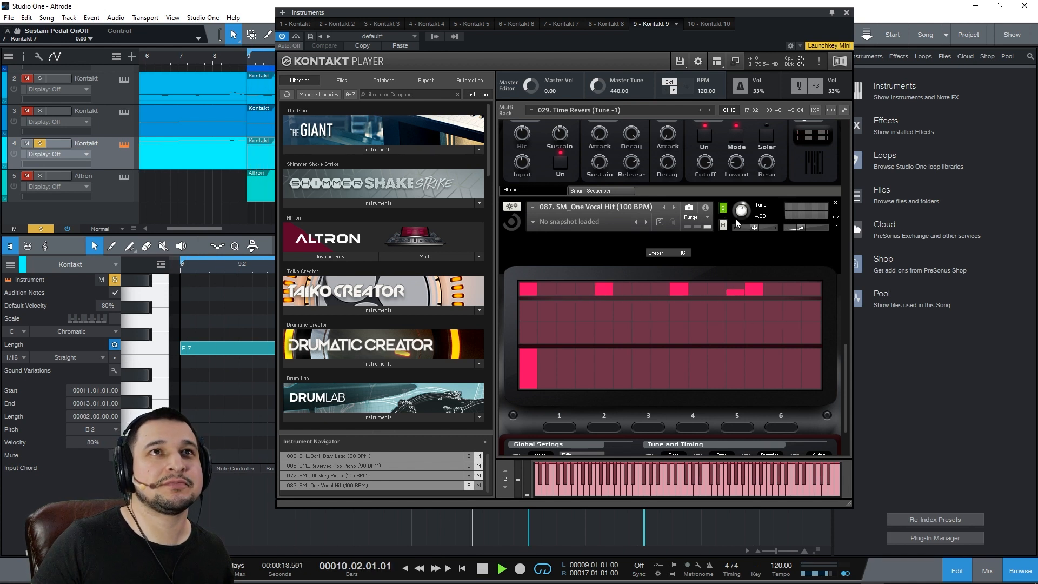
pyautogui.click(723, 208)
pyautogui.press('space')
# Step: Release the solo on track 4 and play the loop with all tracks together
pyautogui.click(40, 143)
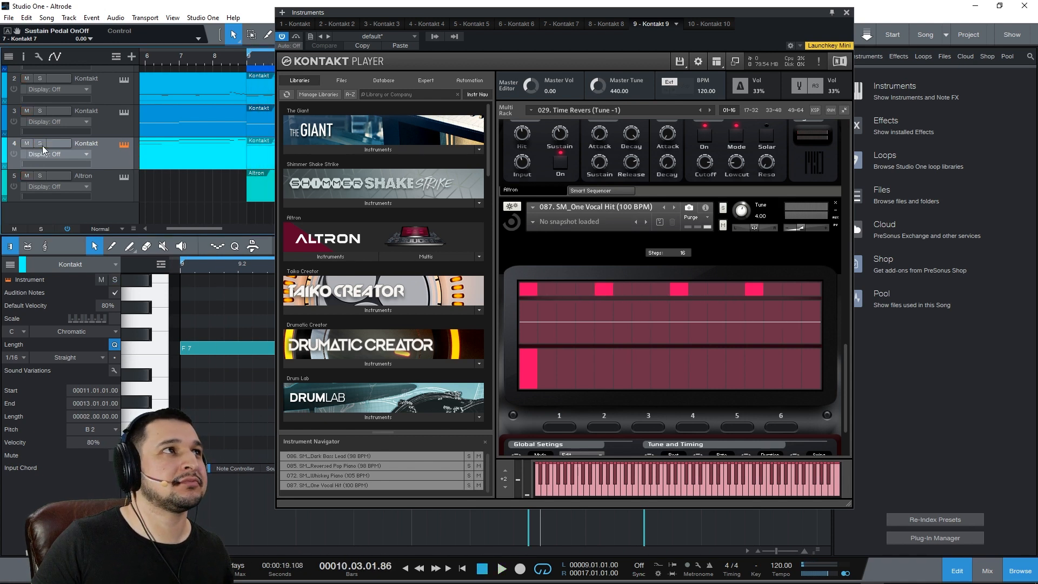
pyautogui.press('space')
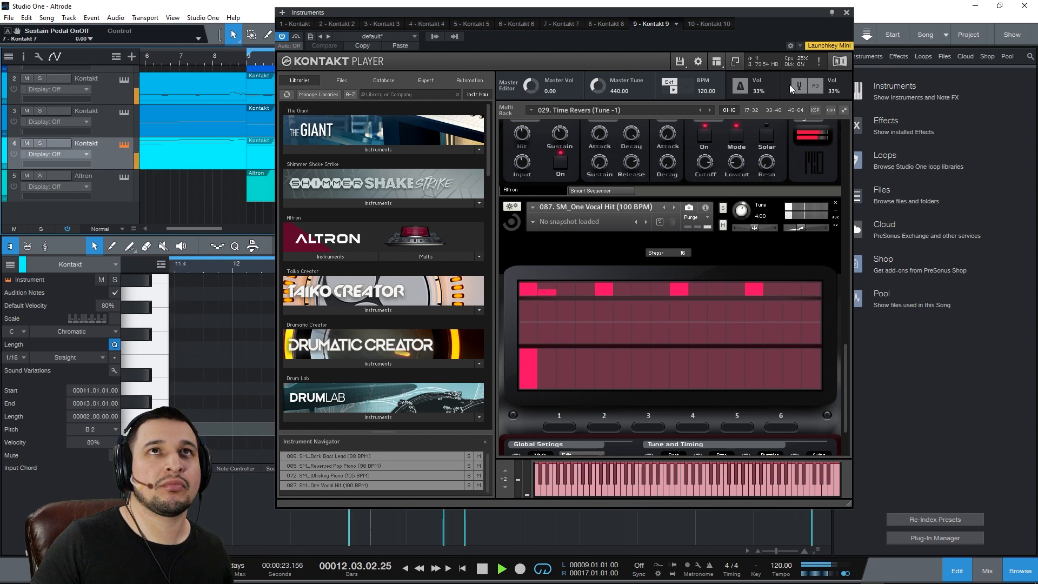
pyautogui.press('space')
# Step: Reset the Tune of the instruments in the 029. Time Revers multi to 0.00 and play the loop with all tracks
pyautogui.moveTo(741, 209); pyautogui.dragTo(754, 218)
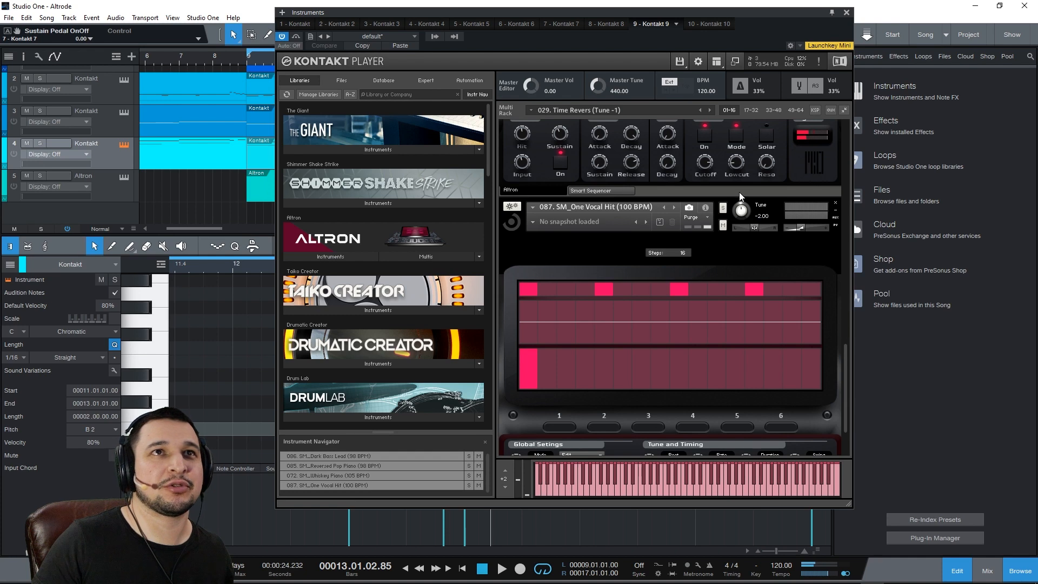
pyautogui.moveTo(842, 372); pyautogui.dragTo(837, 313)
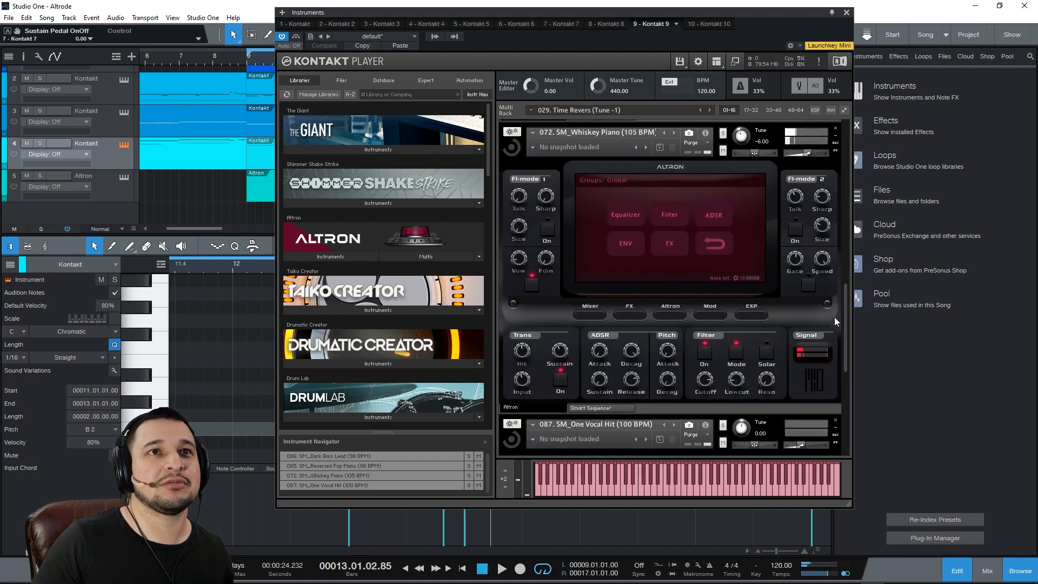
pyautogui.moveTo(742, 134); pyautogui.dragTo(742, 135)
pyautogui.moveTo(851, 339); pyautogui.dragTo(829, 231)
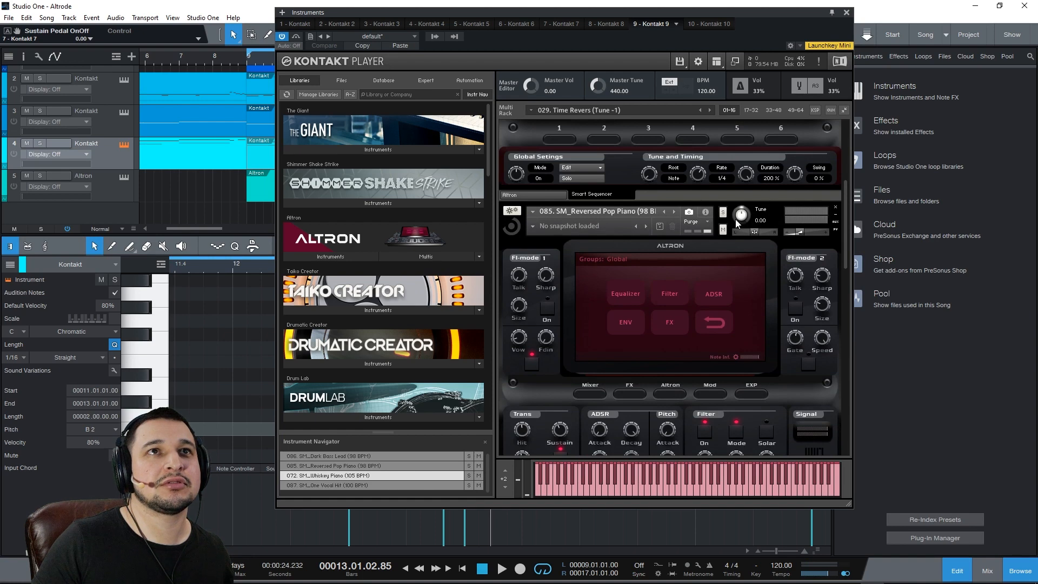
pyautogui.moveTo(844, 233); pyautogui.dragTo(851, 134)
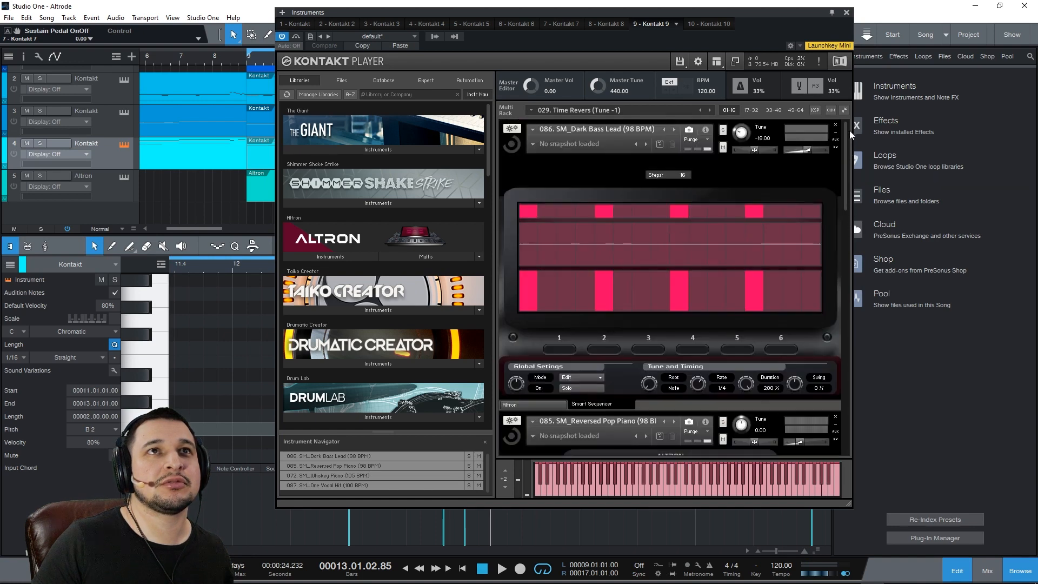
pyautogui.click(751, 133)
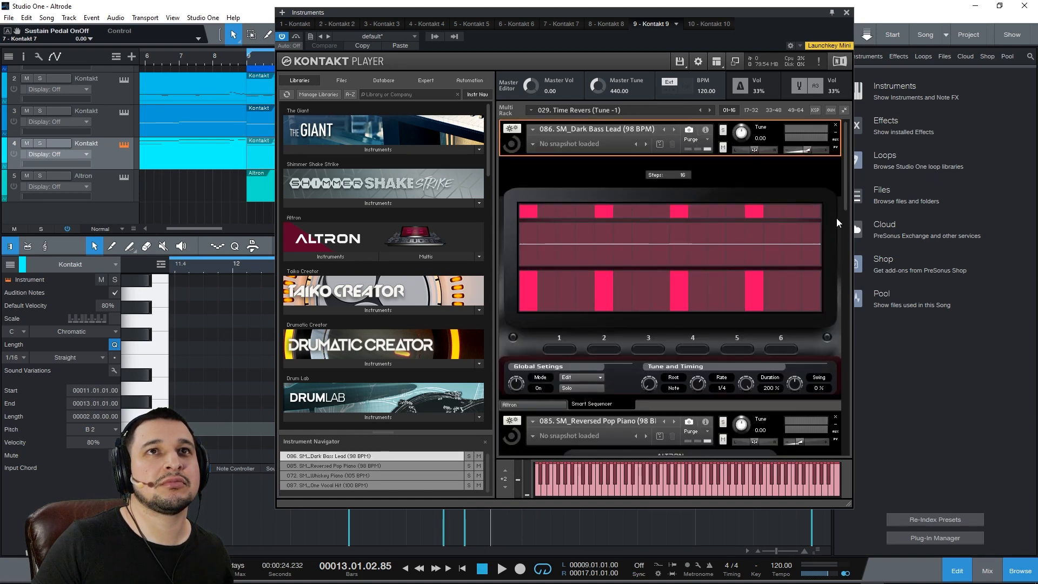
pyautogui.press('space')
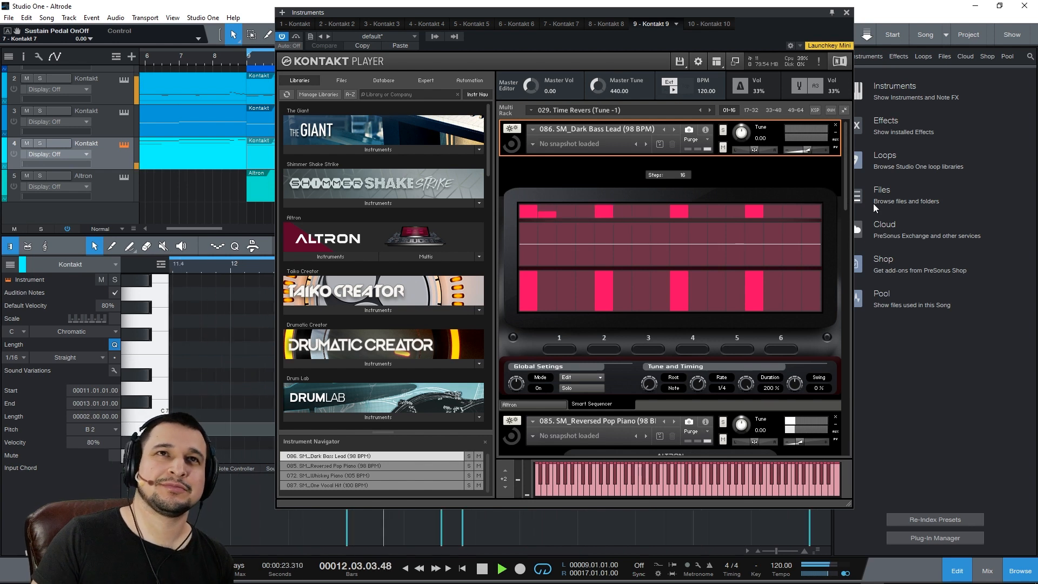
pyautogui.press('space')
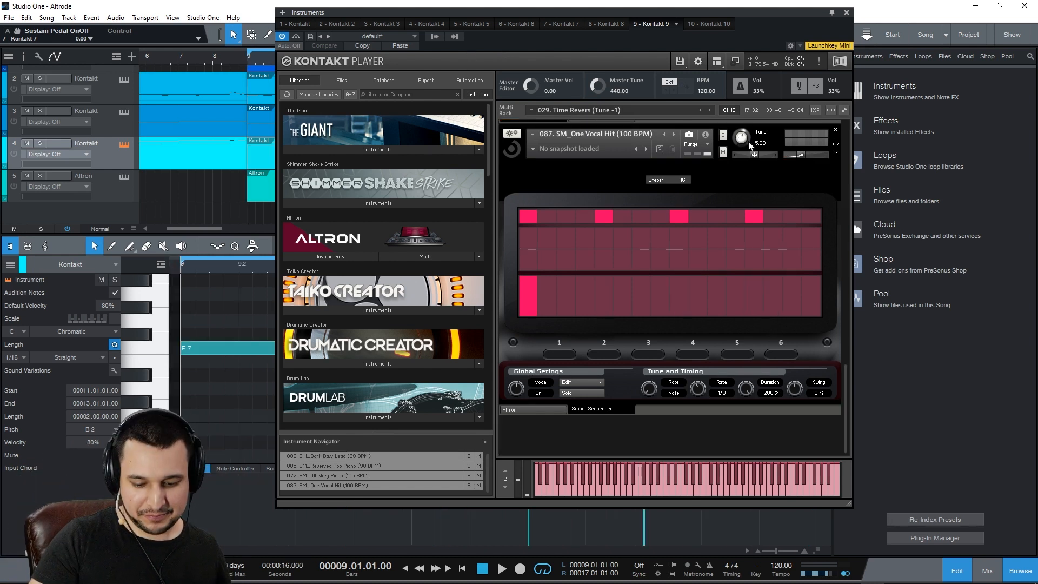
# Step: Play the loop and fine-tune the volume of the 085. SM_Reversed Pop Piano instrument against the other tracks
pyautogui.press('space')
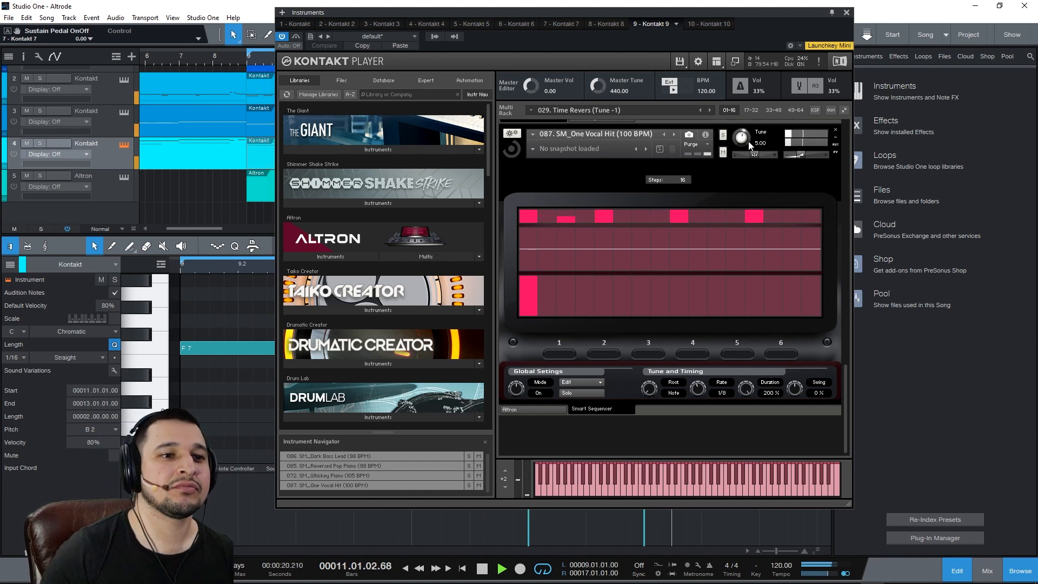
pyautogui.scroll(-5, 842, 338)
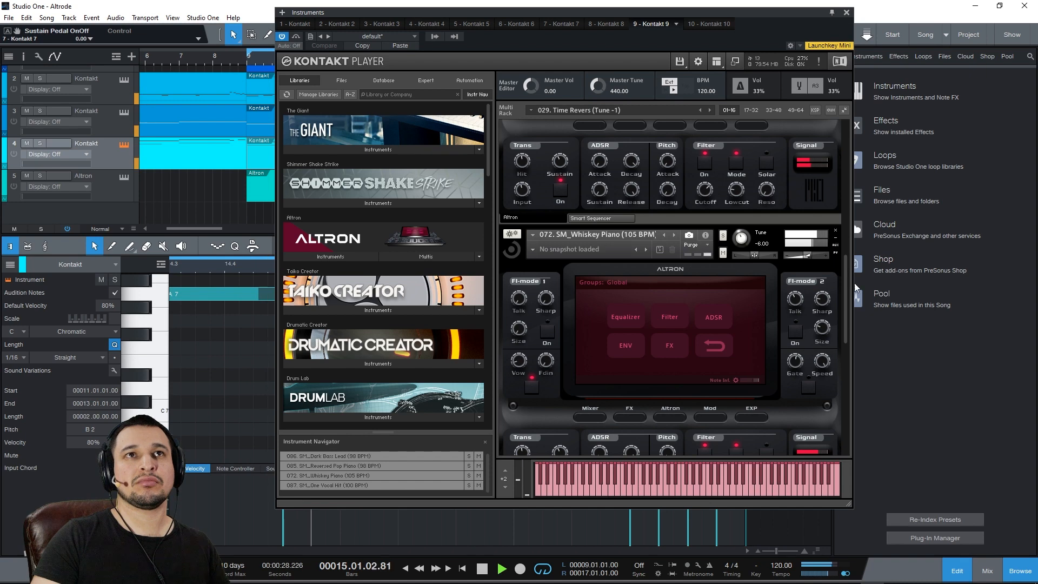
pyautogui.moveTo(844, 284); pyautogui.dragTo(843, 169)
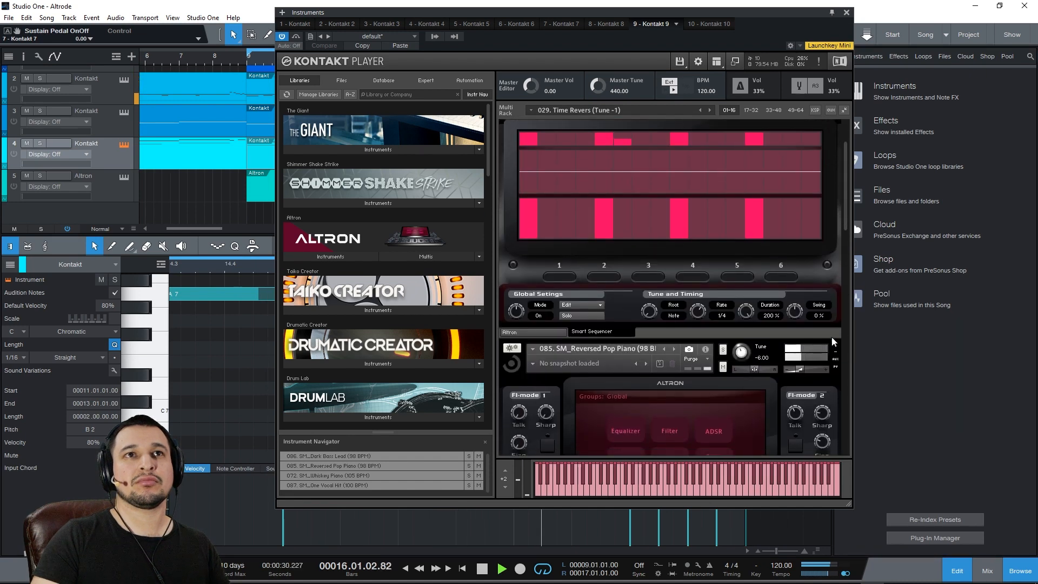
pyautogui.moveTo(799, 370)
pyautogui.mouseDown()
pyautogui.moveTo(758, 368)
pyautogui.moveTo(809, 372)
pyautogui.mouseUp()
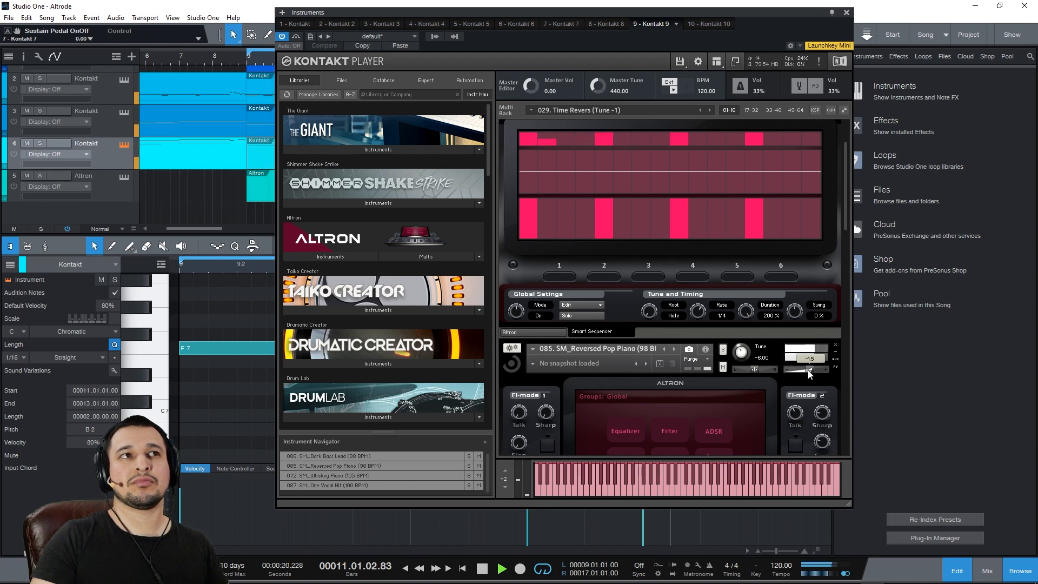
pyautogui.press('space')
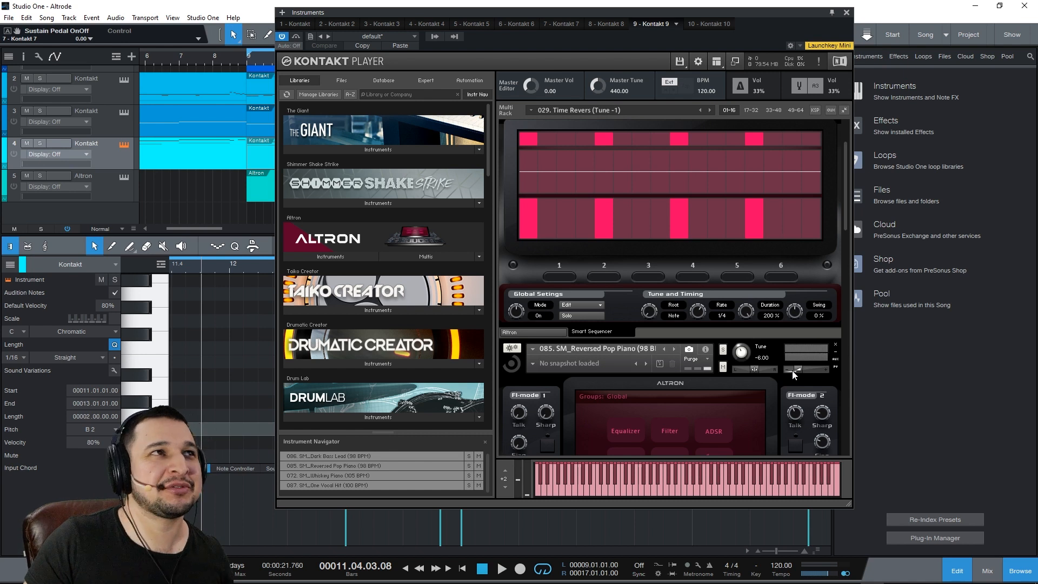
pyautogui.press('space')
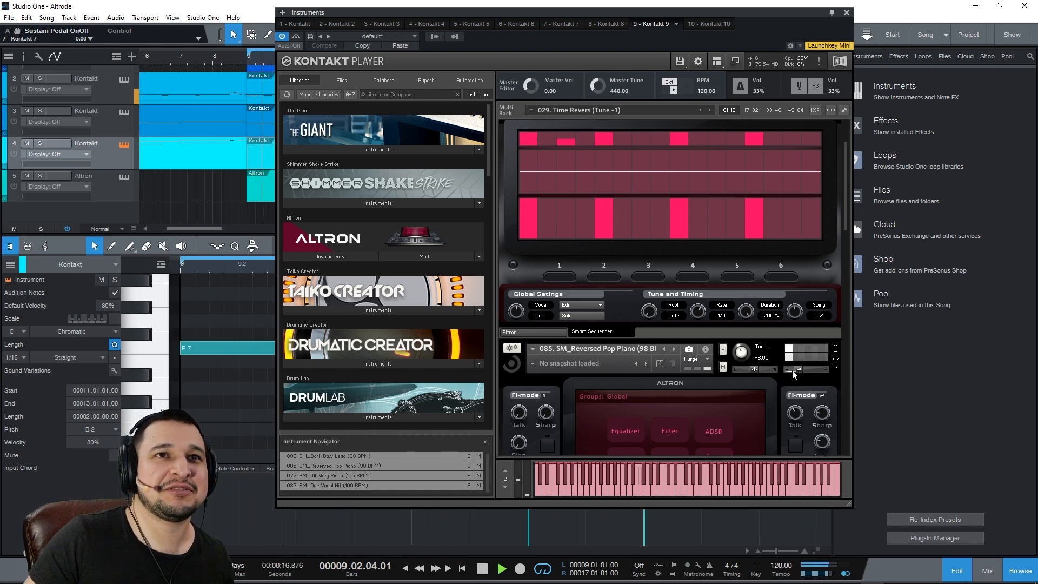
pyautogui.moveTo(800, 373)
pyautogui.moveTo(800, 372); pyautogui.dragTo(802, 372)
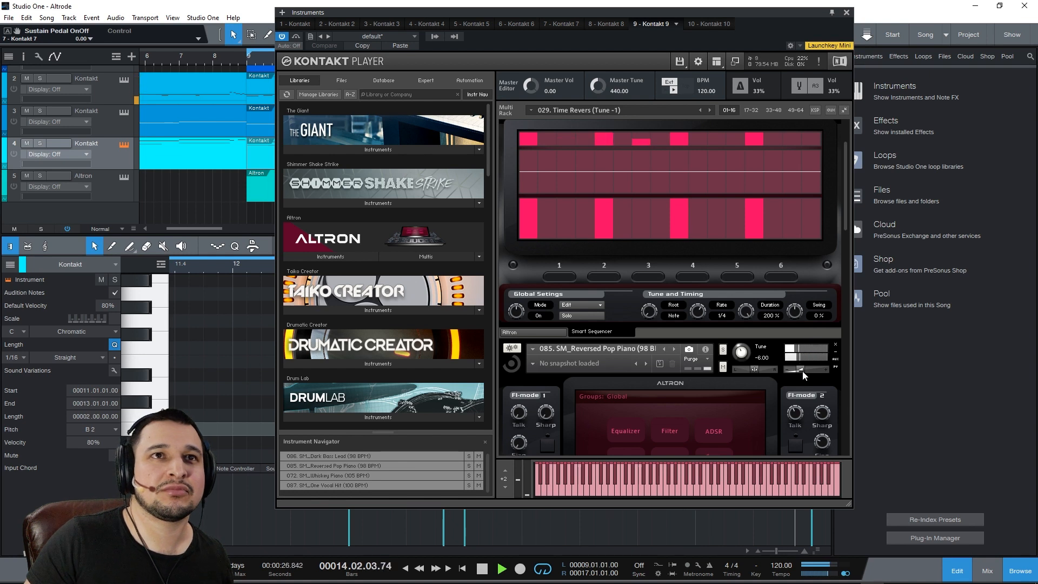
pyautogui.press('space')
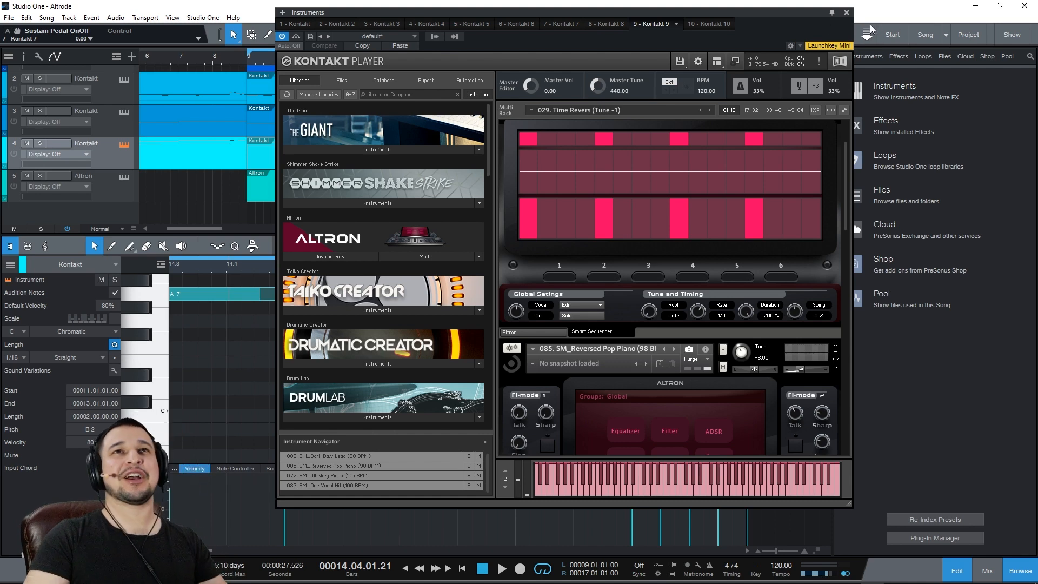
# Step: Close the instrument window, turn off looping and return the playback cursor to the loop start at bar 9
pyautogui.click(847, 13)
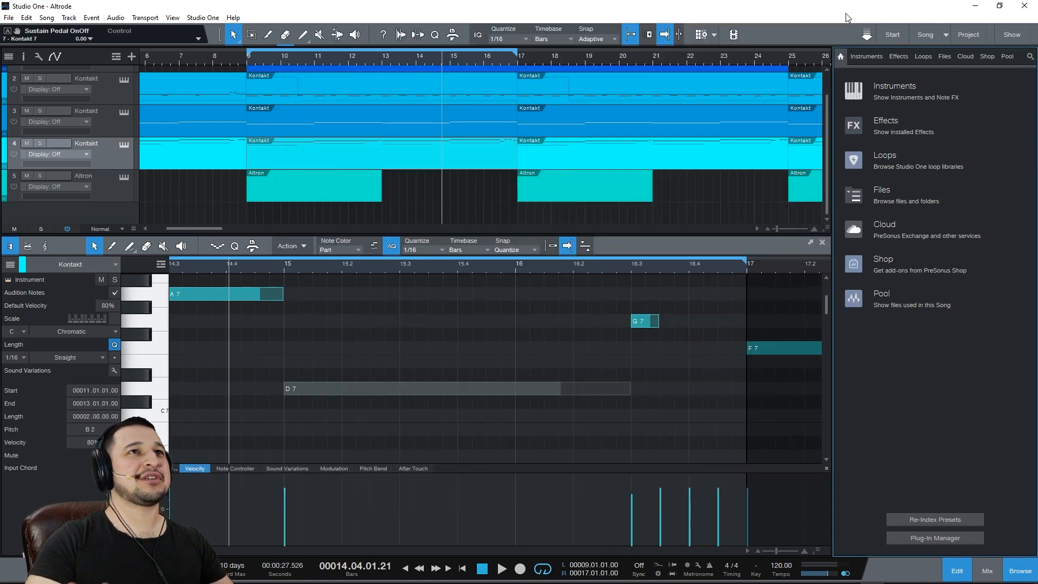
pyautogui.moveTo(335, 53); pyautogui.dragTo(356, 33)
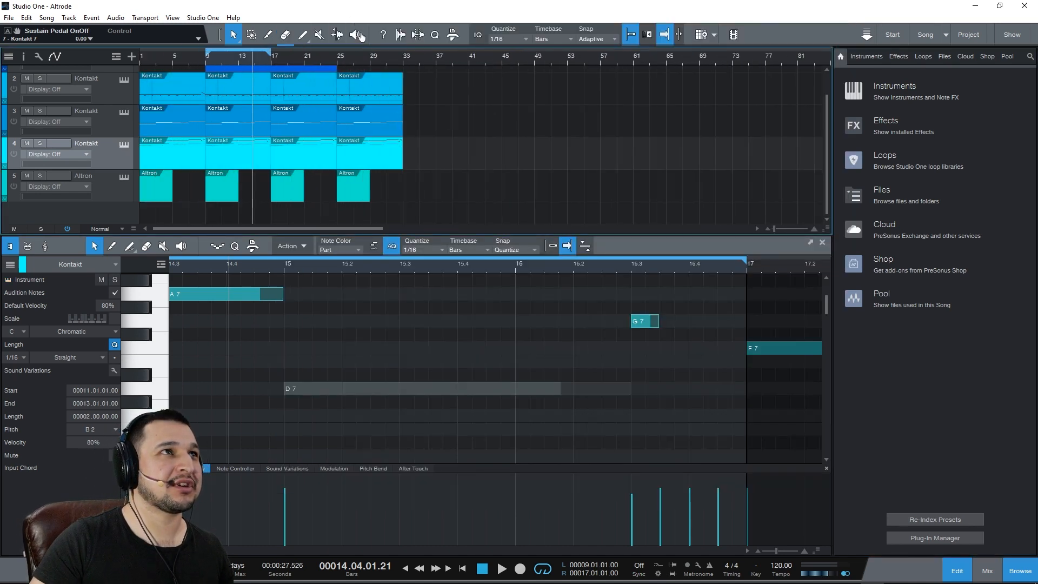
pyautogui.press('KP_Divide')
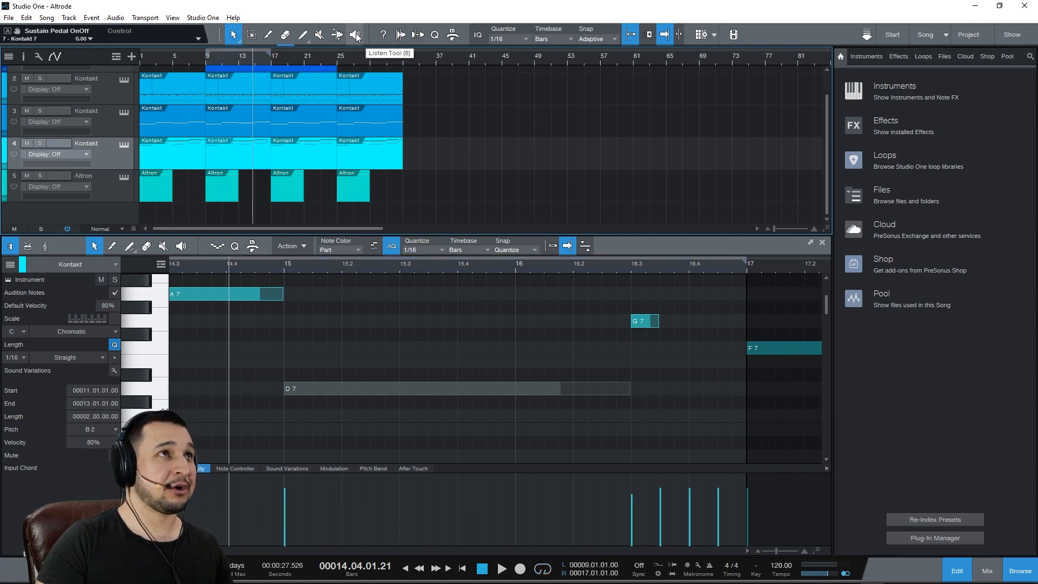
pyautogui.press('KP_1')
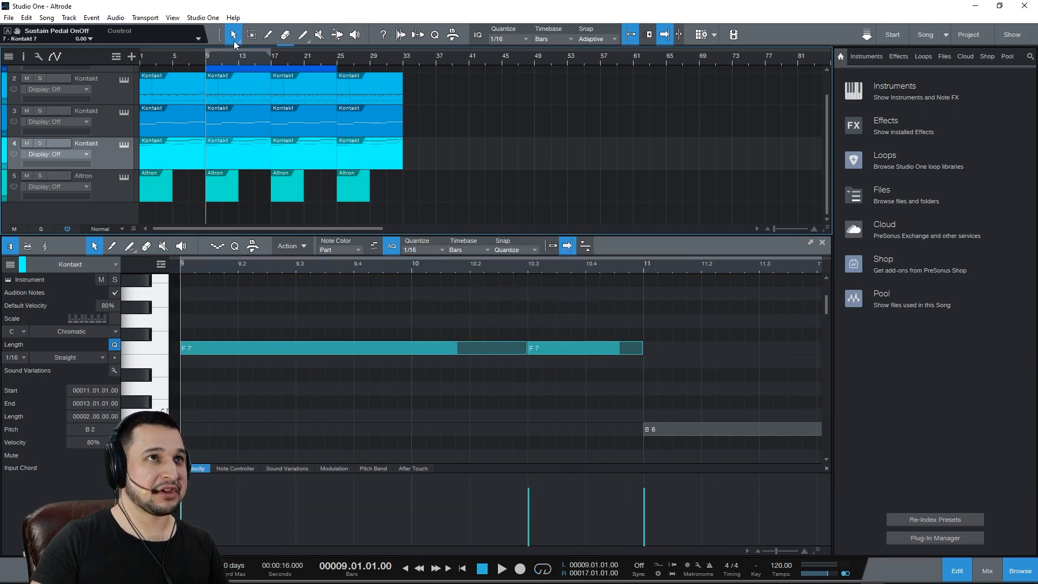